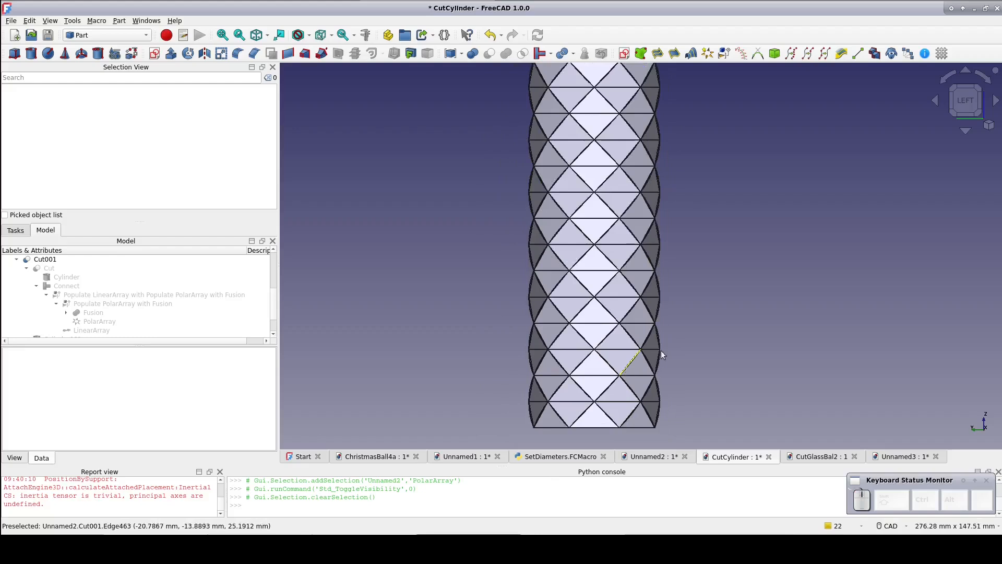
mouse_move(675, 336)
middle_down()
mouse_move(704, 352)
mouse_move(736, 346)
mouse_move(760, 340)
mouse_move(794, 308)
mouse_move(693, 338)
mouse_move(693, 346)
middle_up()
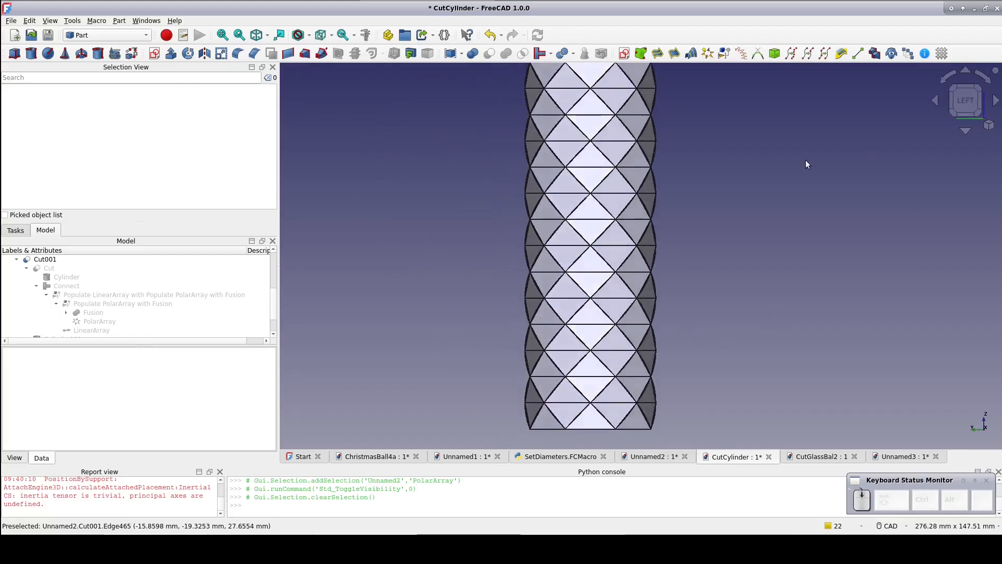
scroll(806, 159, down, 2)
middle_drag(813, 151, 704, 247)
middle_drag(671, 138, 671, 195)
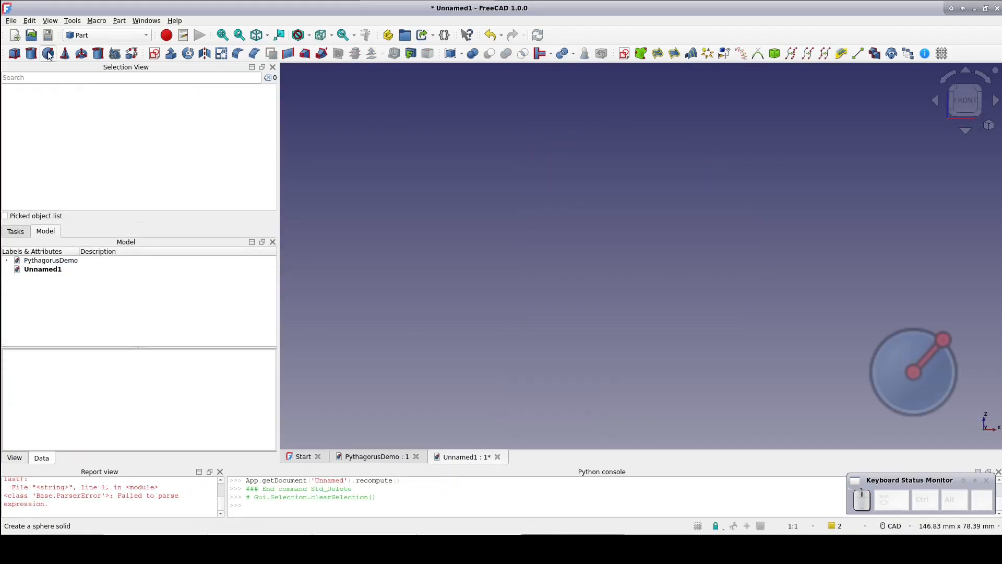
Create a sphere in the Unnamed1 document and set its radius to 30 mm
click(45, 278)
click(91, 439)
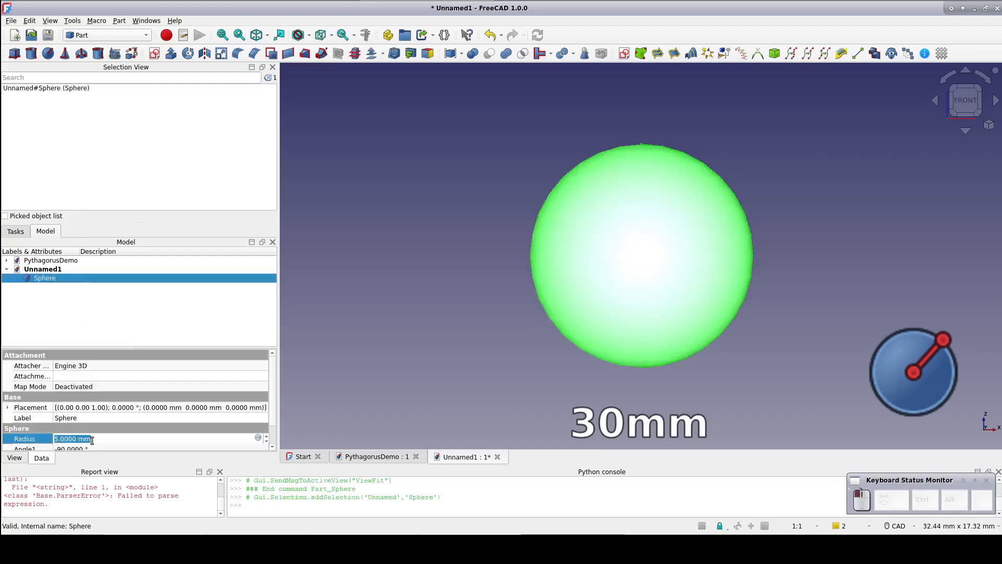
text(30)
key(Return)
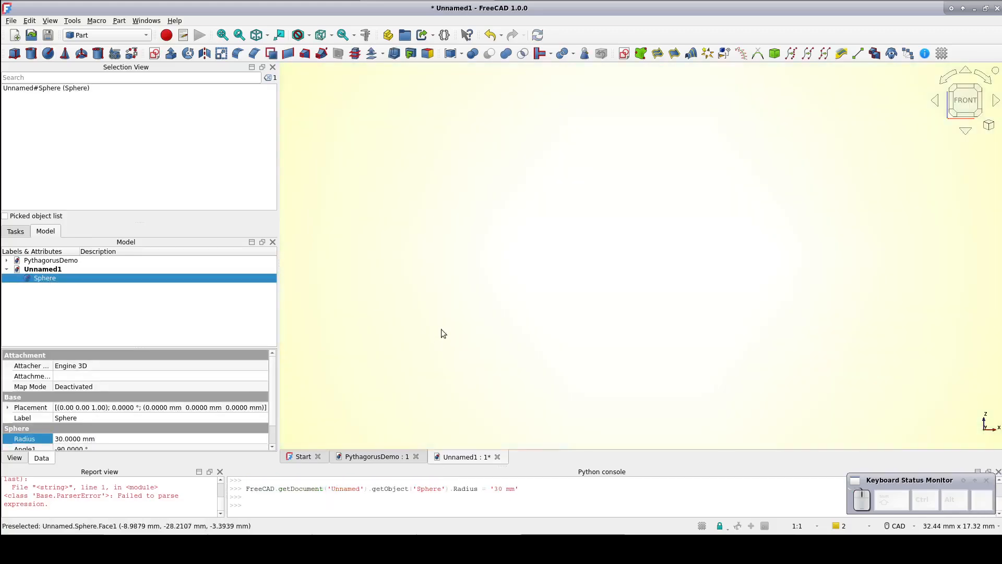
scroll(443, 330, down, 5)
click(691, 263)
Create a sketch on the XY plane and draw an octagon centred on the origin with a circumradius of about 26 mm
click(625, 53)
click(526, 298)
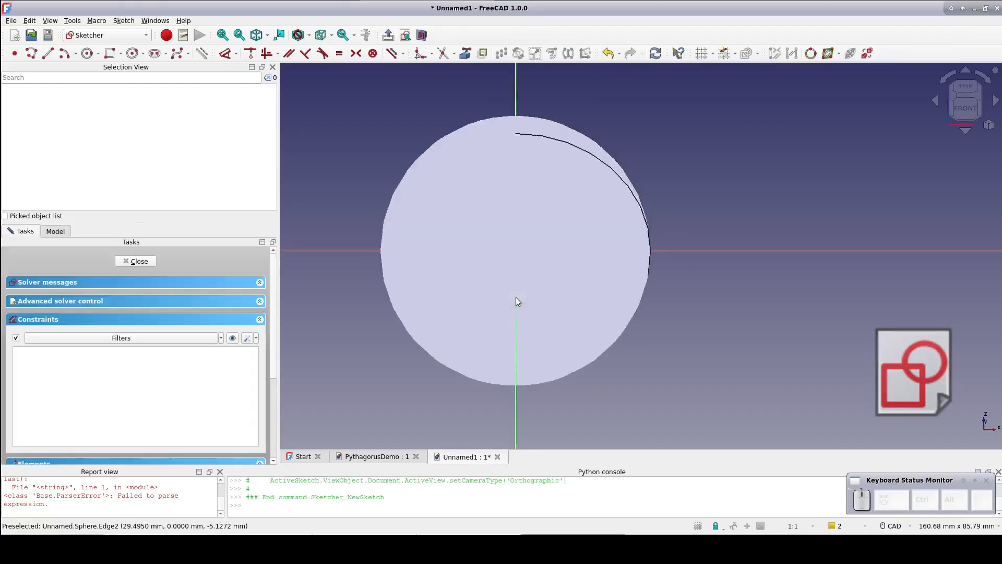
click(143, 53)
click(146, 122)
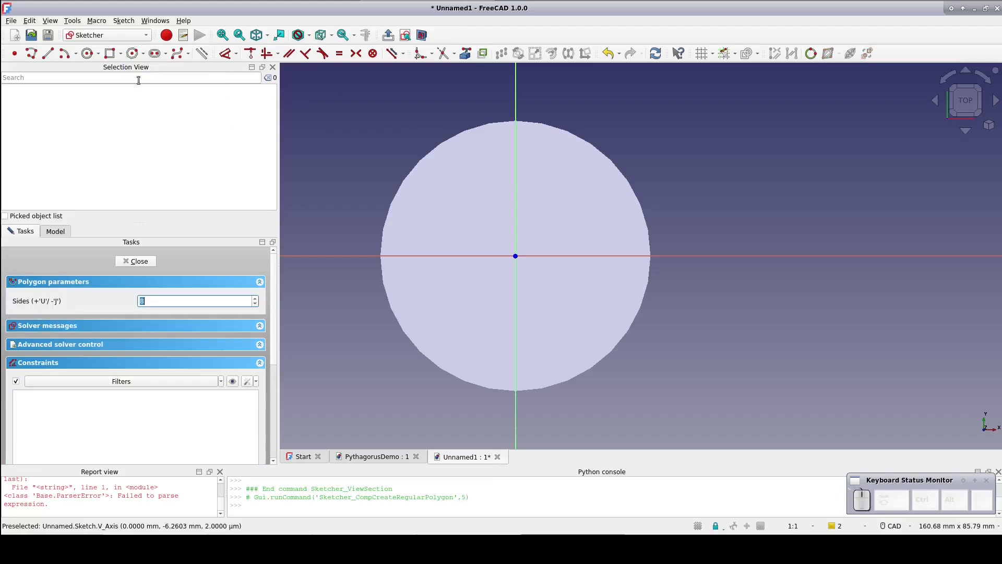
click(515, 255)
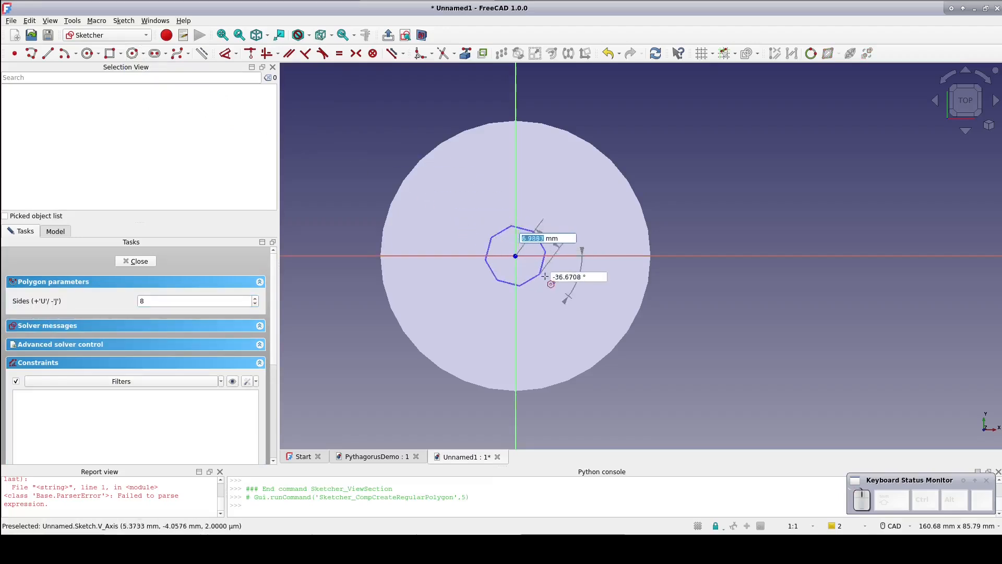
click(628, 260)
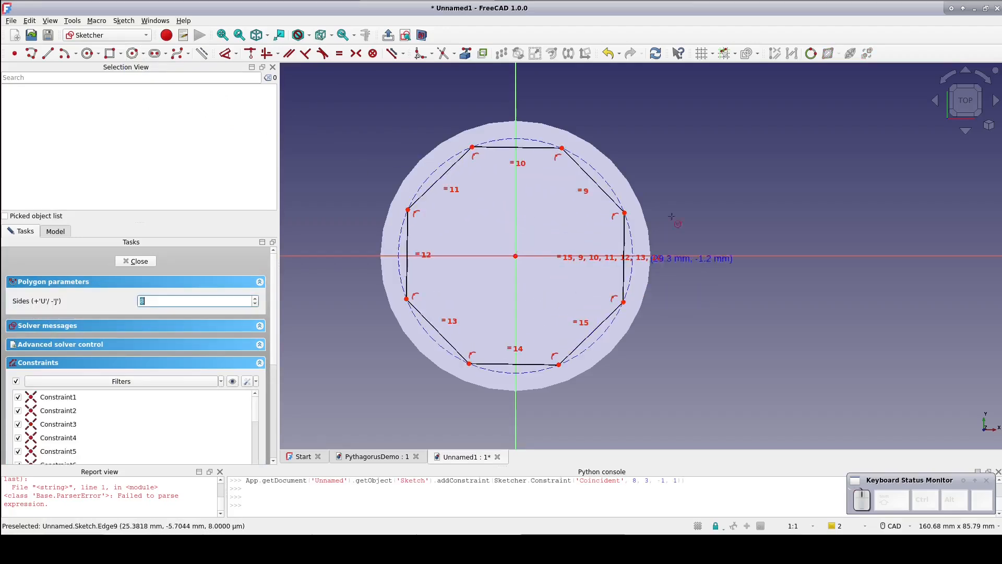
right_click(672, 217)
Constrain the octagon's upper side horizontal, set its construction circle's radius to 30 mm, and close the sketch
click(534, 147)
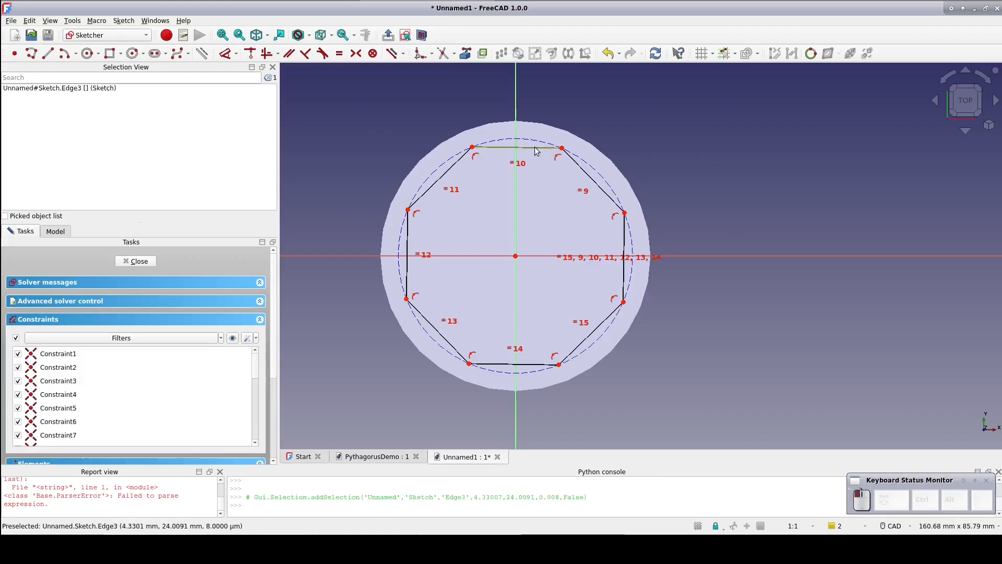
click(266, 54)
click(225, 53)
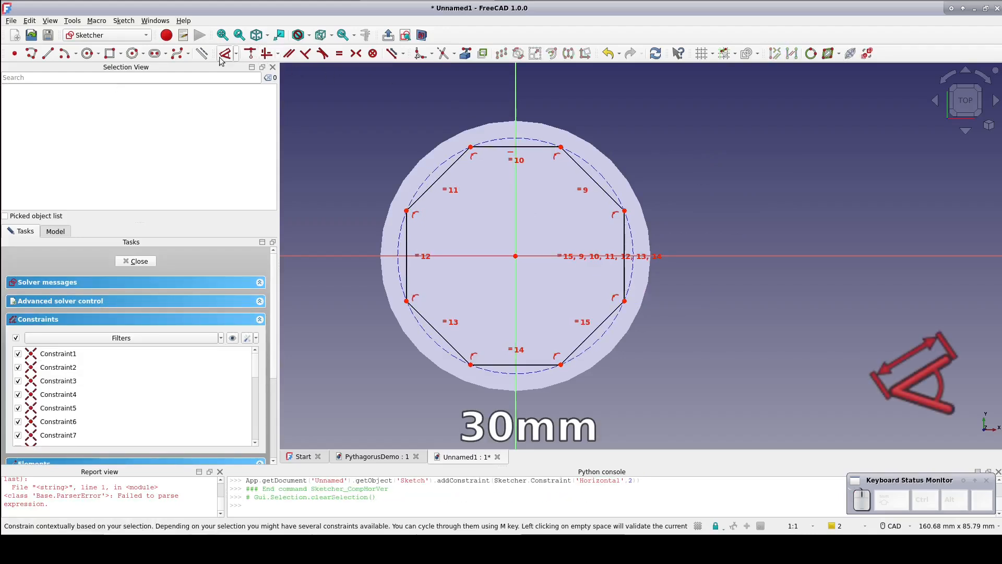
click(585, 160)
click(720, 148)
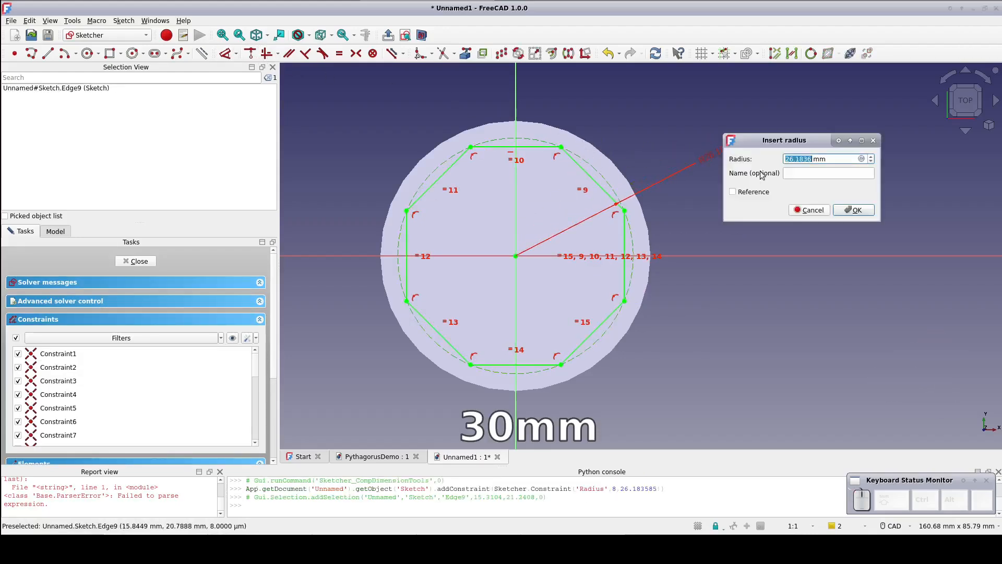
text(30)
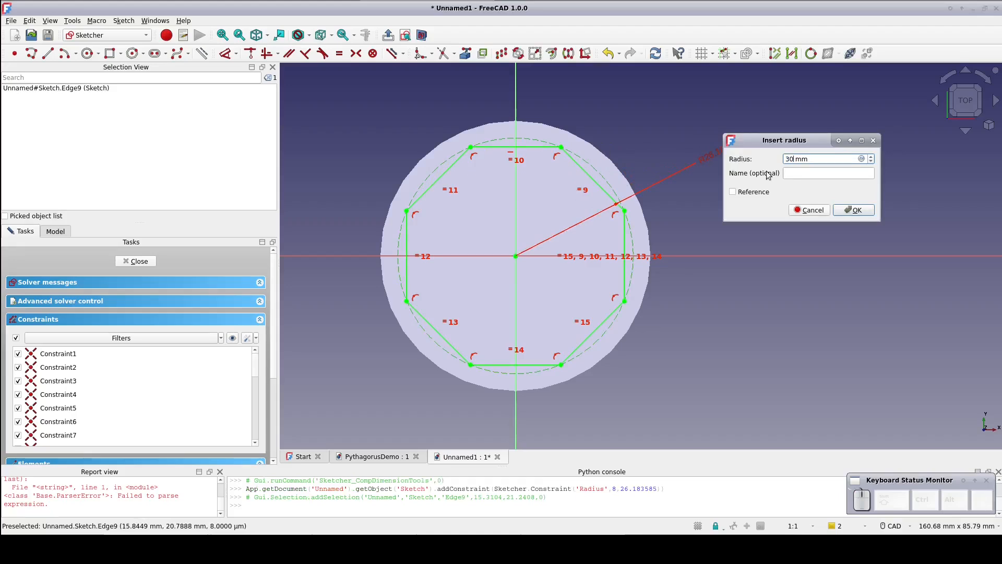
key(Return)
click(148, 261)
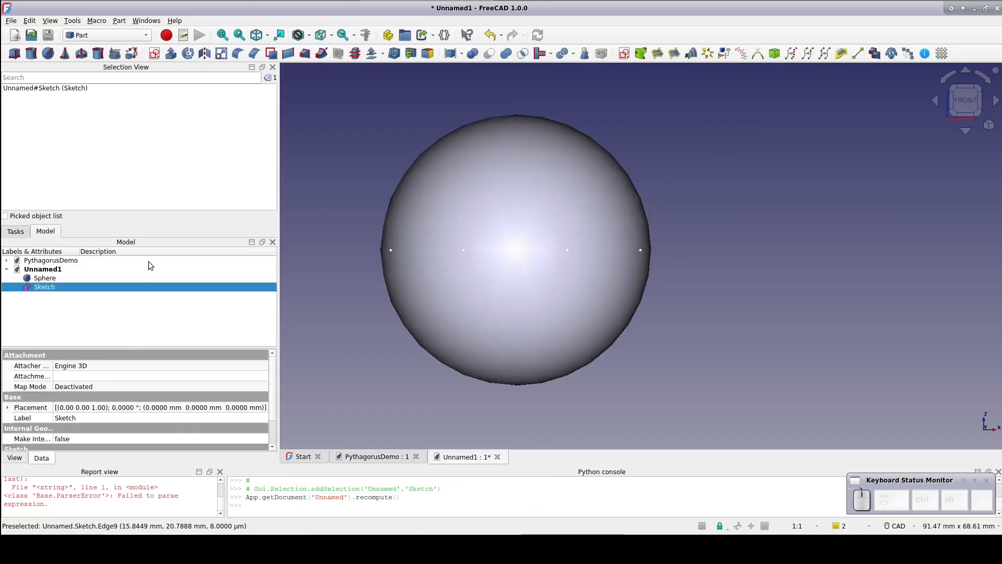
Set the sphere's transparency to 55
click(55, 278)
click(15, 457)
click(81, 401)
text(55)
key(Return)
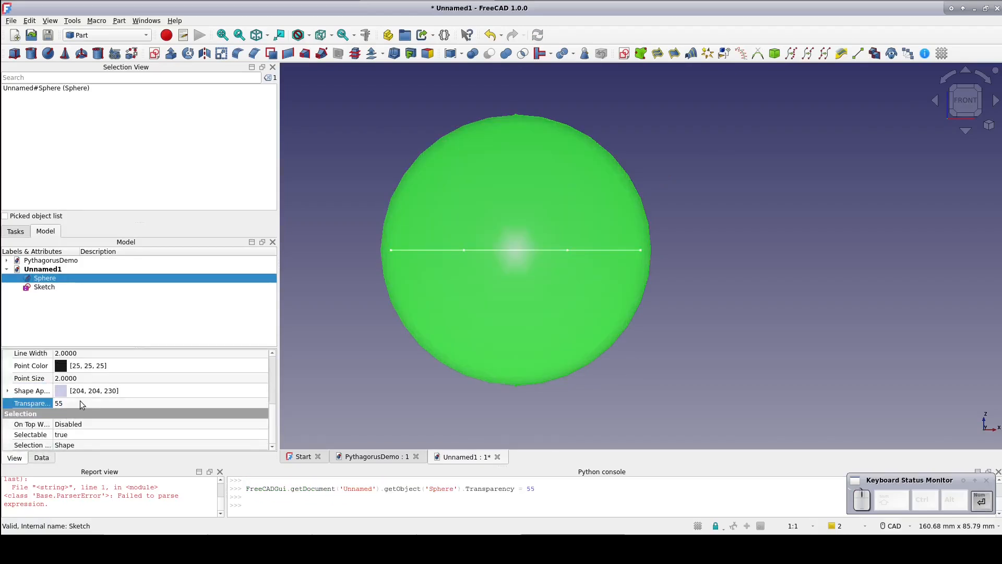
click(347, 376)
middle_drag(337, 351, 339, 362)
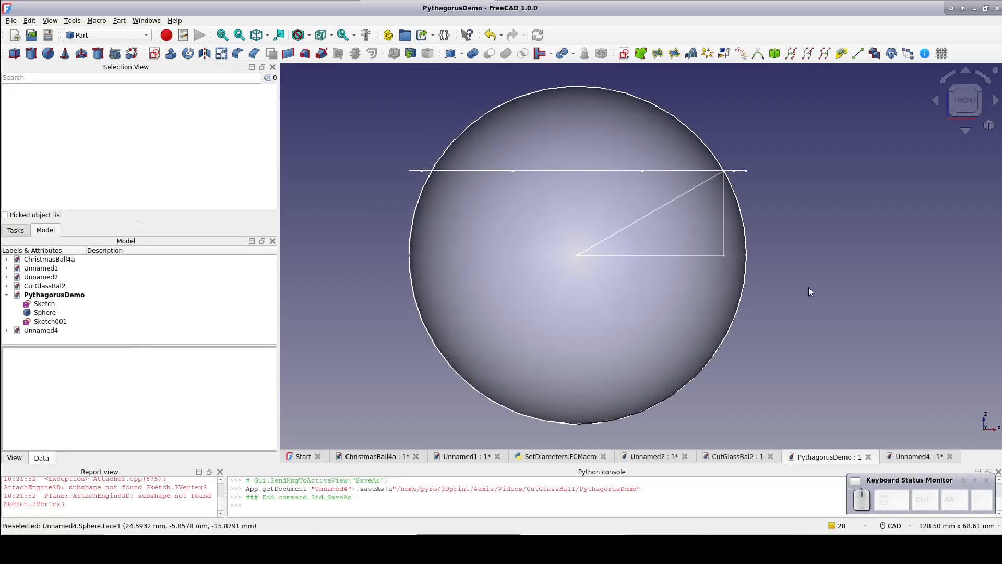
Hide the sphere in PythagorusDemo and open the triangle sketch to examine its constraints
click(629, 317)
key(space)
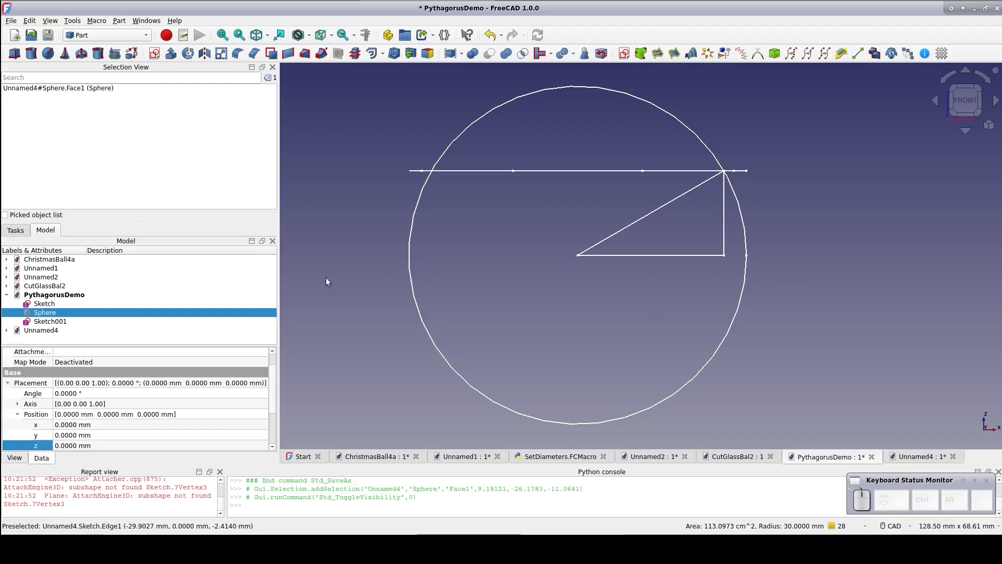
double_click(48, 304)
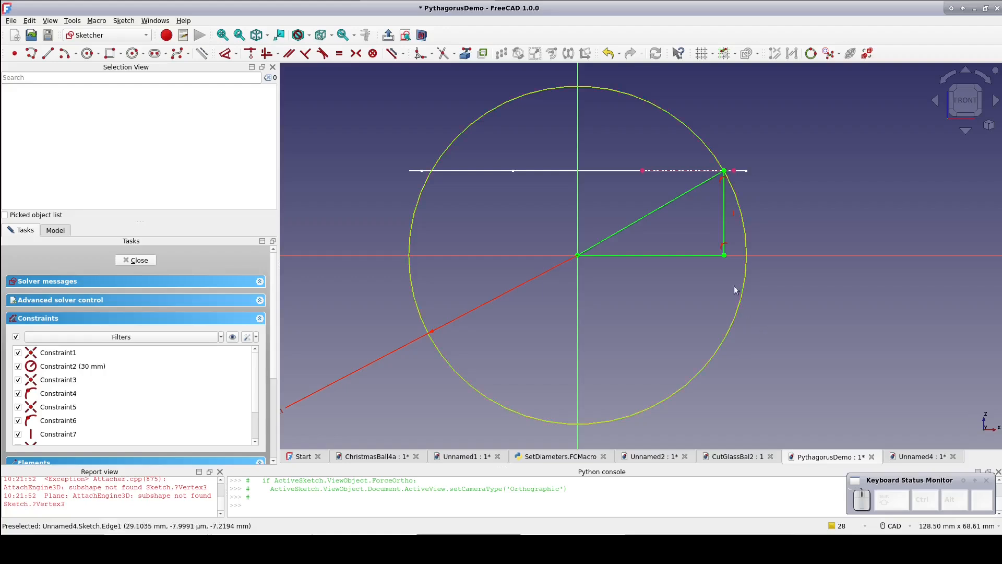
click(146, 263)
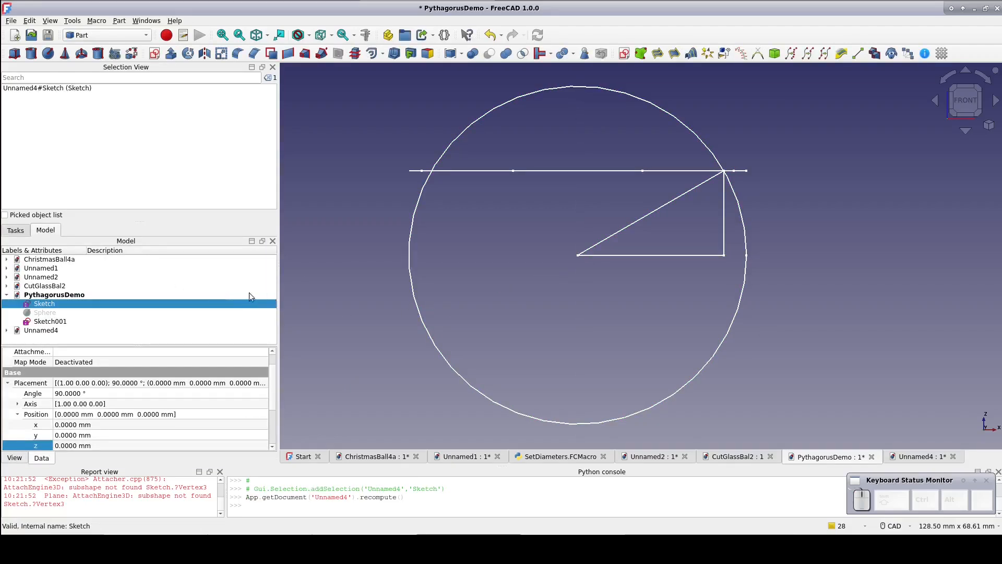
Raise Sketch001 to a Z position of 17 mm and recompute the linked triangle
click(61, 322)
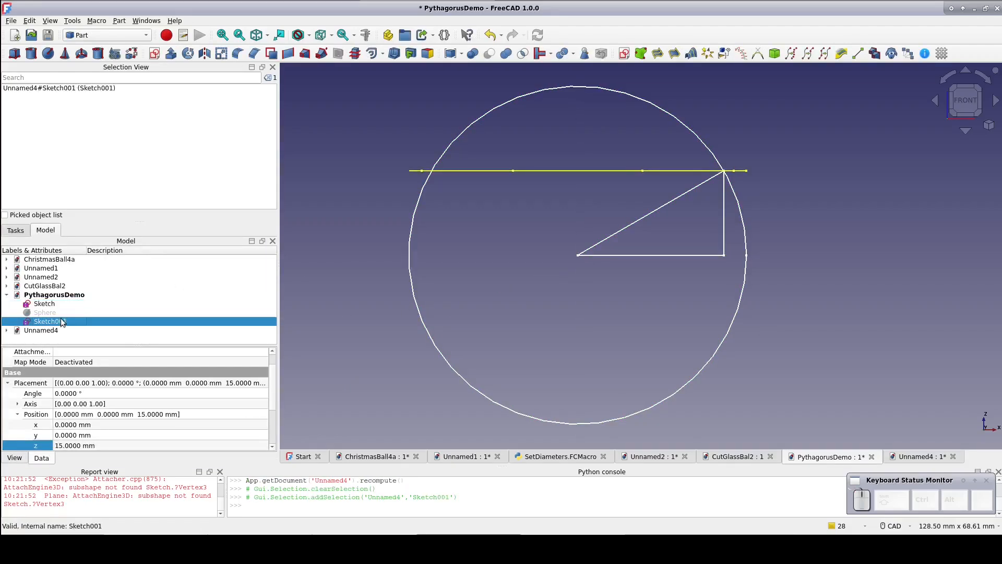
click(106, 443)
scroll(107, 443, up, 1)
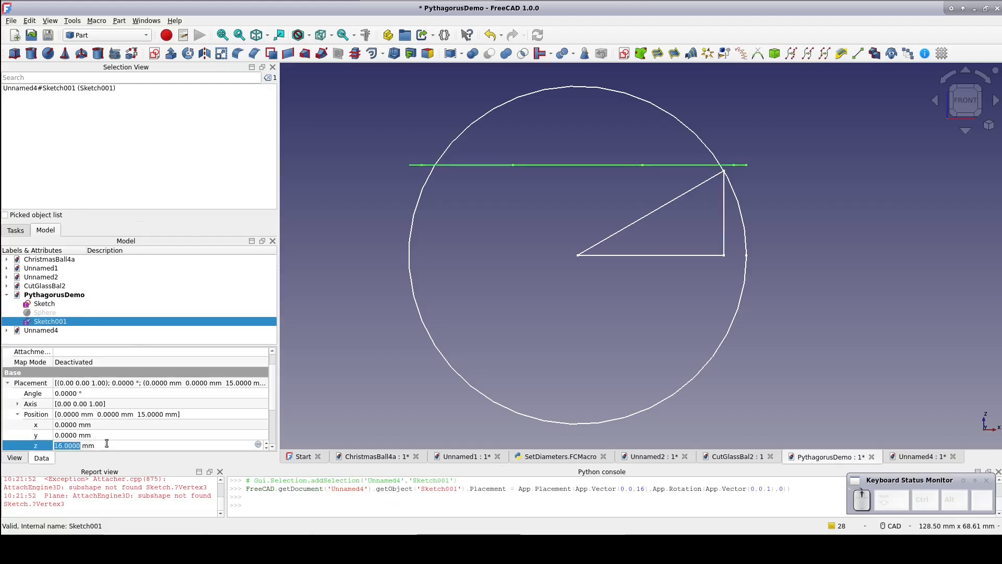
scroll(107, 443, up, 1)
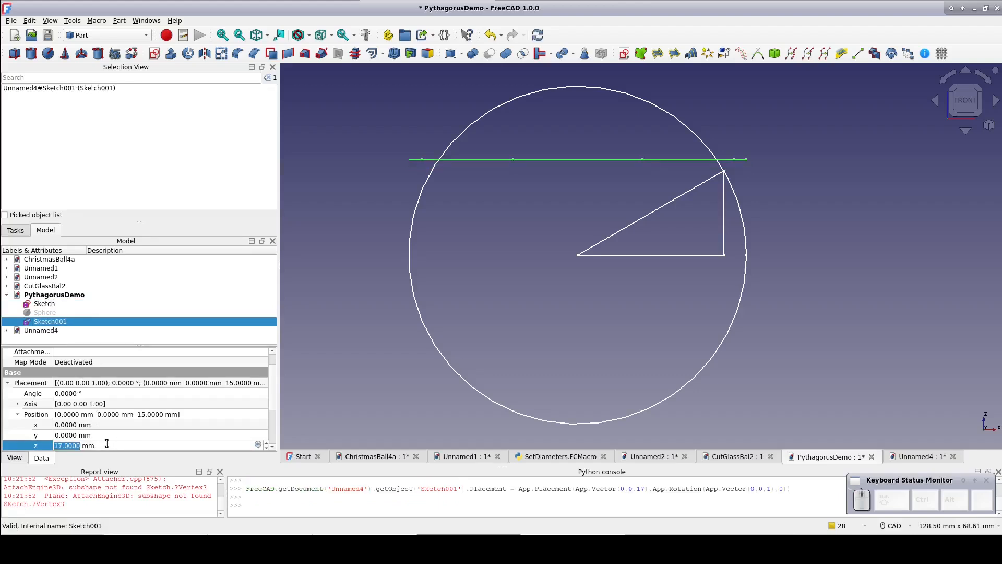
click(306, 407)
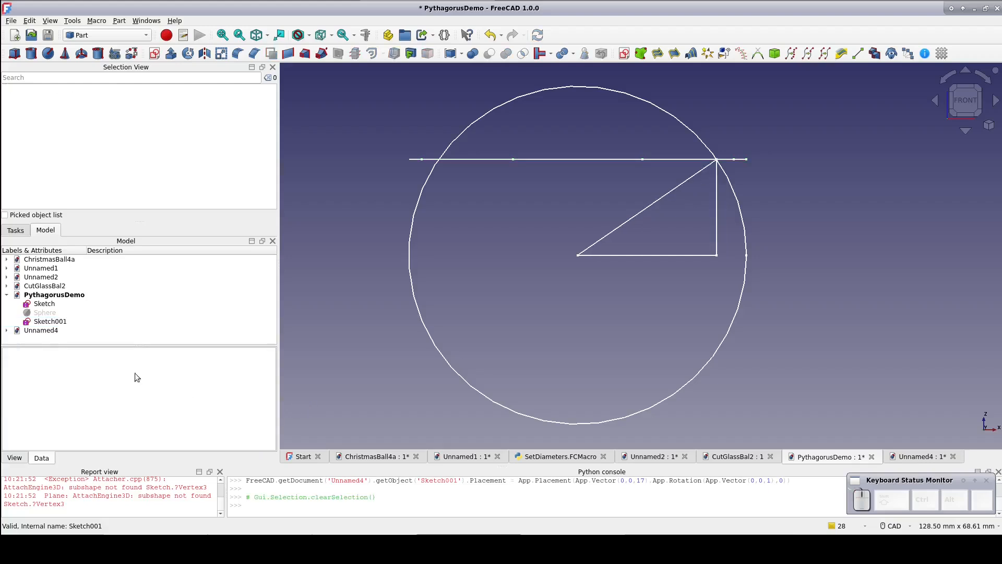
Lower Sketch001 to a Z position of 9 mm and recompute the linked triangle
click(76, 320)
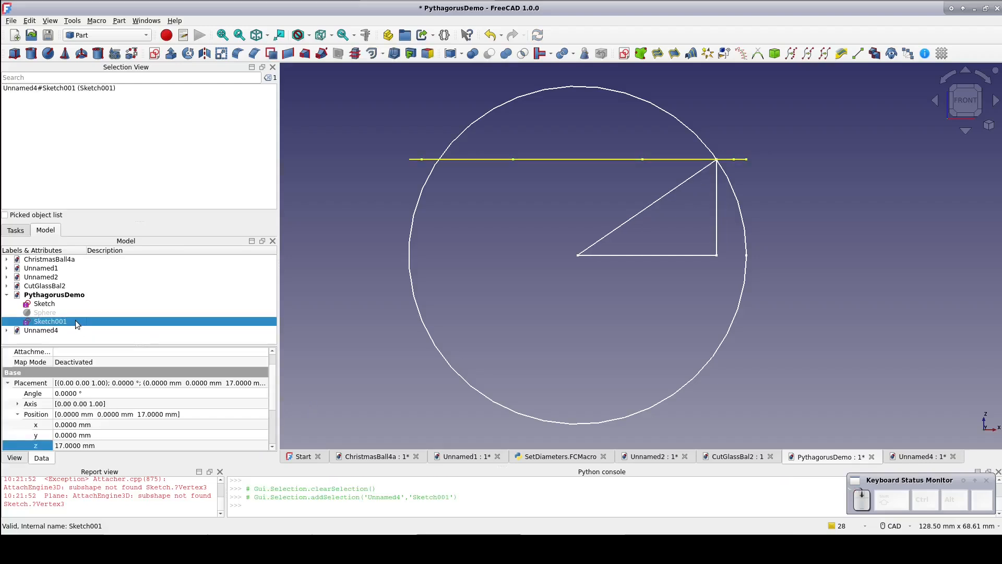
click(114, 443)
scroll(114, 443, down, 8)
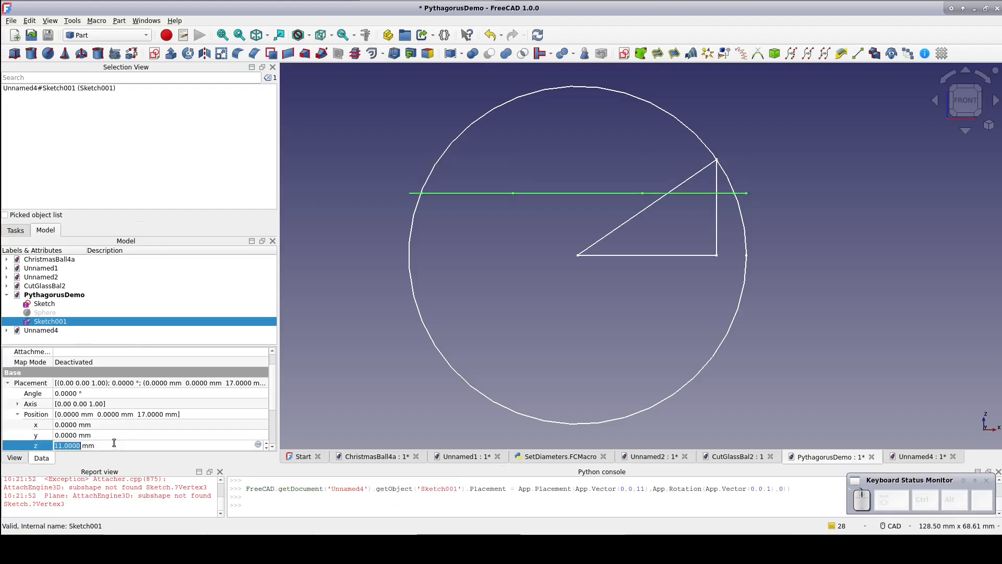
click(318, 390)
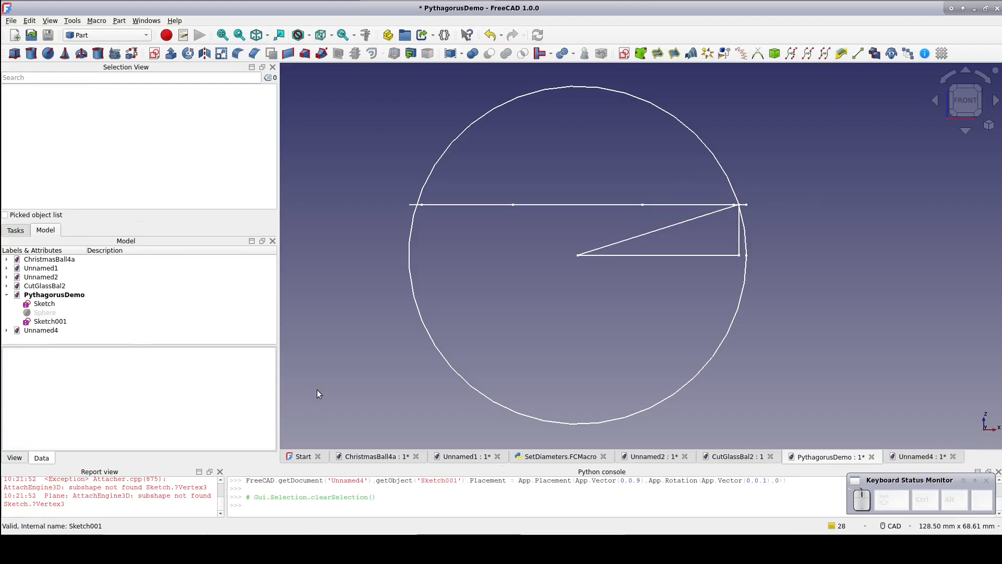
Drive Sketch001's 30 mm constraint with the expression (<<Sphere>>.Radius^2 - Placement.Base.z^2)^0.5
click(49, 322)
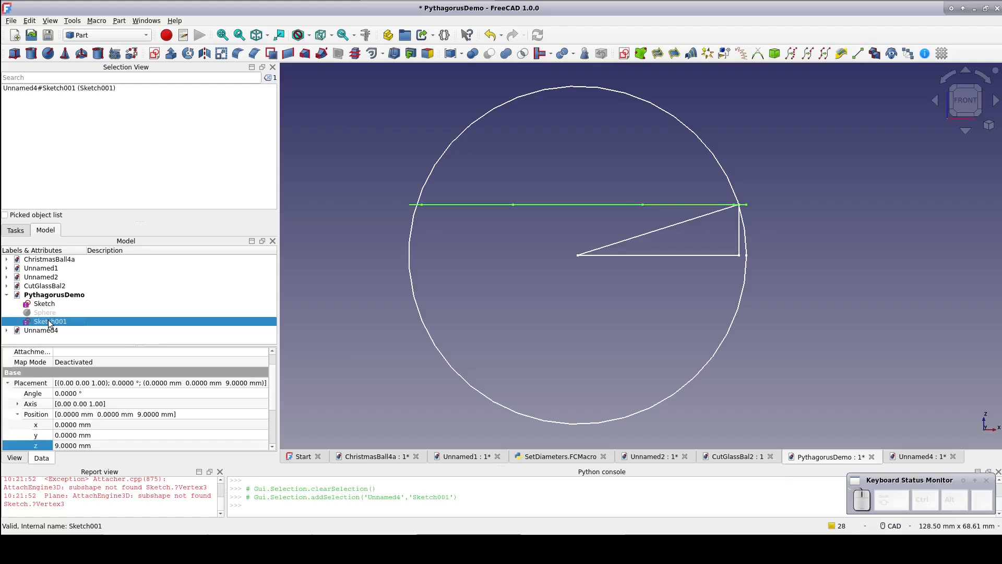
scroll(116, 417, down, 3)
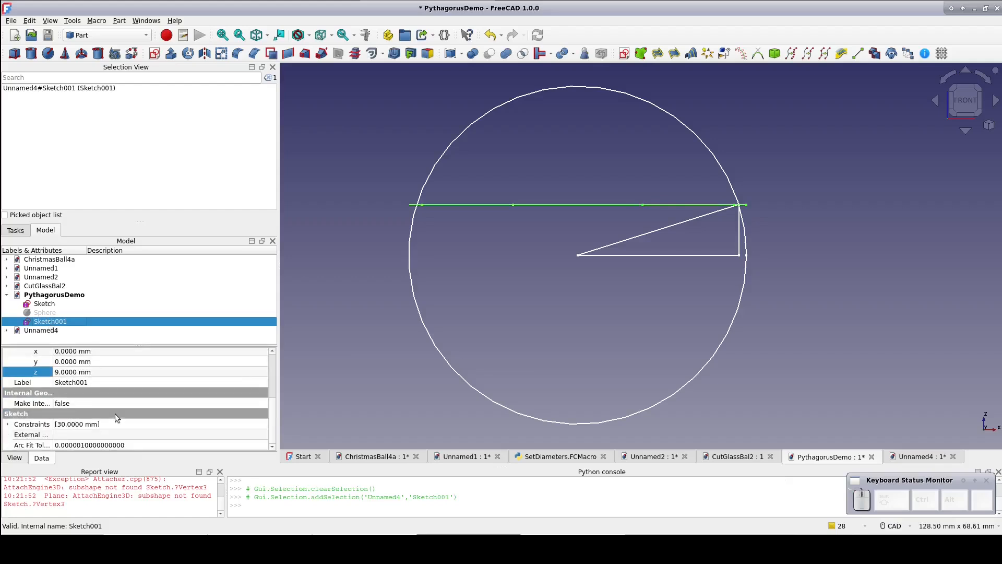
click(8, 425)
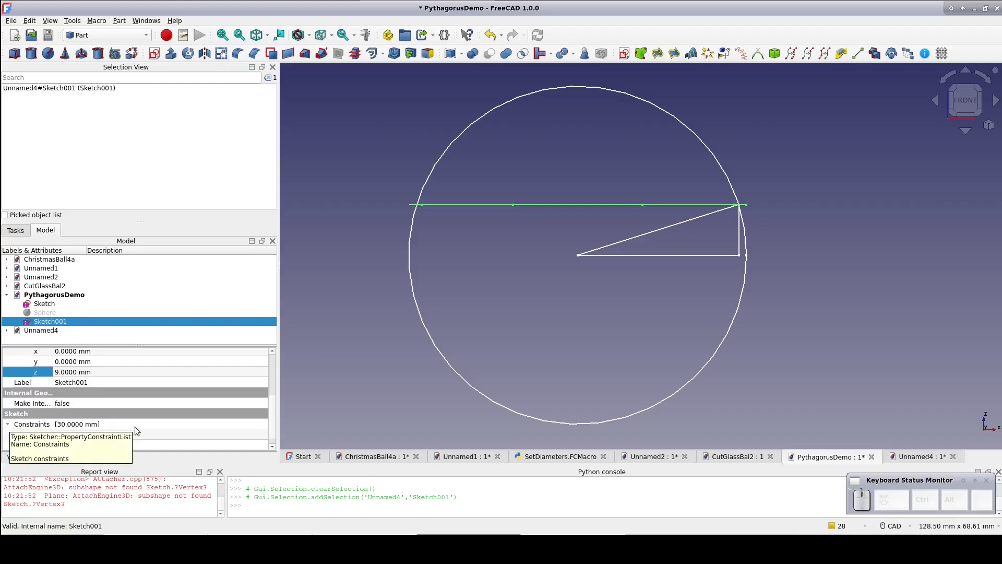
scroll(149, 429, down, 1)
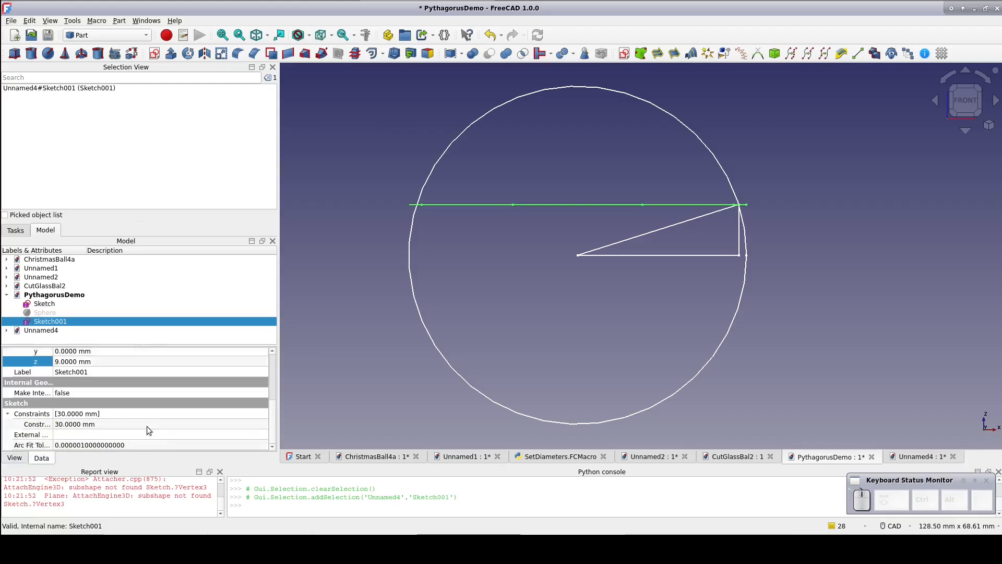
click(117, 424)
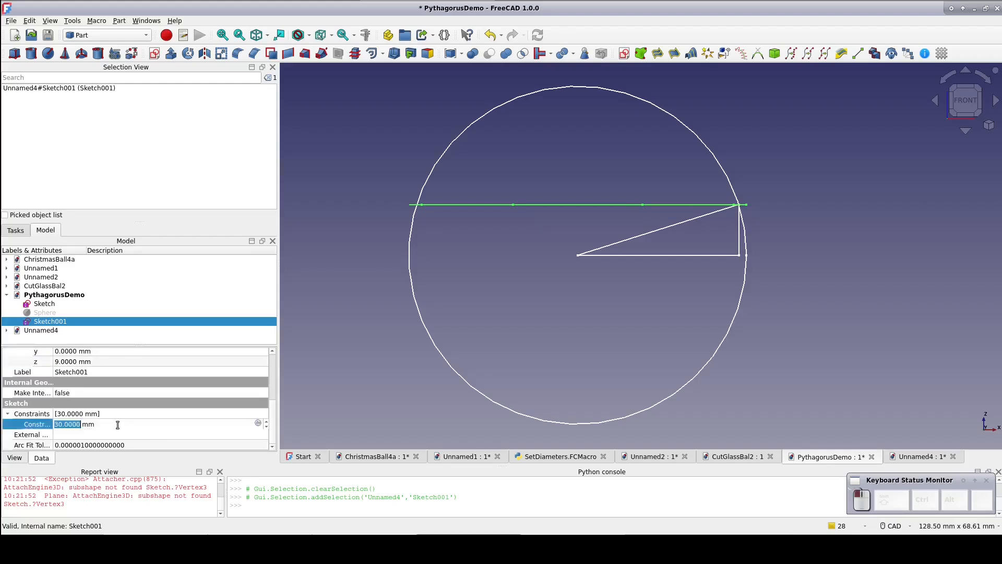
click(258, 423)
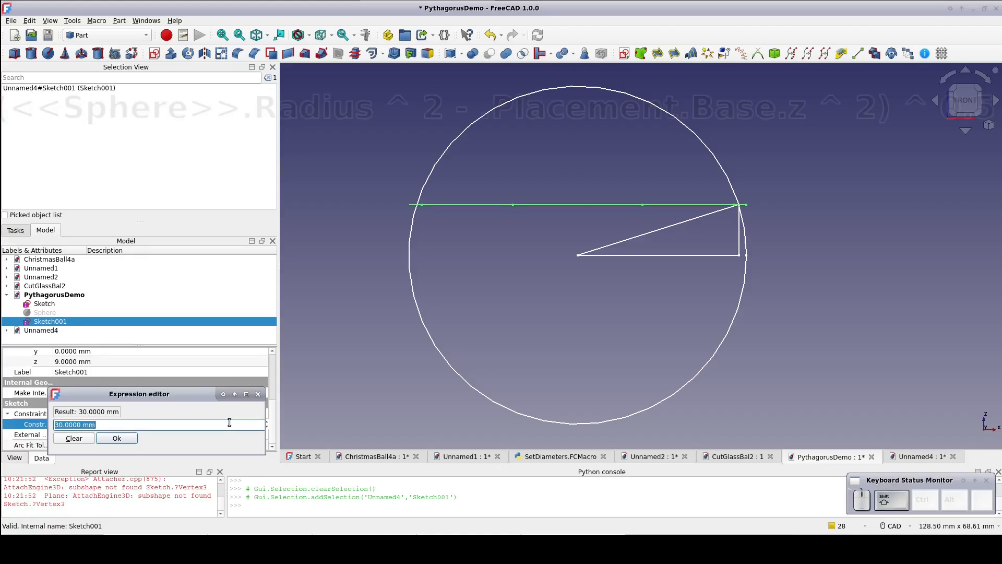
text(()
text(<<Sphere>>.)
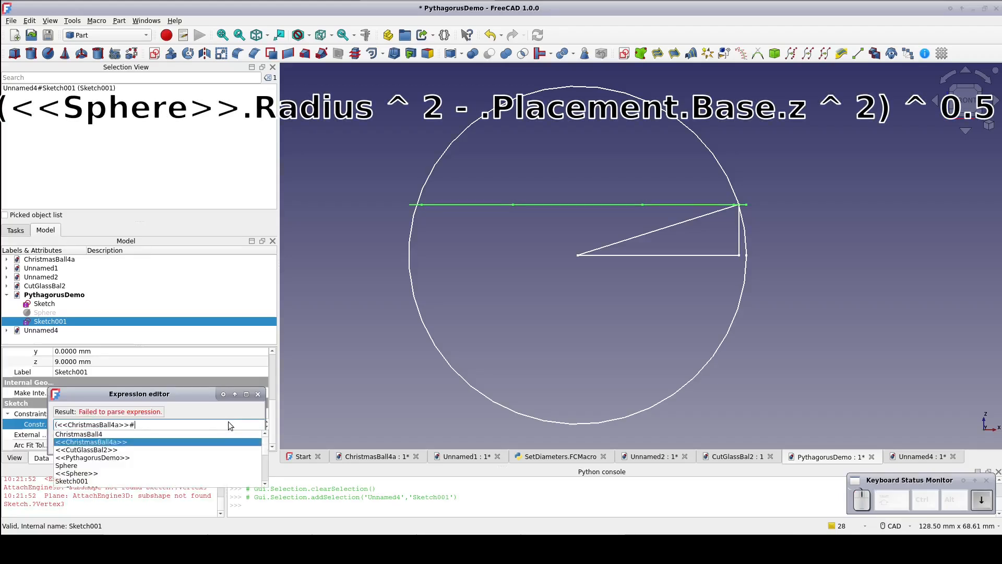
text(Radius)
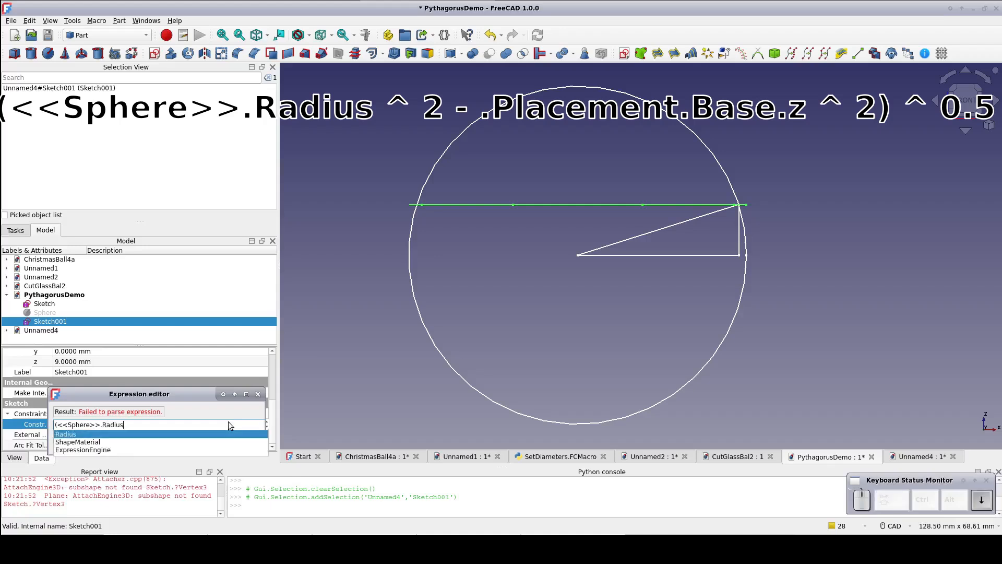
text(^2 -)
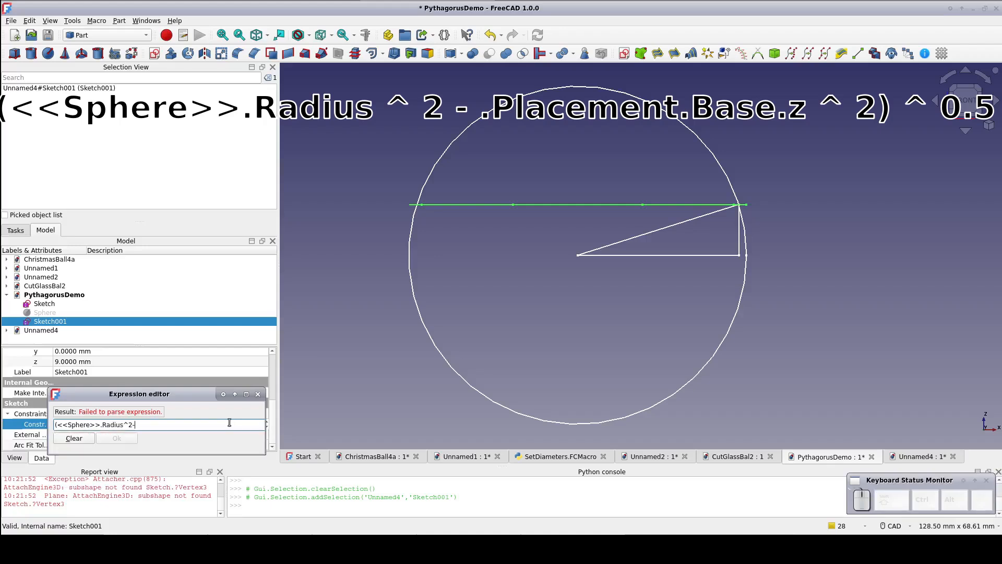
text( Pl)
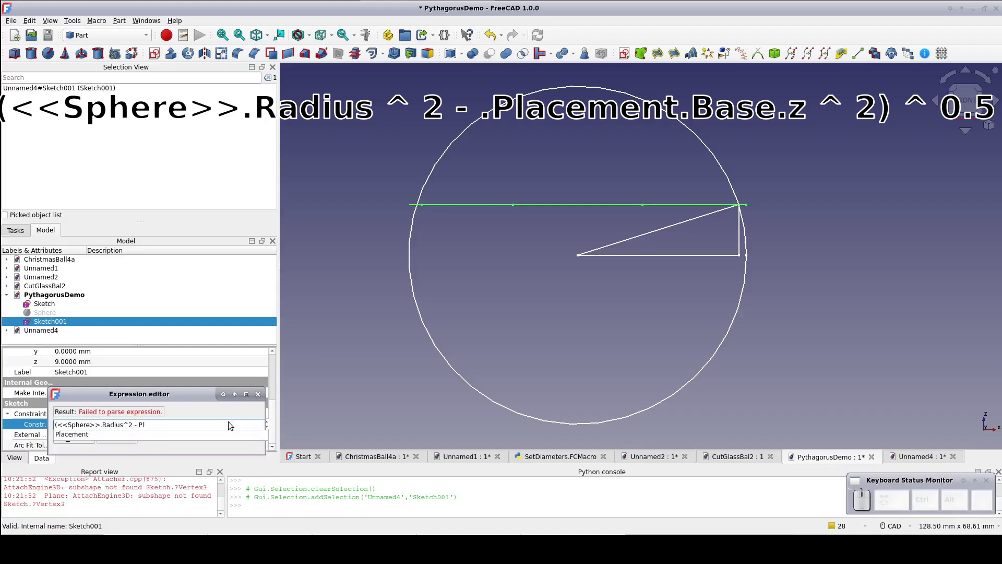
text(acement.Base.z)
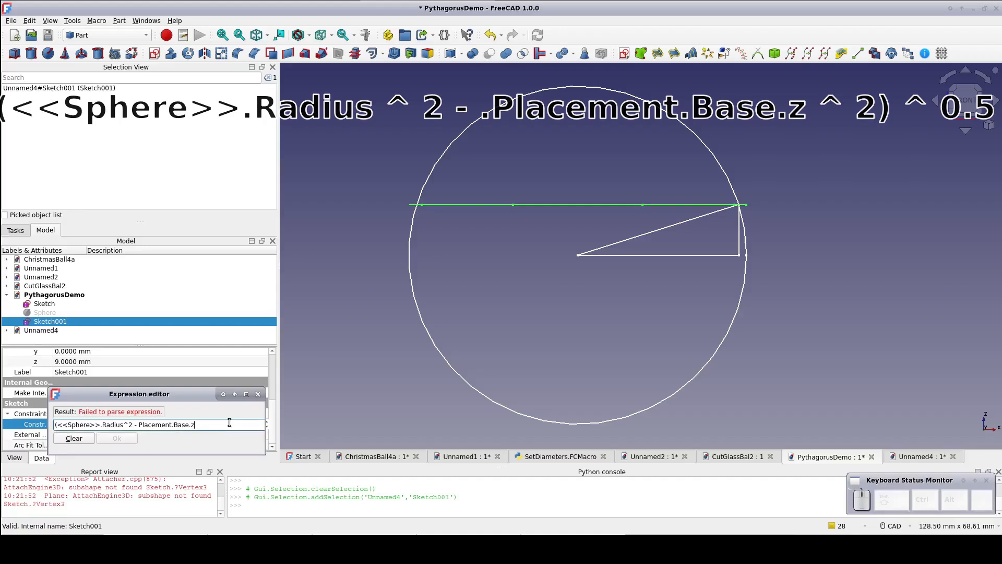
text(^2)^0.5)
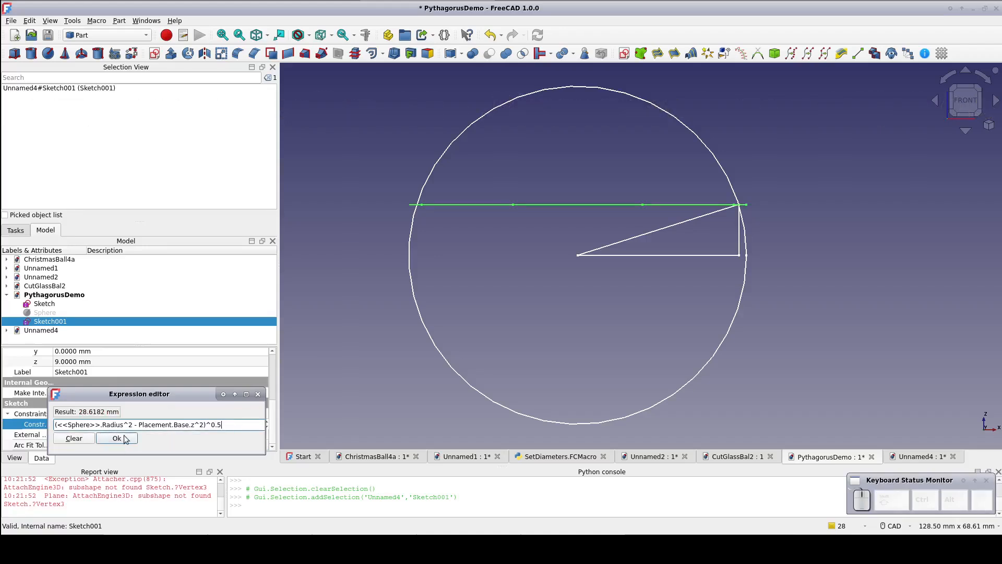
click(117, 439)
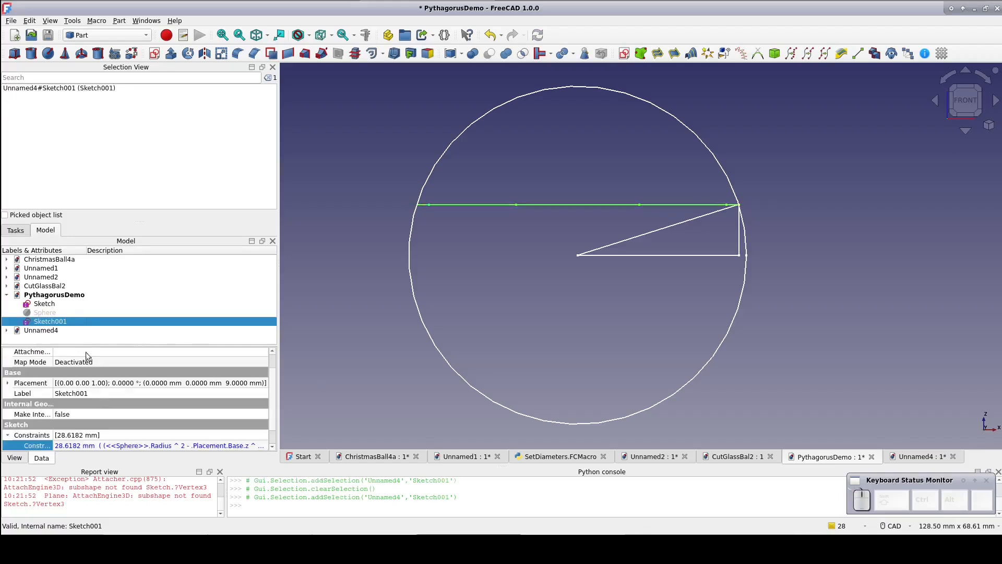
Raise Sketch001 in PythagorusDemo to a Z position of 16 mm and deselect it
click(8, 383)
click(17, 414)
click(98, 441)
scroll(98, 441, up, 7)
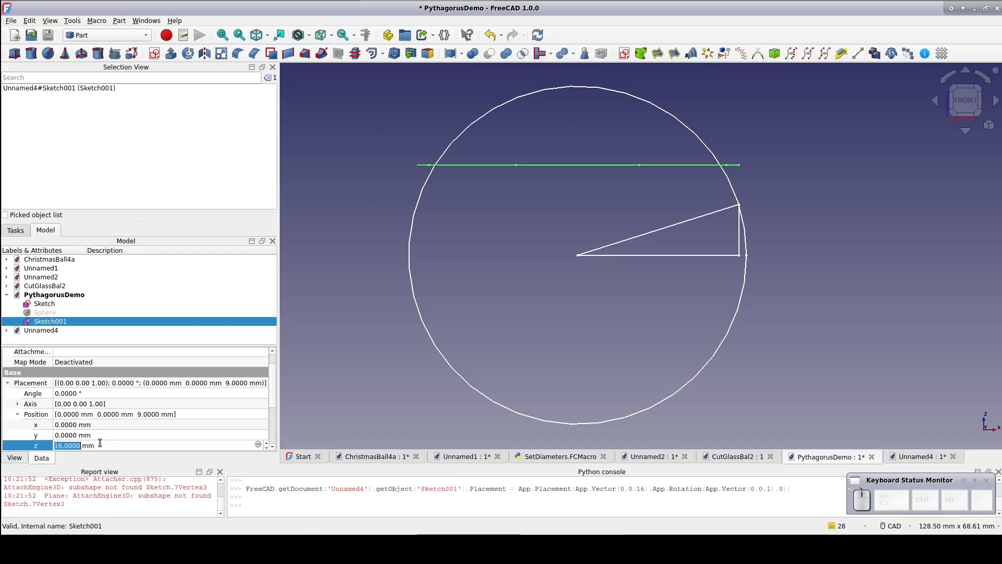
click(326, 400)
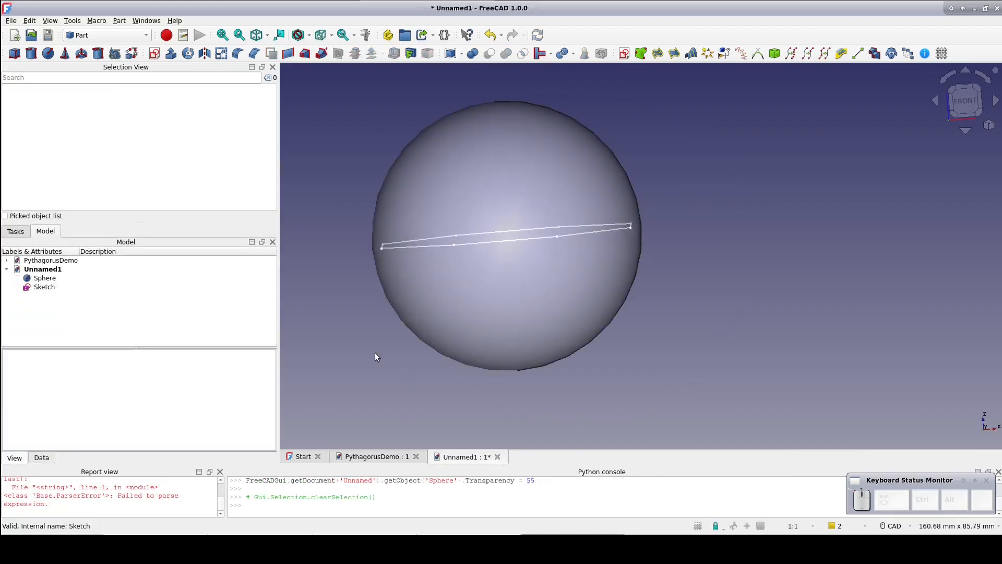
In Unnamed1, drive Sketch's radius constraint with the expression (<<Sphere>>.Radius^2-Placement.Base.z^2)^0.5
click(49, 287)
click(42, 458)
scroll(52, 407, down, 5)
click(7, 424)
click(111, 433)
click(236, 434)
key(equal)
text((<<Sphere>>.)
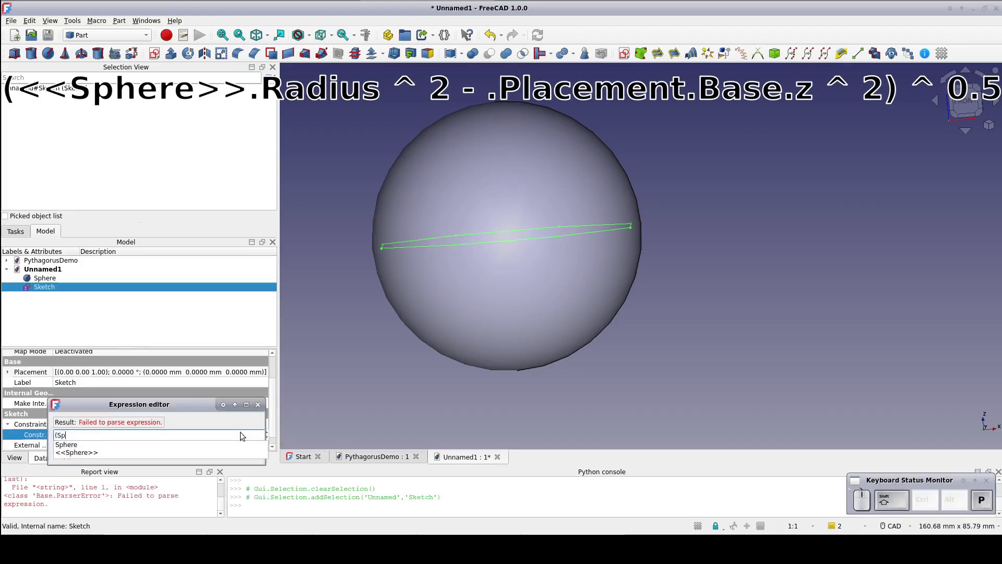
text(R)
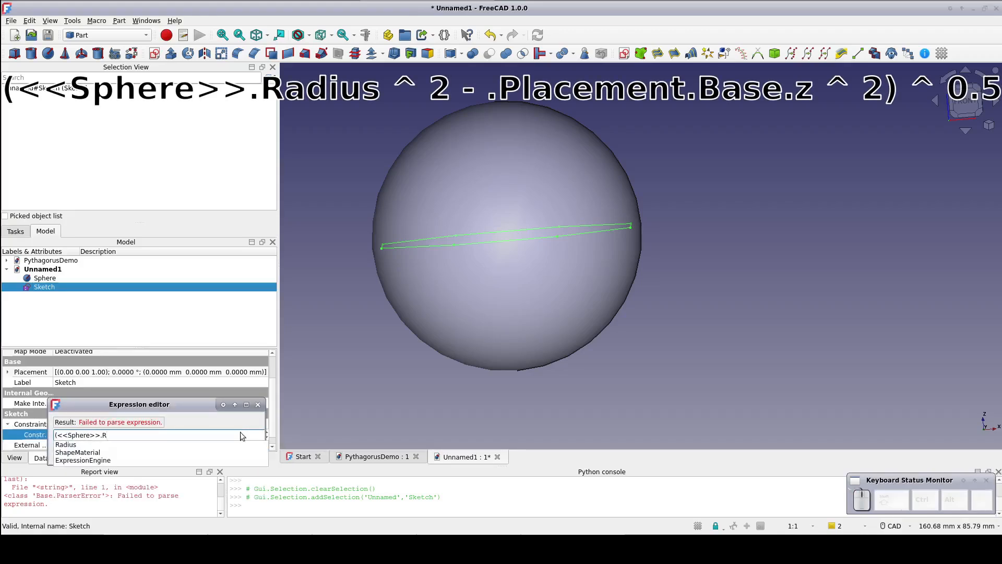
text(adius^2-Placement.)
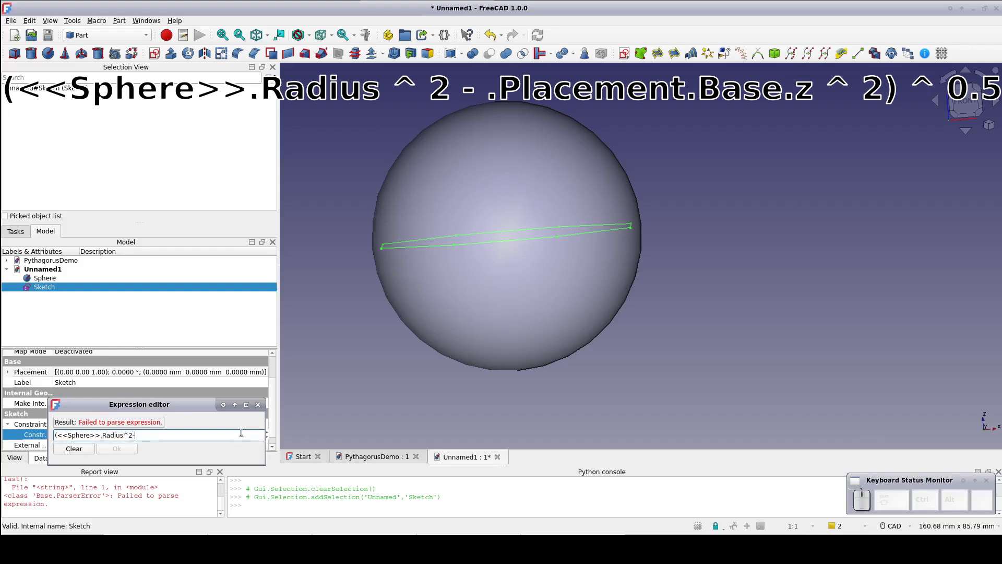
key(Down)
key(Down)
key(Down)
key(Return)
text(^2)^0.5)
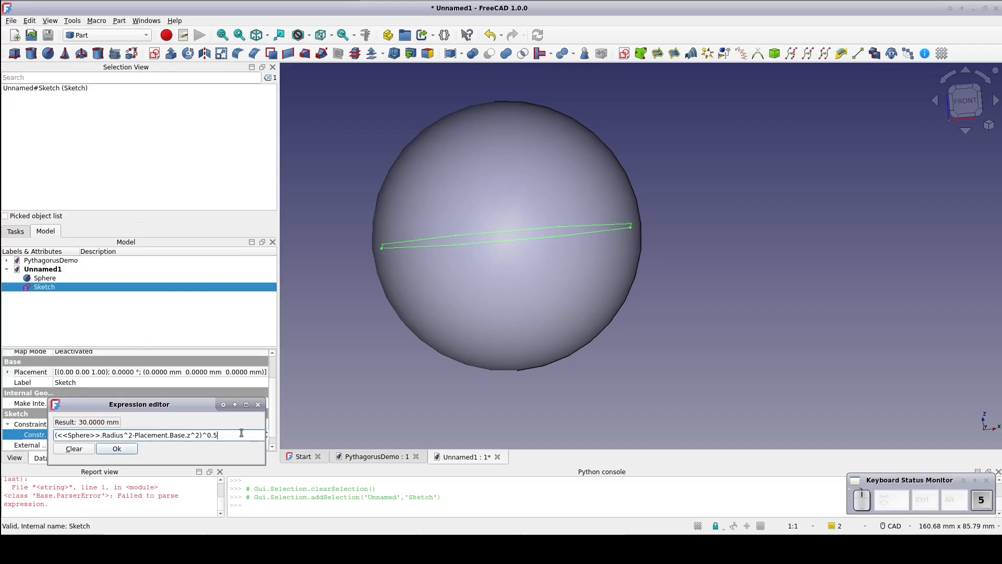
key(Return)
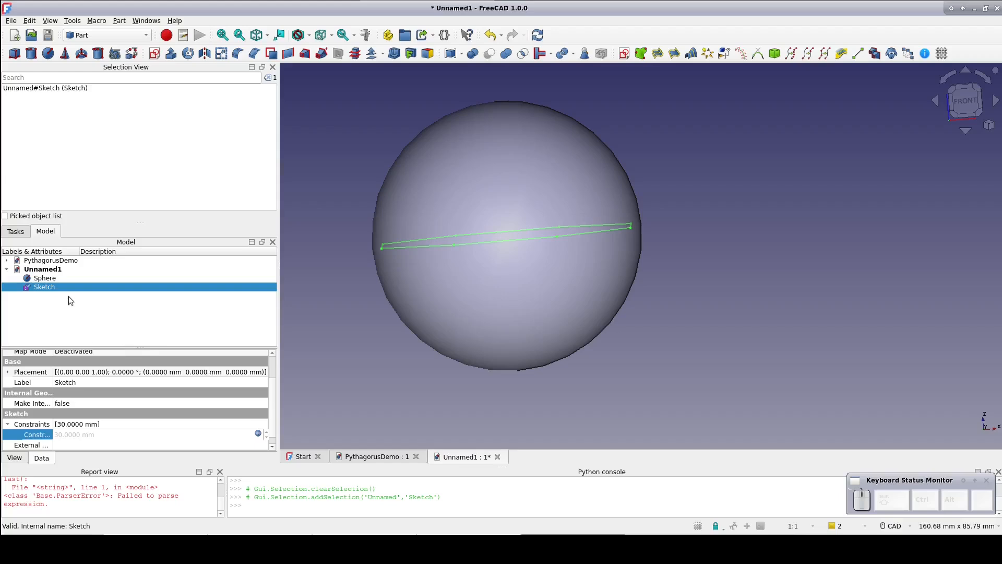
Duplicate Sketch by copy and paste, excluding the Sphere dependency, and recompute the copy
key(ctrl+c)
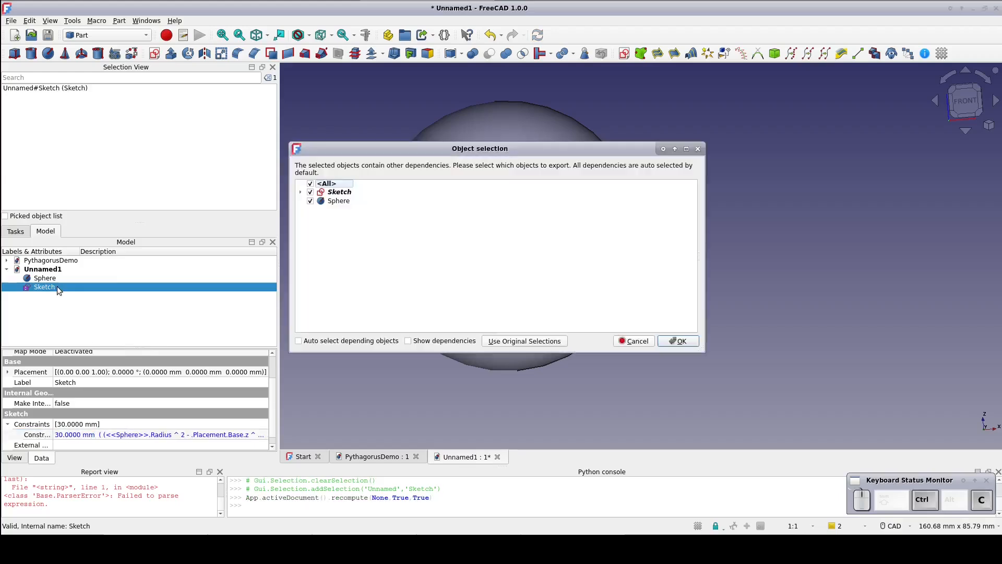
click(310, 201)
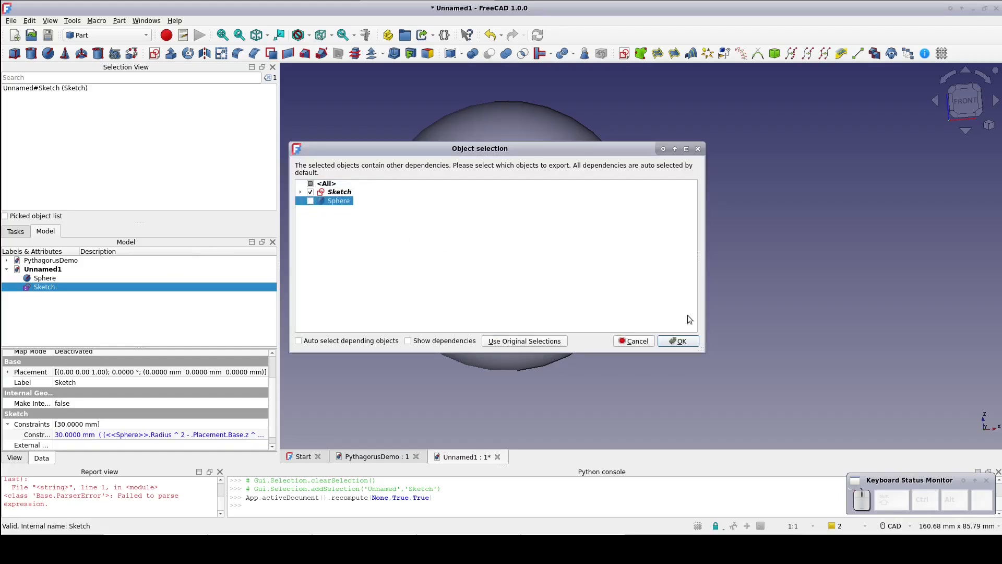
click(681, 342)
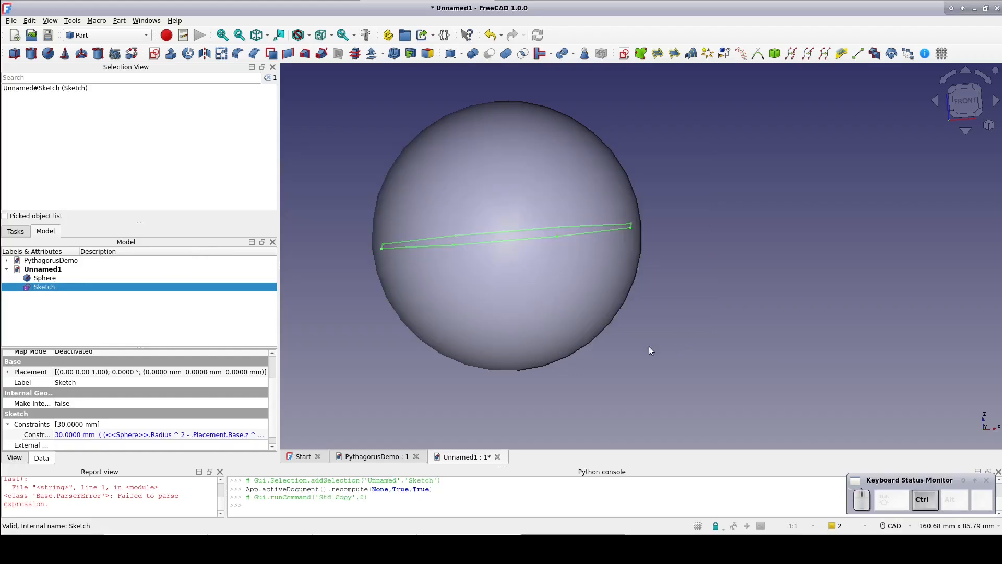
key(ctrl+v)
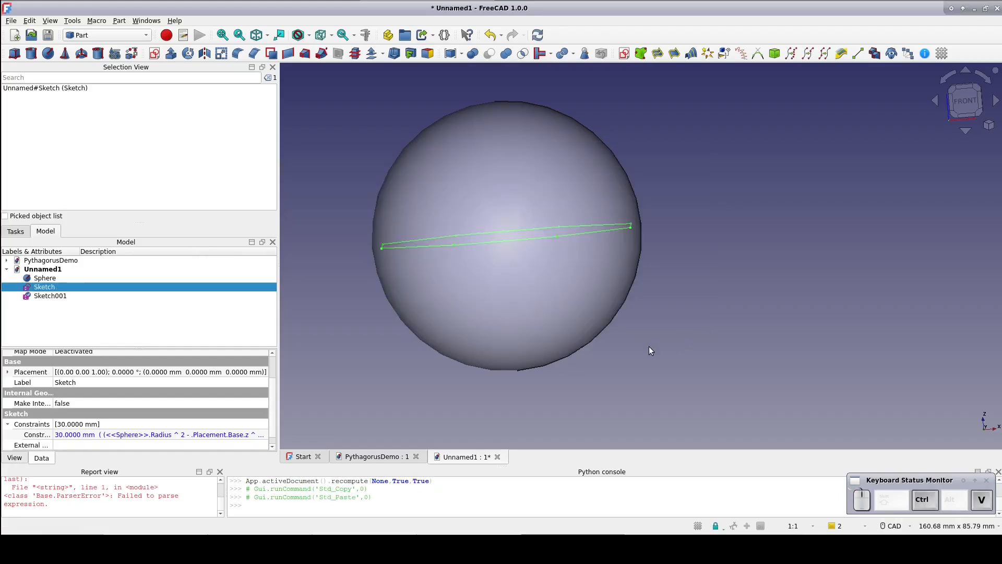
click(50, 296)
key(ctrl+r)
Raise the copied Sketch001 to a Z position of 6 mm and deselect it
scroll(65, 353, up, 1)
scroll(120, 405, down, 1)
scroll(120, 409, up, 1)
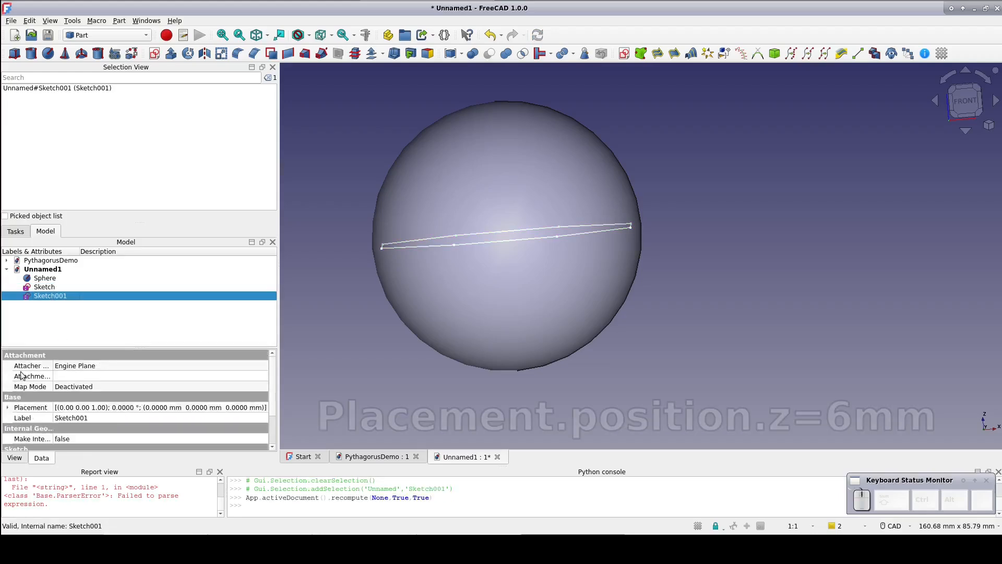
click(7, 407)
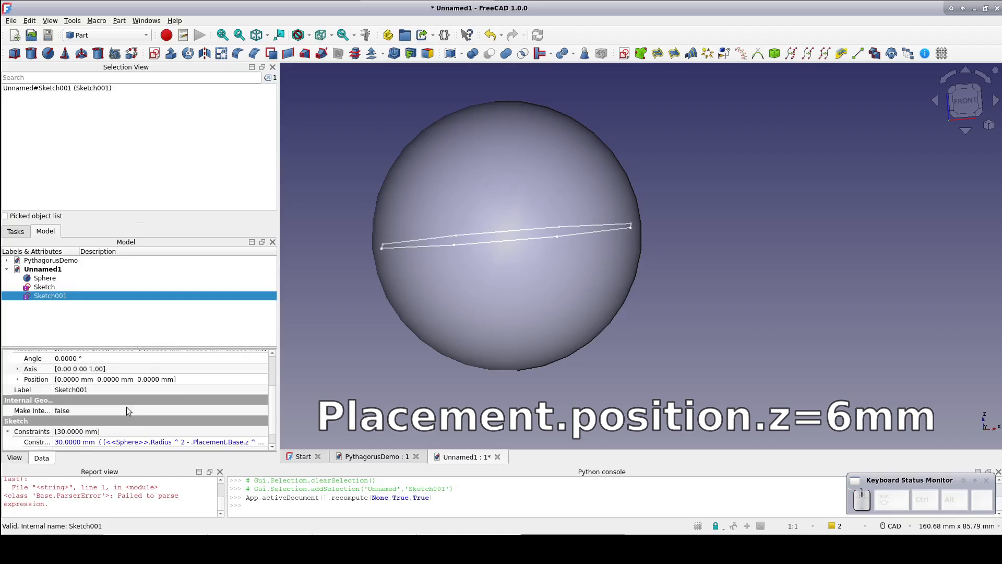
click(17, 380)
click(104, 410)
click(267, 408)
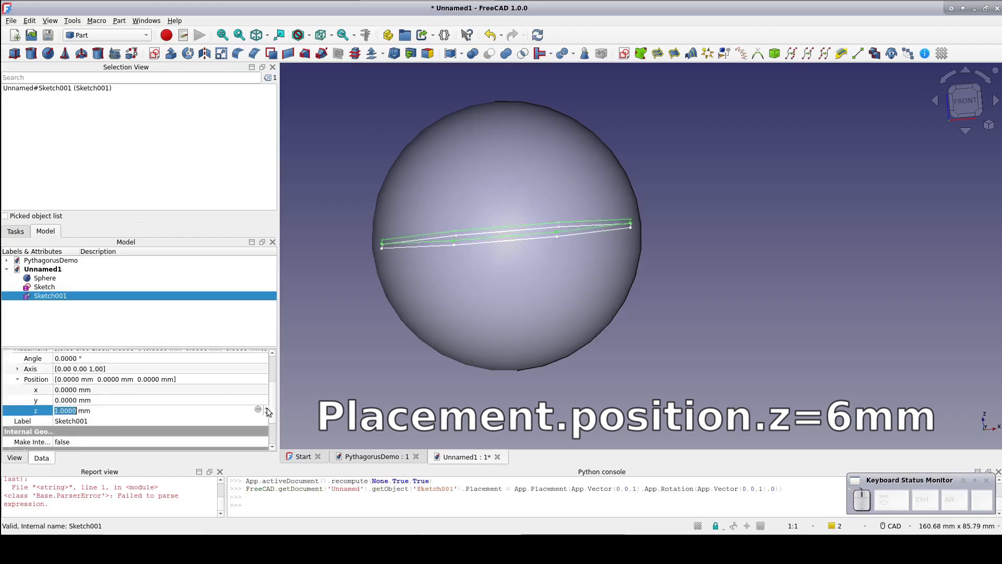
click(374, 377)
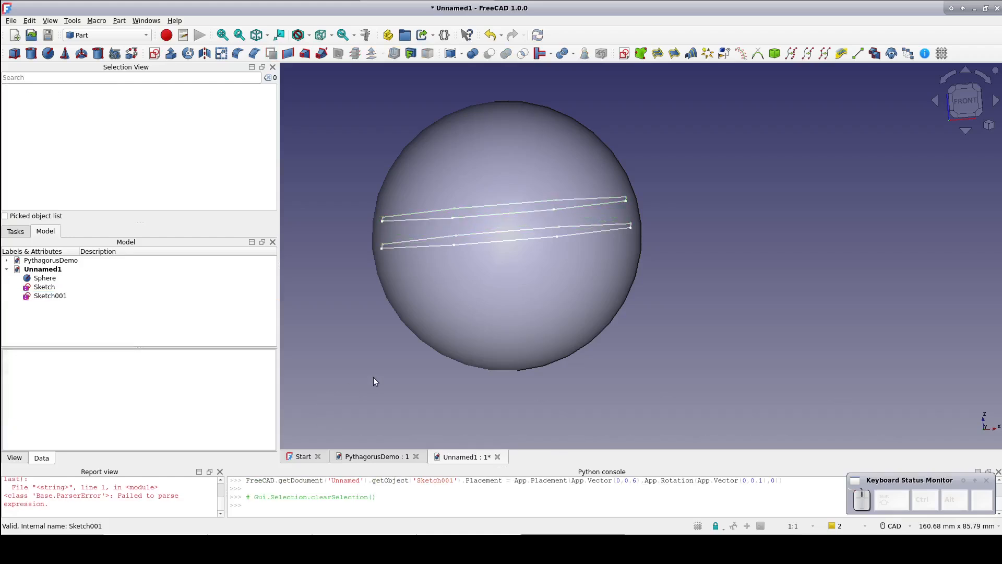
Rotate Sketch001 about the Z axis by setting its placement angle to 360/16
click(51, 296)
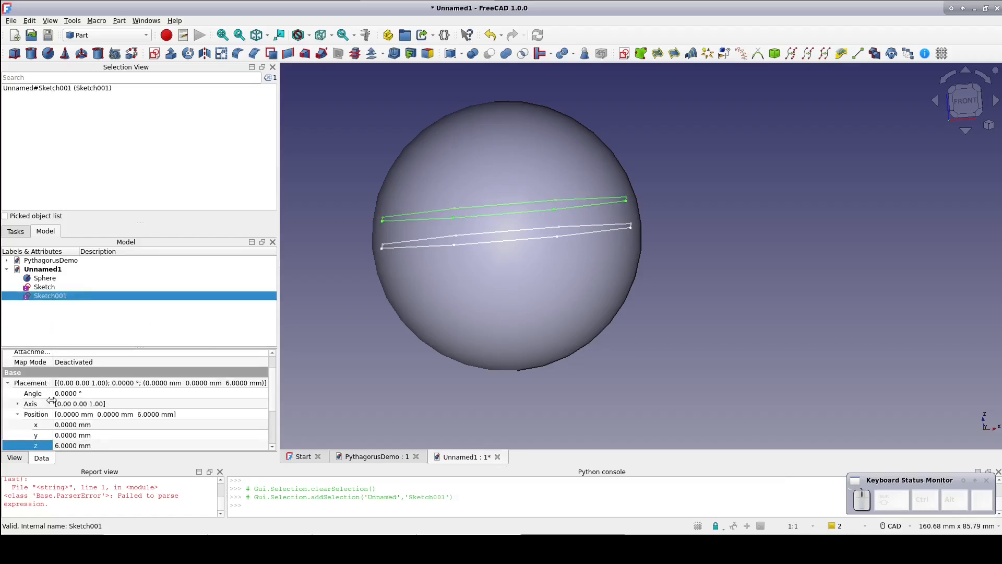
click(95, 395)
key(ctrl+a)
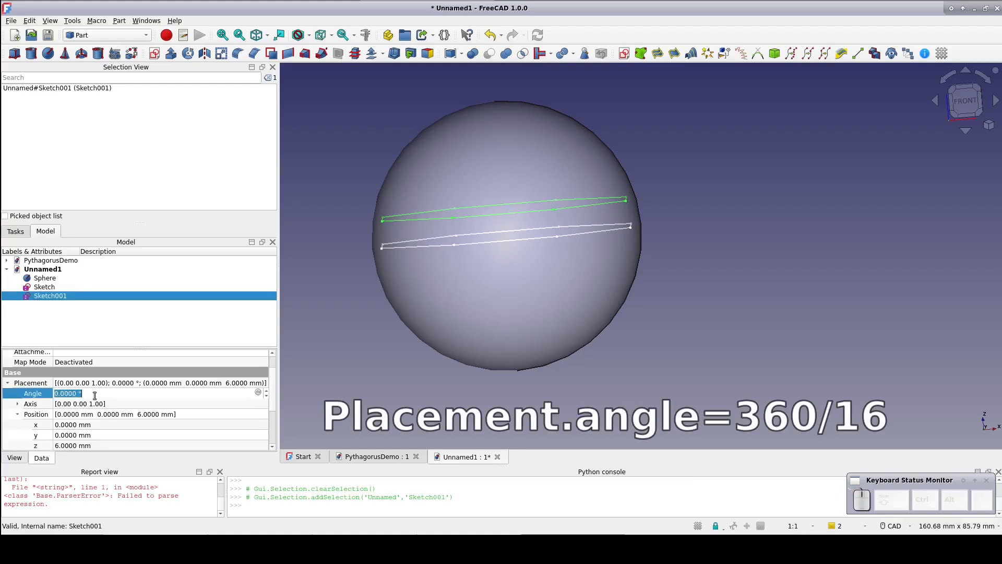
text(360)
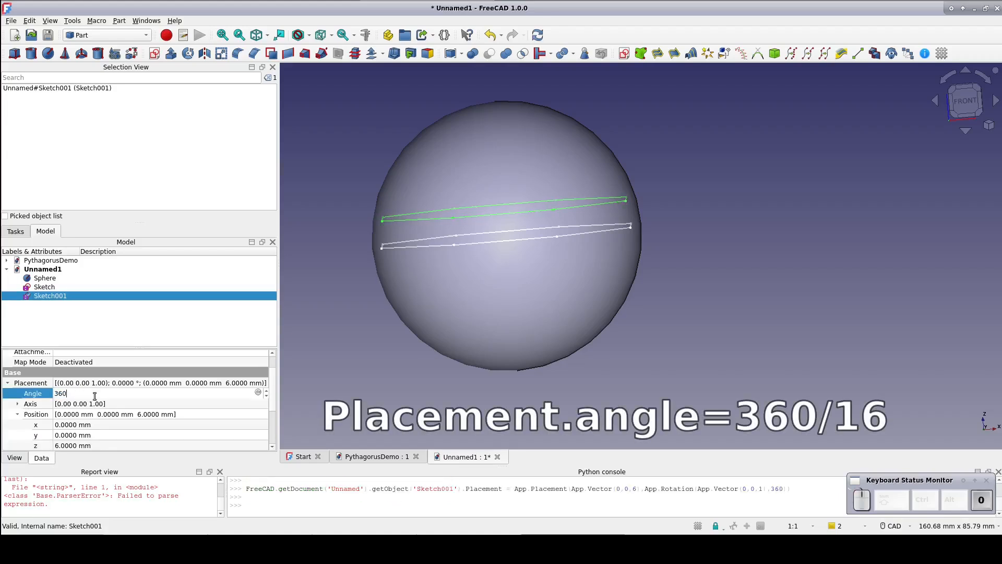
text(/16)
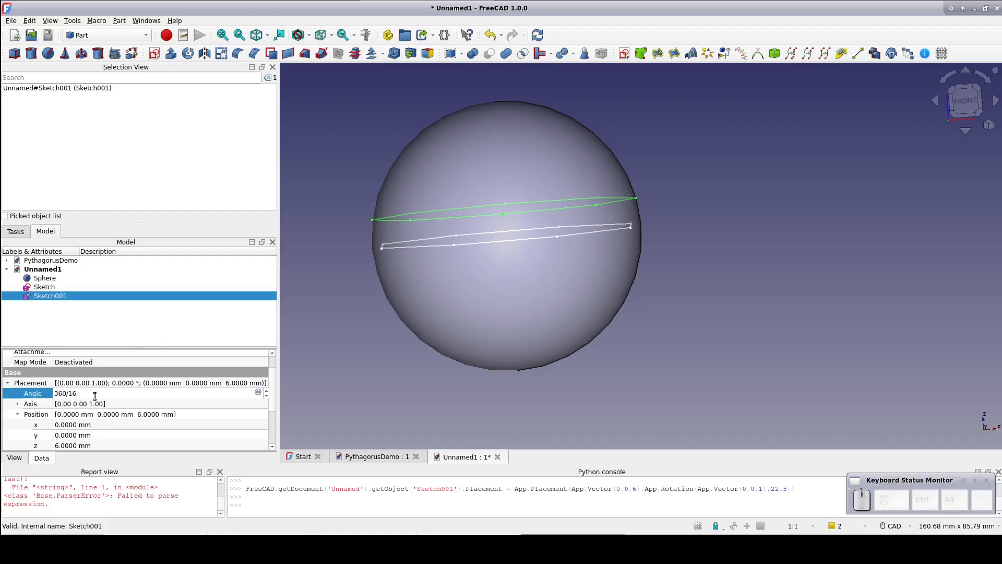
key(Return)
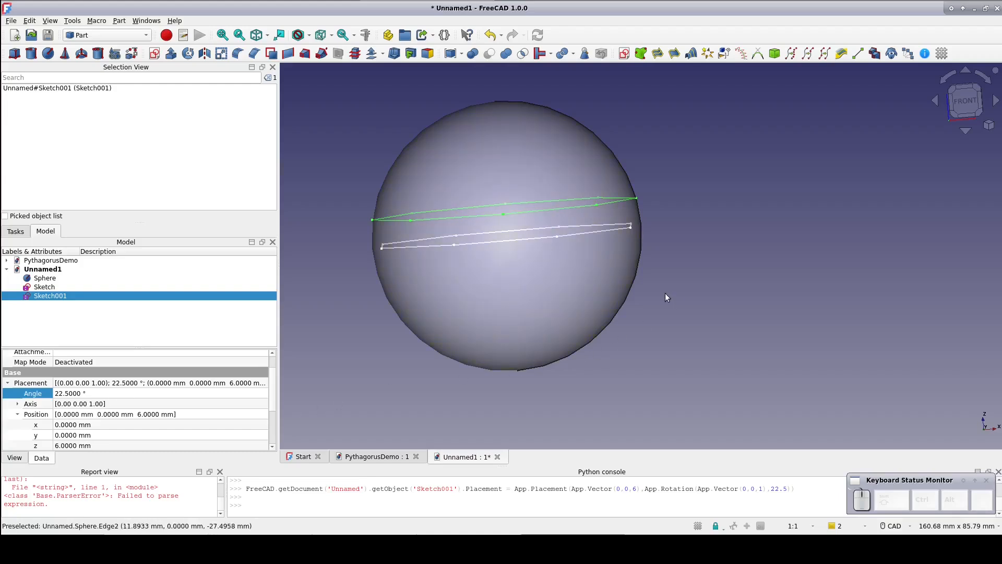
In Sketch, convert six octagon edges to construction geometry, keeping only the bottom and lower-right edges as normal lines, and close the sketch
middle_drag(690, 275, 686, 288)
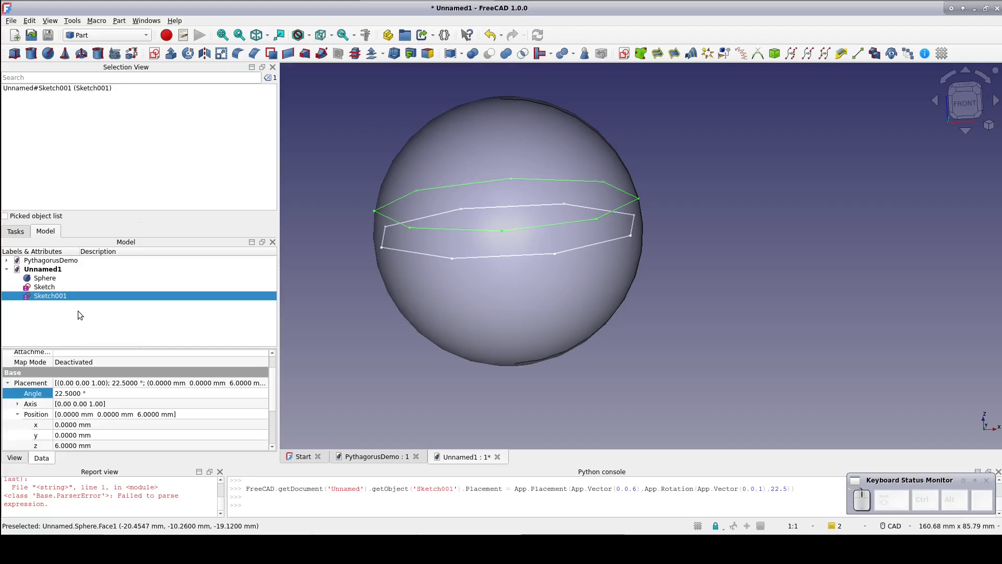
double_click(52, 288)
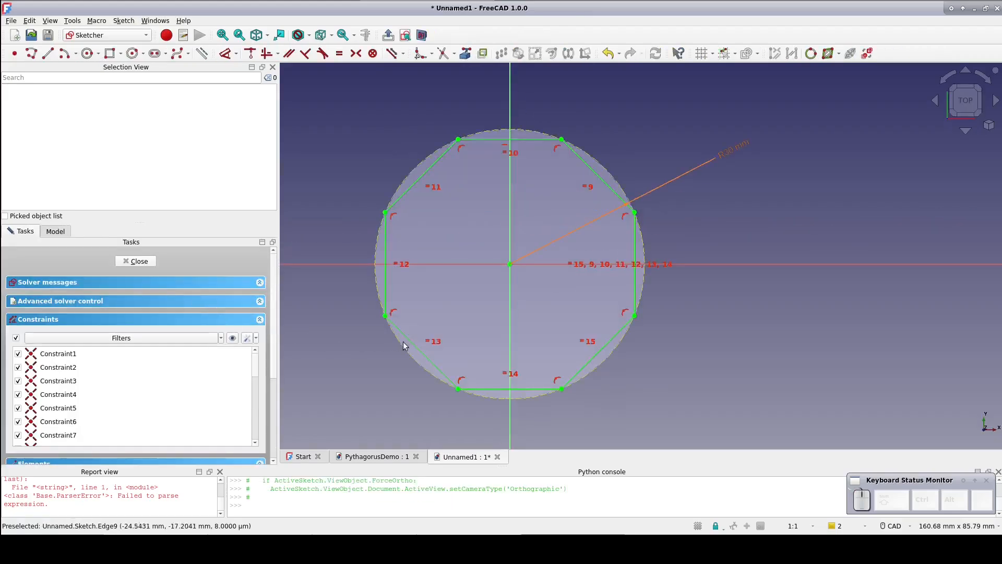
click(413, 346)
click(385, 284)
click(411, 189)
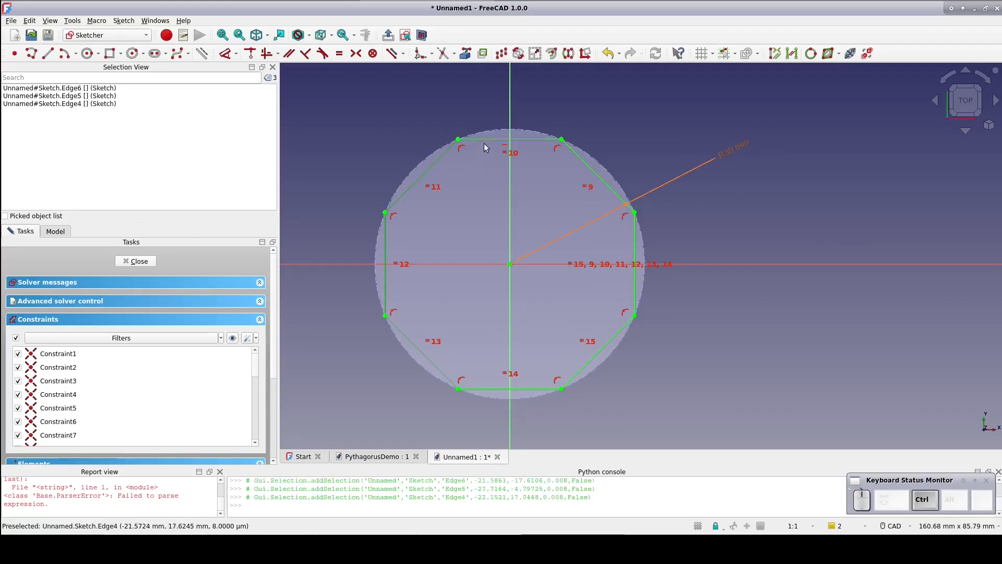
click(484, 140)
ctrl+click(585, 158)
ctrl+click(634, 242)
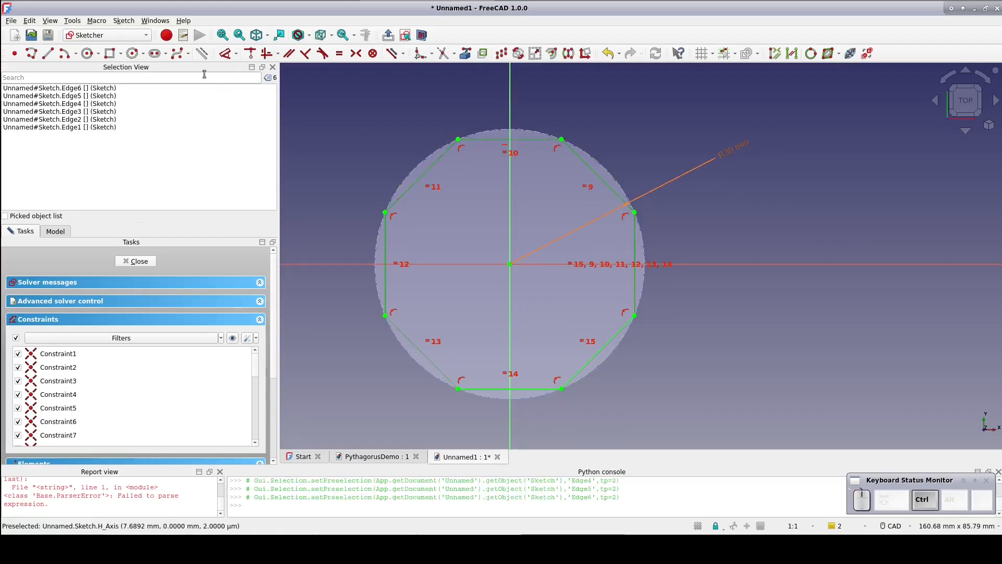
click(203, 55)
click(135, 261)
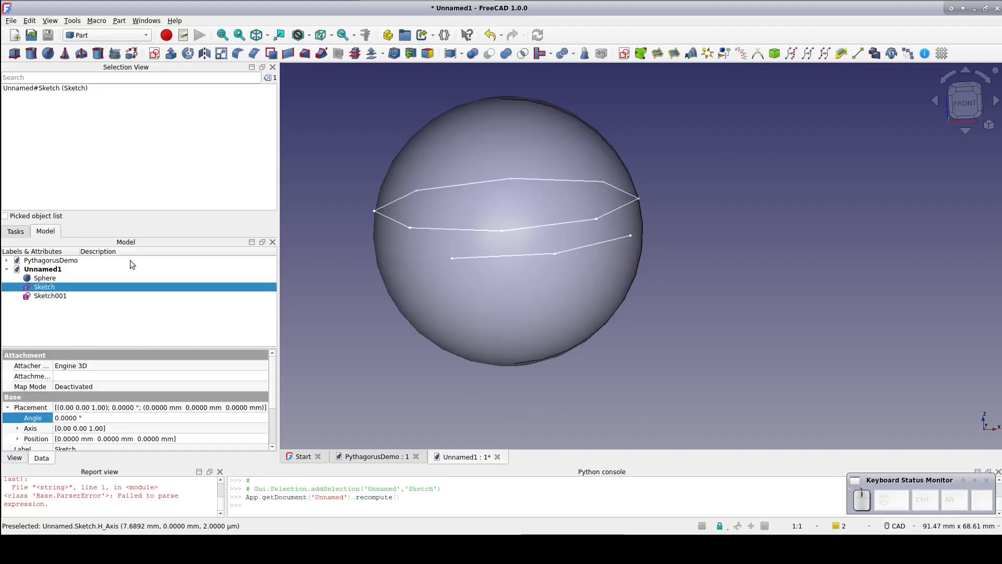
Make the same six octagon edges of Sketch001 construction lines, leaving its bottom and lower-right edges normal, and close the sketch
double_click(55, 295)
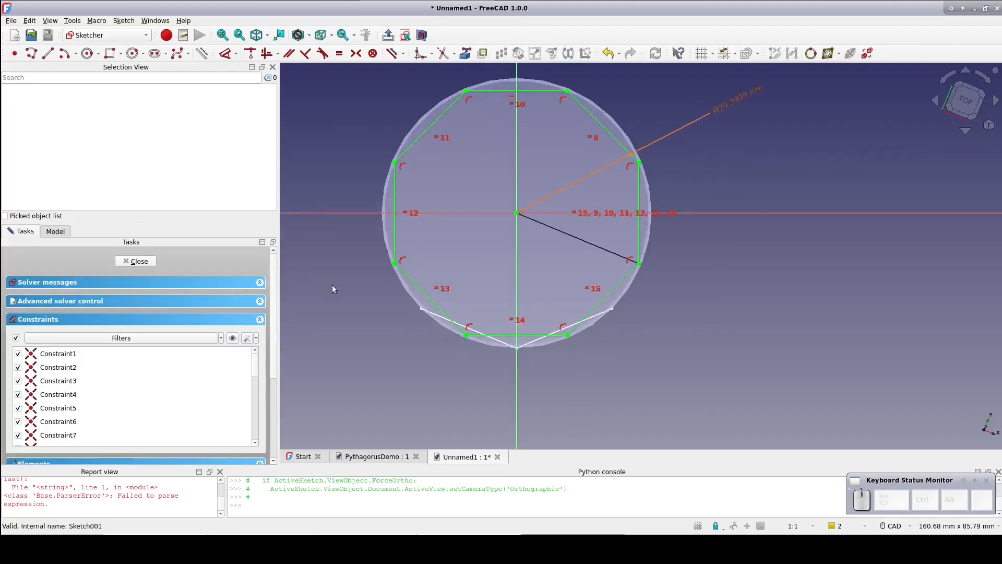
click(418, 287)
ctrl+click(397, 224)
ctrl+click(416, 151)
ctrl+click(497, 92)
ctrl+click(600, 125)
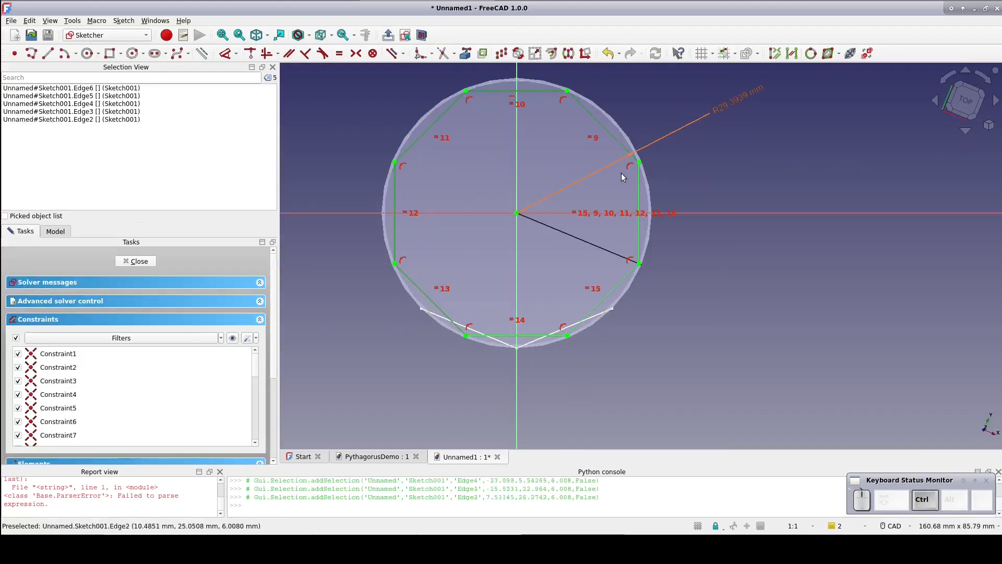
ctrl+click(630, 196)
click(203, 54)
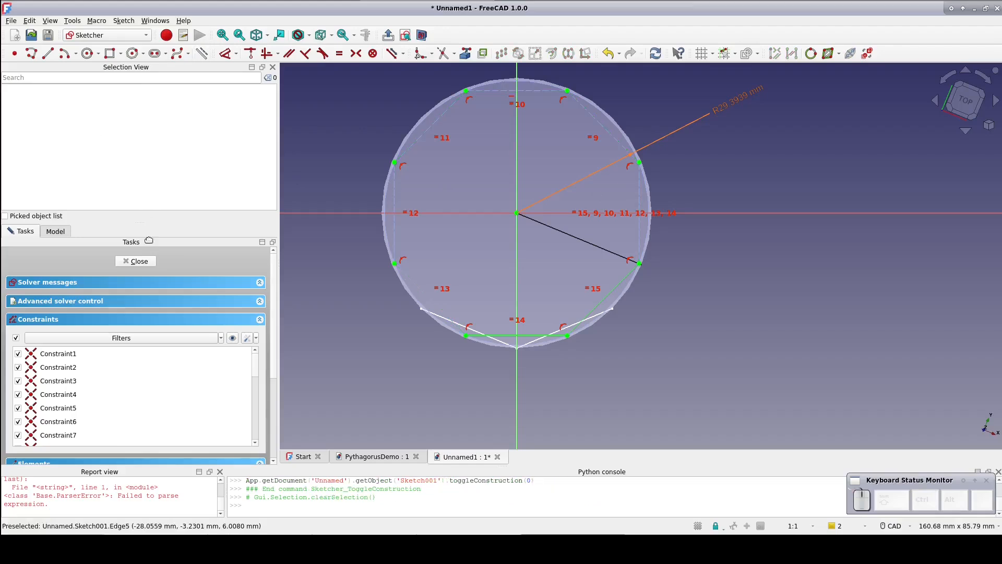
click(135, 261)
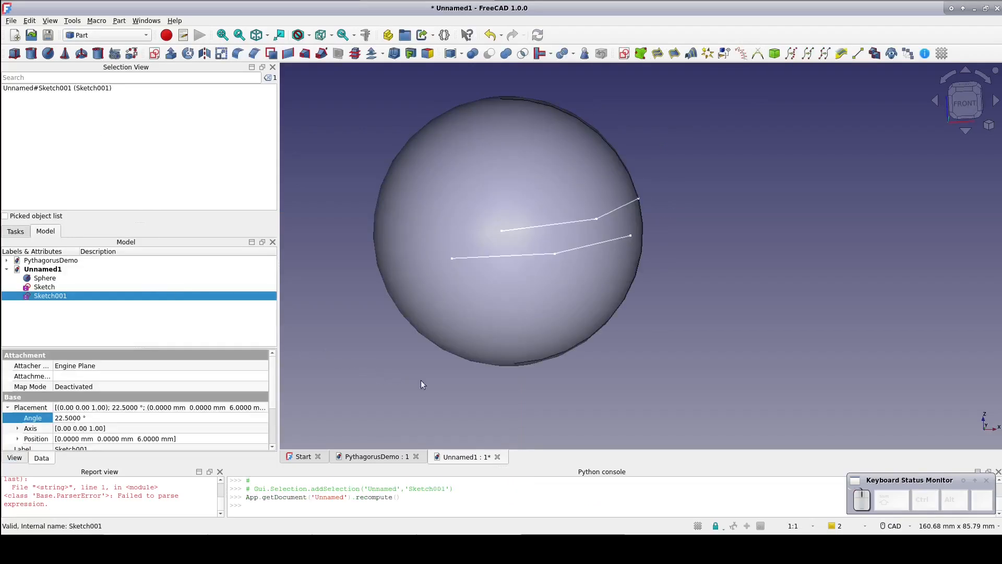
Hide the Sphere so that only the two open edge chains are shown
scroll(414, 383, up, 3)
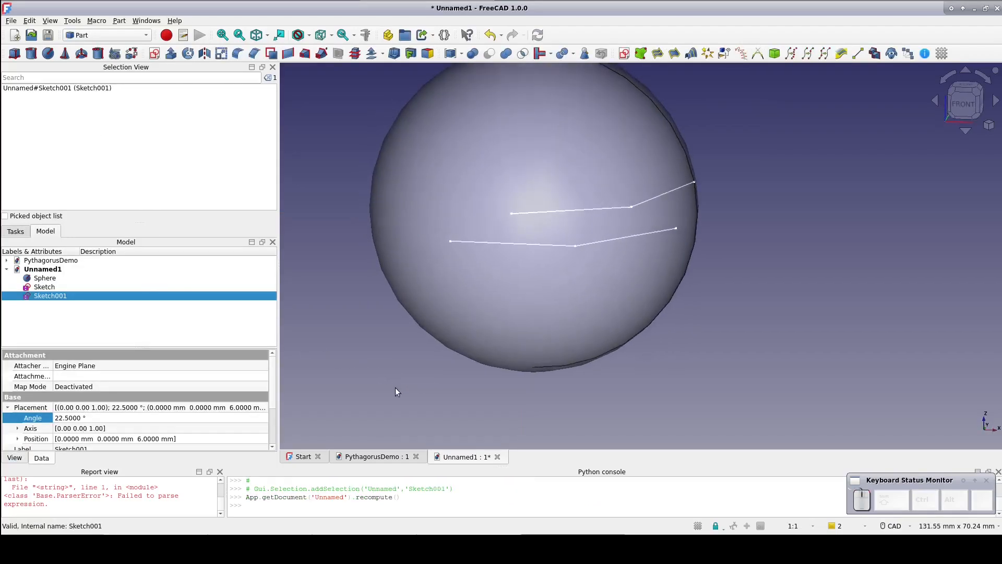
click(487, 306)
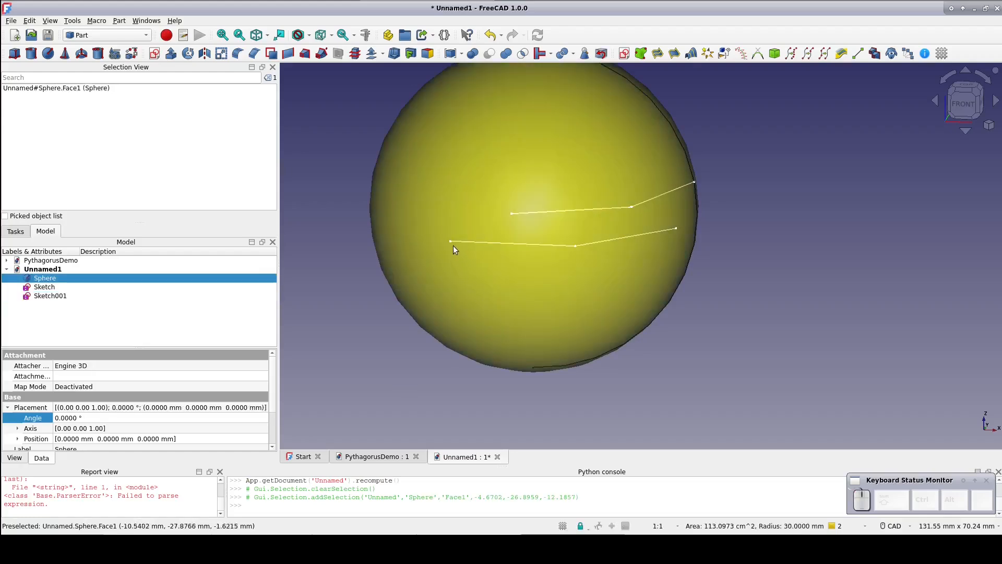
key(space)
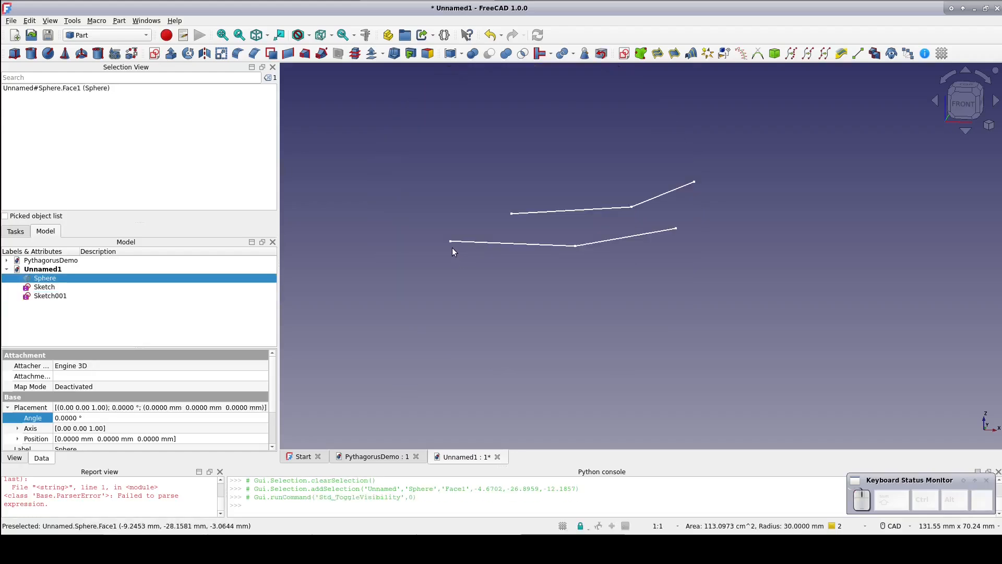
Create a sketch attached as Plane by 3 points to both ends of Sketch's first edge and the first vertex of Sketch001
click(450, 242)
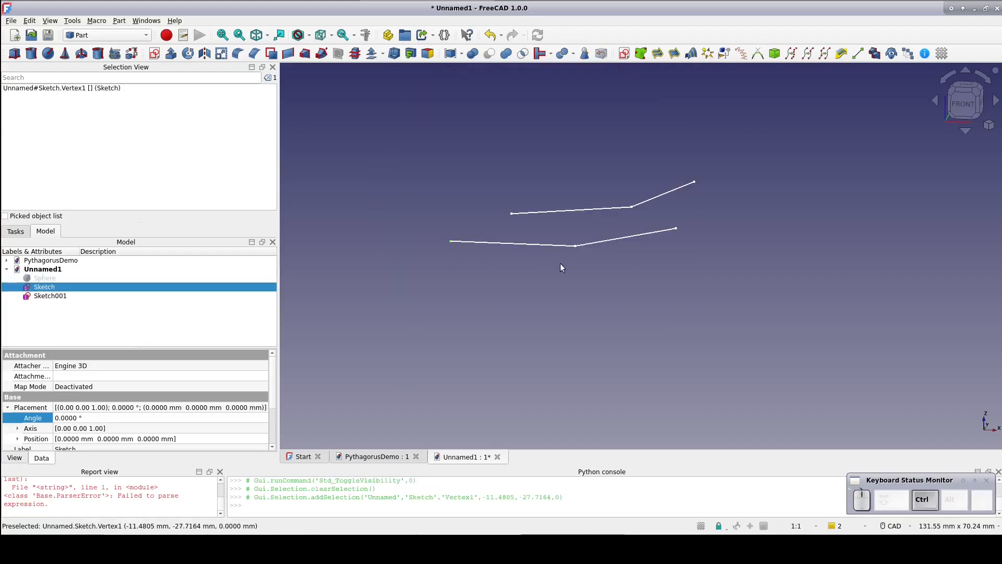
ctrl+click(575, 247)
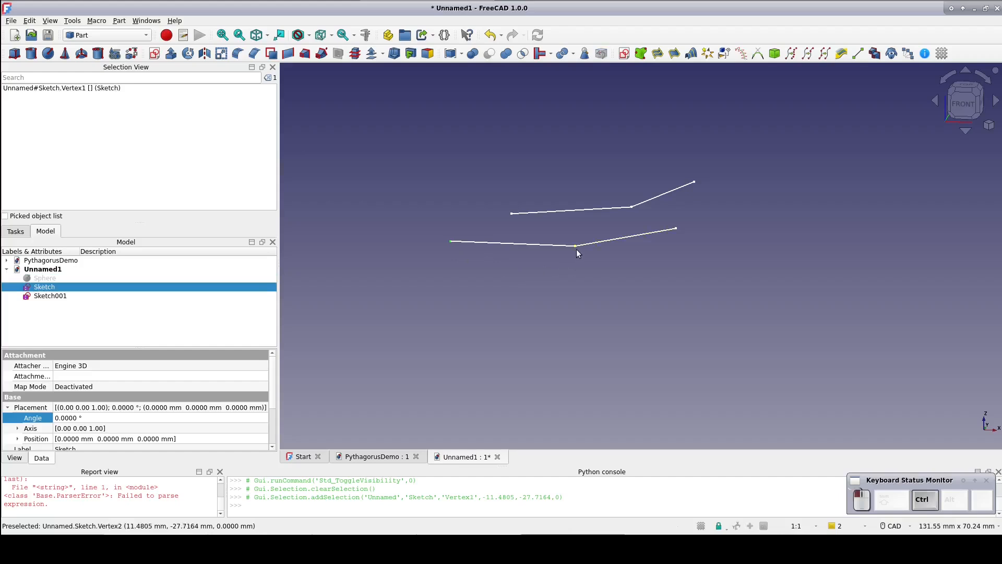
ctrl+click(511, 215)
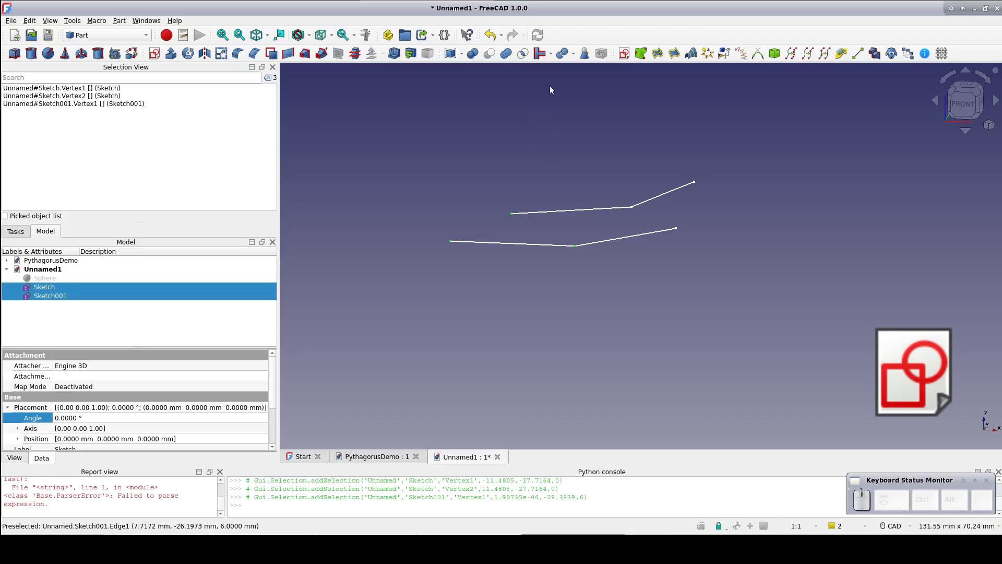
click(622, 54)
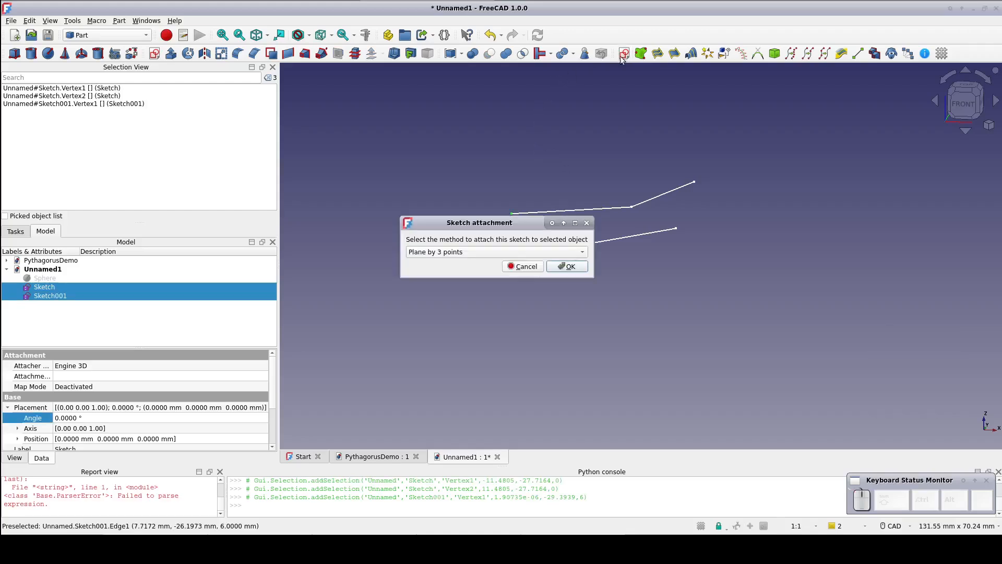
click(555, 266)
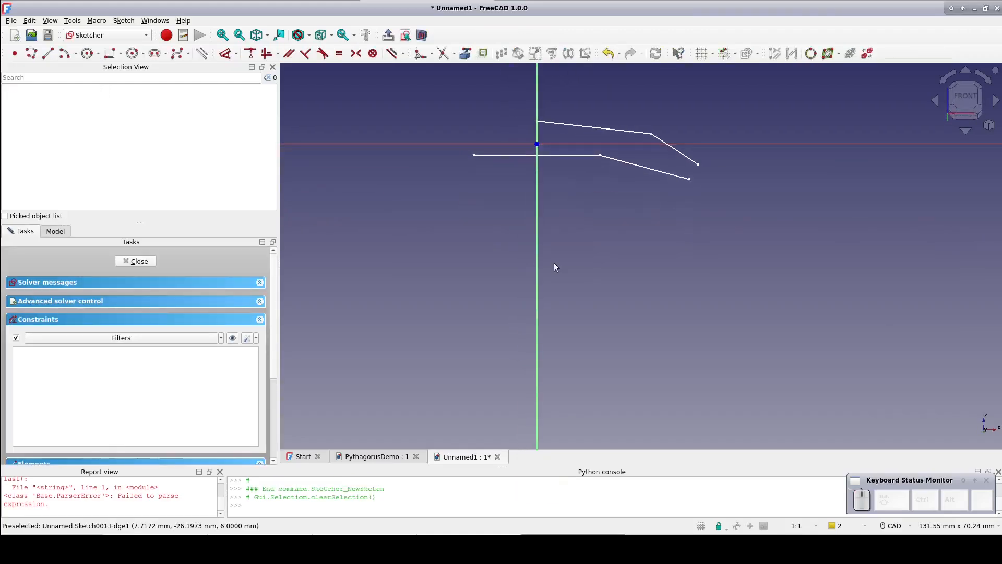
Reference the first edges of Sketch and Sketch001 as external geometry, draw a closed triangle through the three attachment points, and close the sketch
click(465, 54)
click(479, 212)
click(538, 185)
click(32, 54)
click(451, 212)
click(514, 178)
click(577, 212)
click(450, 212)
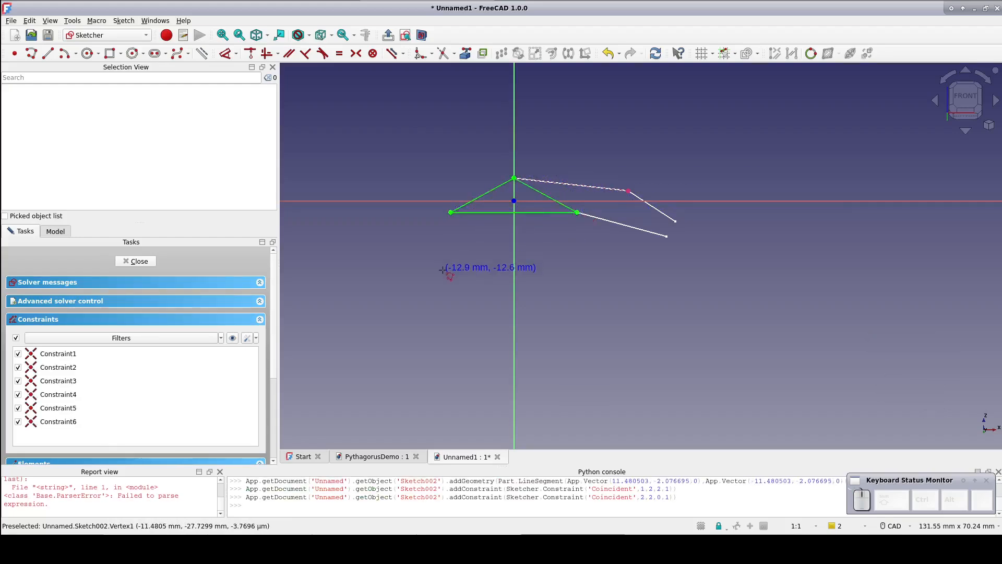
click(145, 260)
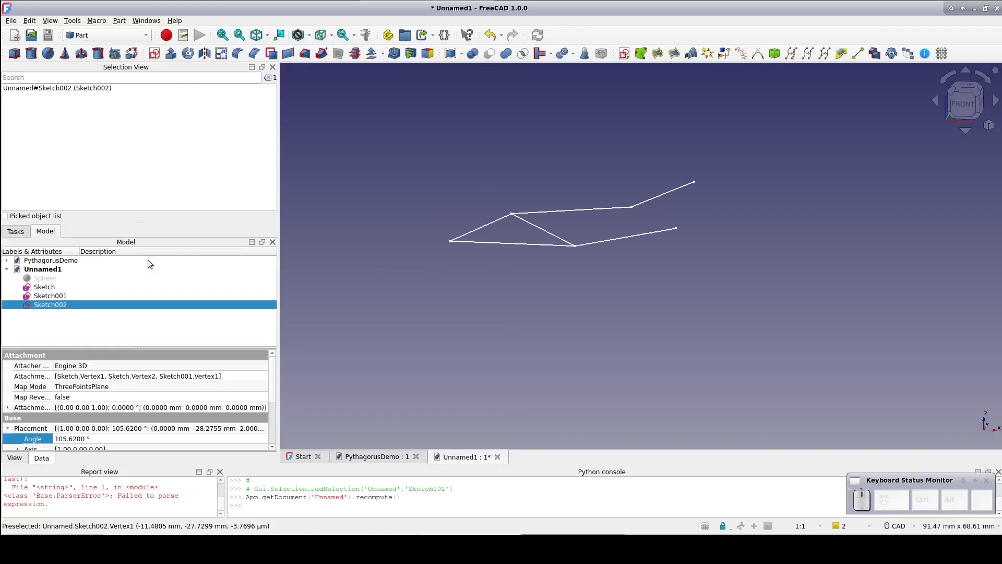
Hide Sketch002 and create a sketch on the plane through both ends of Sketch001's first edge and the middle vertex of Sketch
click(537, 230)
key(space)
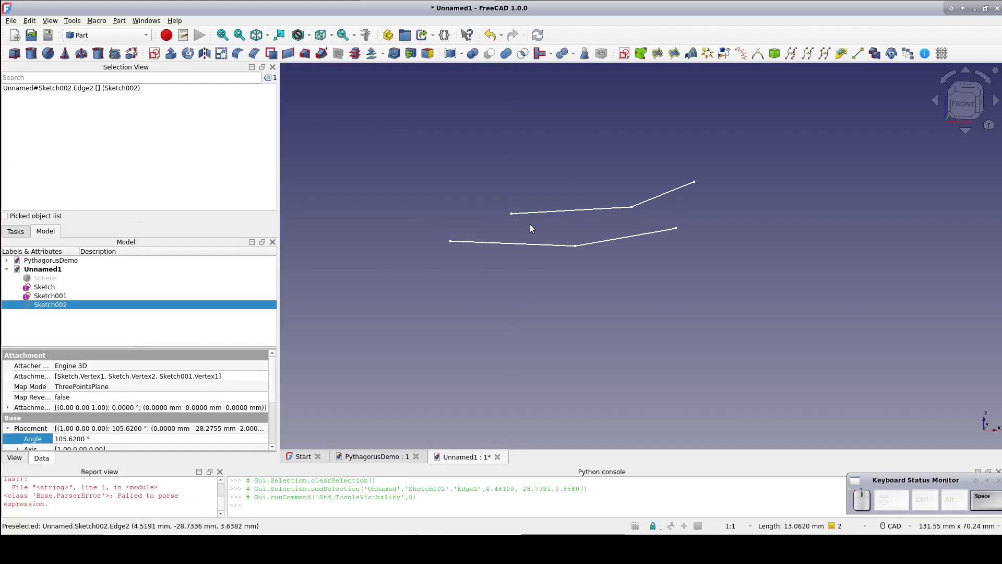
click(511, 213)
ctrl+click(575, 246)
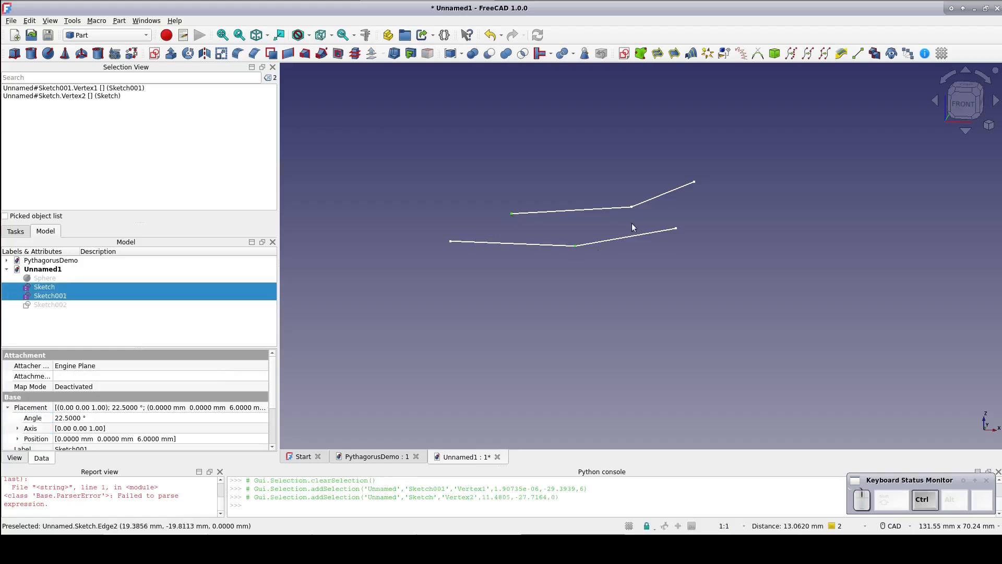
click(154, 53)
click(568, 266)
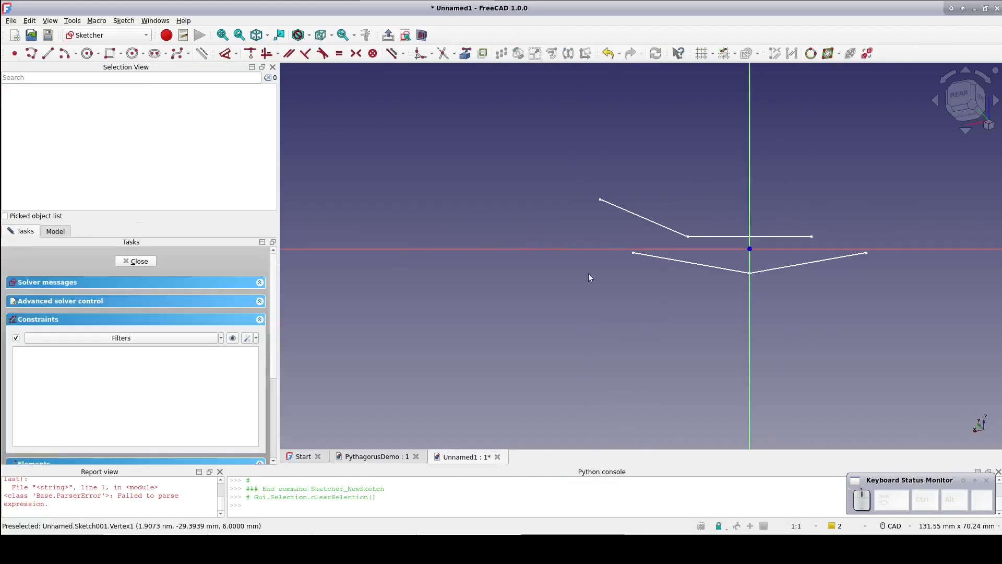
Reference Sketch001's first edge and Sketch's second edge externally, draw a closed triangle from the upper edge to Sketch's middle vertex, and close the sketch
click(465, 55)
click(594, 213)
click(580, 239)
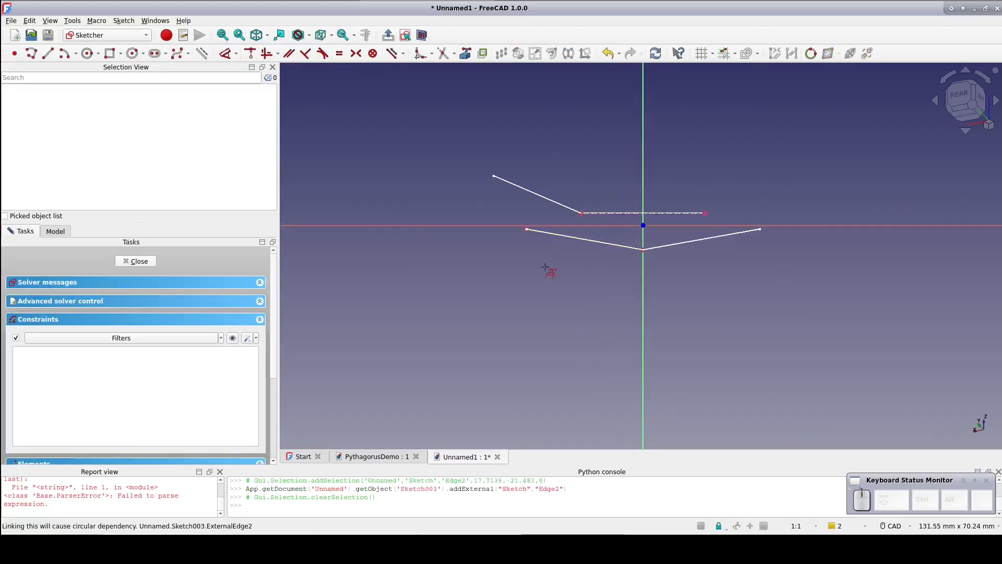
click(32, 54)
click(582, 213)
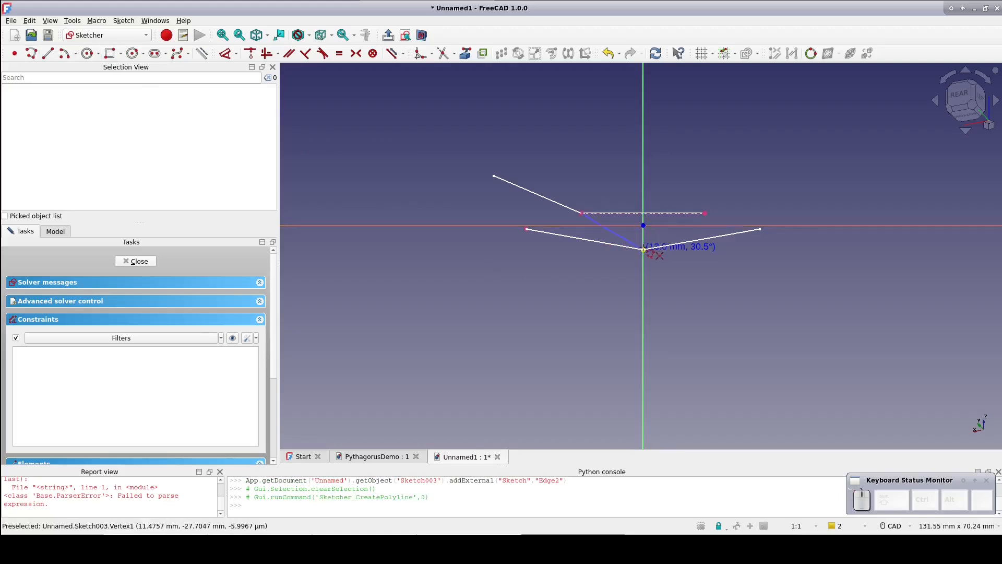
click(644, 250)
click(705, 215)
click(582, 213)
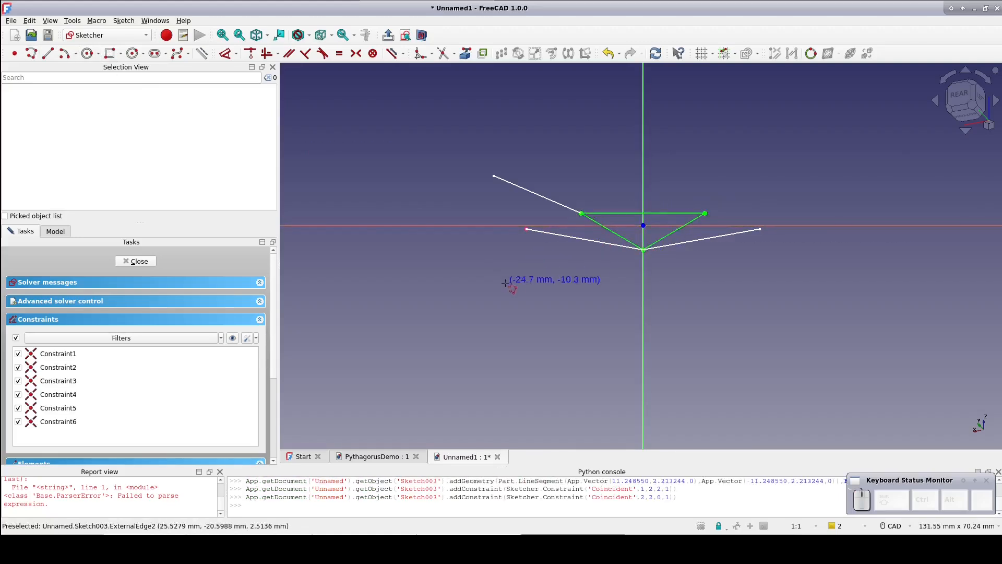
click(136, 262)
Show Sketch002 again and extrude Sketch002 and Sketch003 10 mm along their normals
click(71, 305)
key(space)
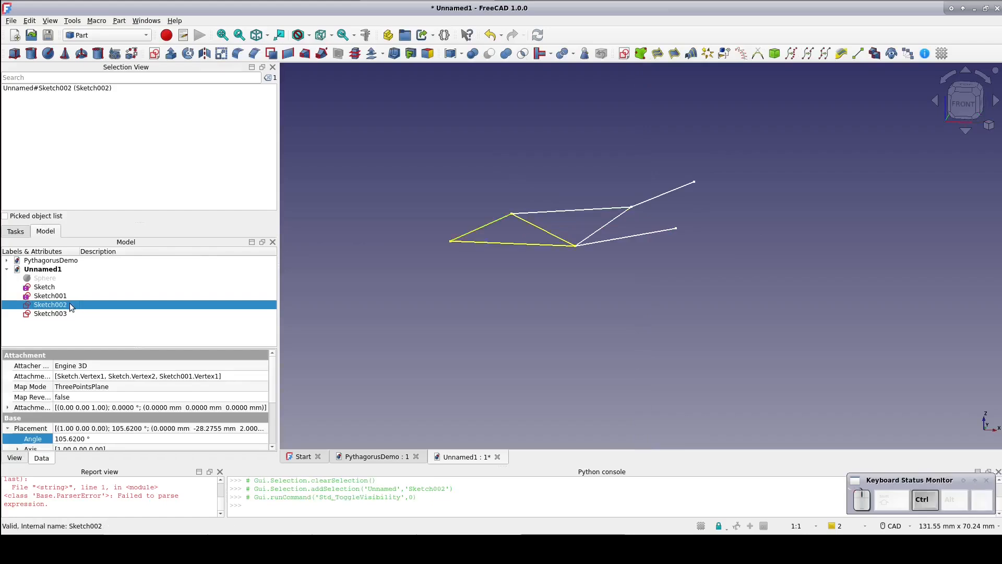
ctrl+click(67, 314)
click(170, 54)
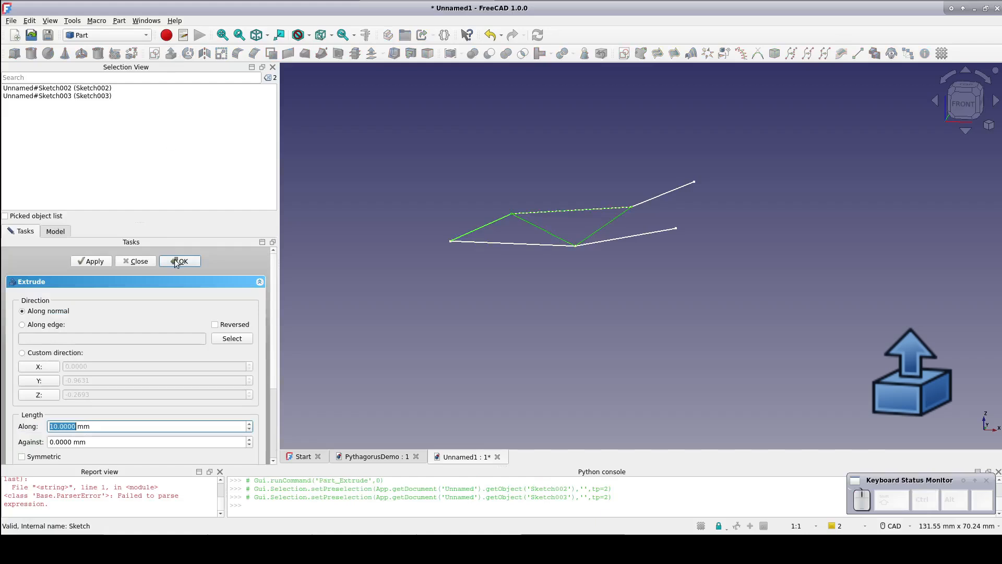
click(176, 261)
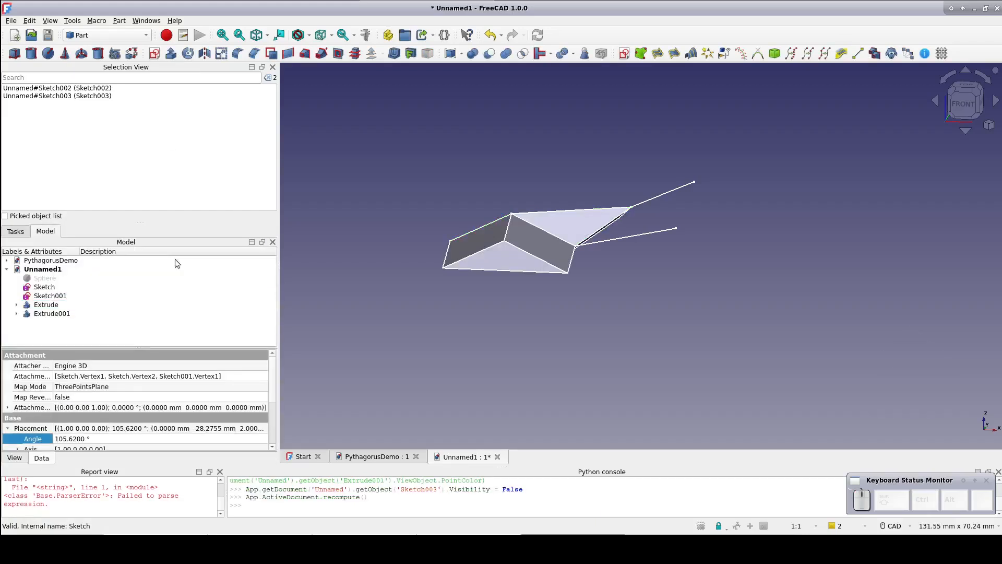
Set Extrude001's Reversed property to true to flip its extrusion direction, and clear the selection
mouse_move(432, 328)
middle_down()
mouse_move(459, 329)
mouse_move(478, 360)
middle_up()
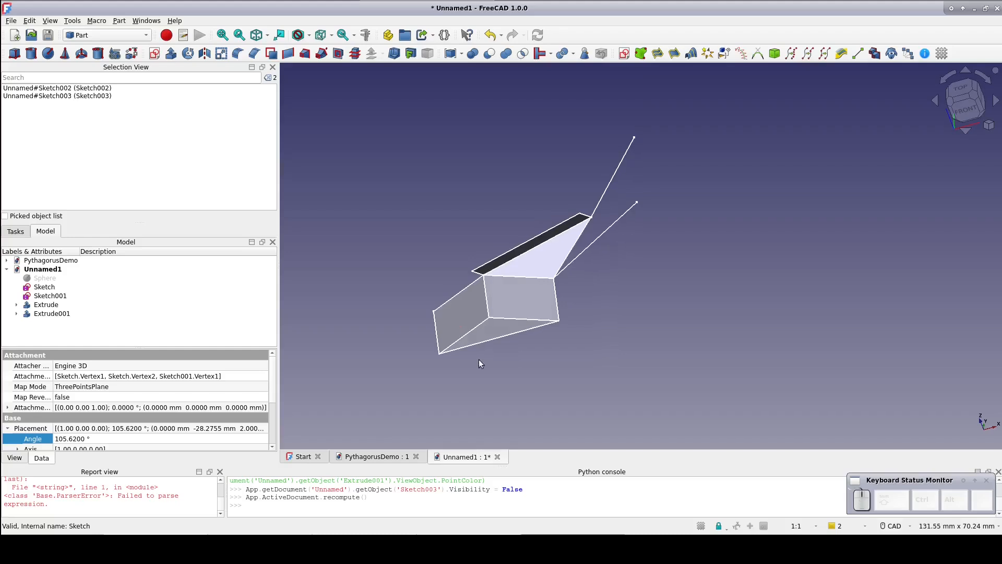
click(533, 264)
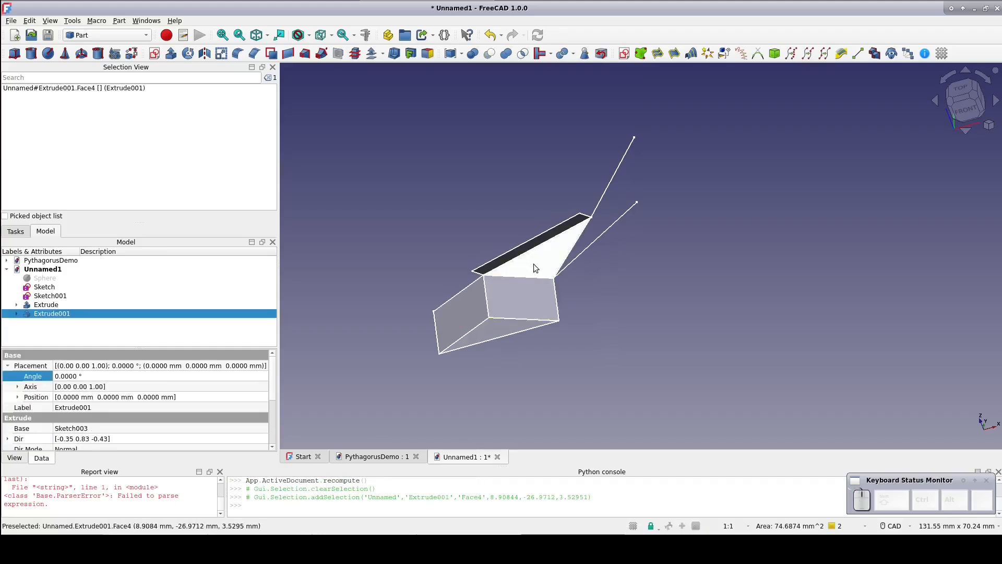
scroll(175, 401, down, 3)
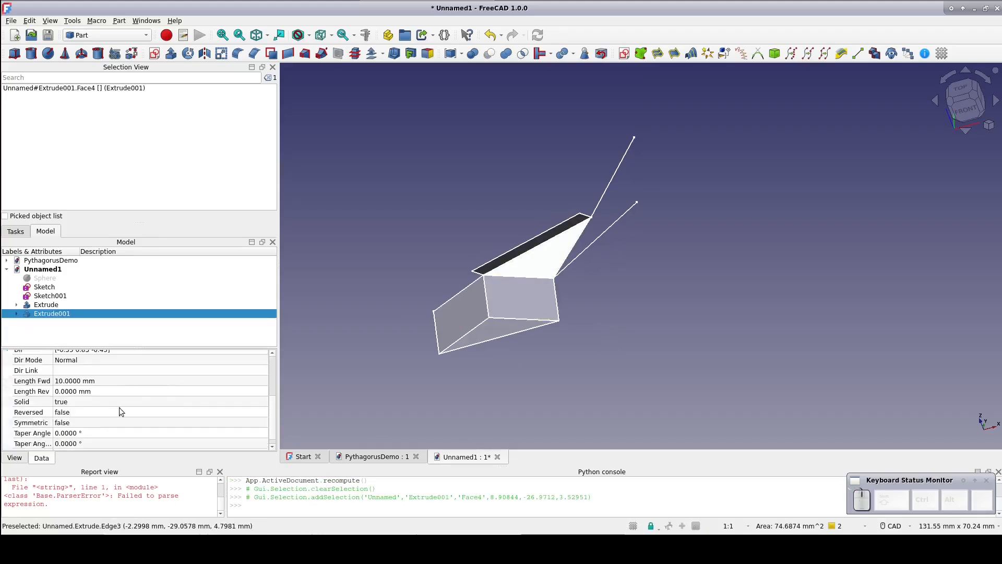
click(102, 408)
click(101, 424)
click(319, 378)
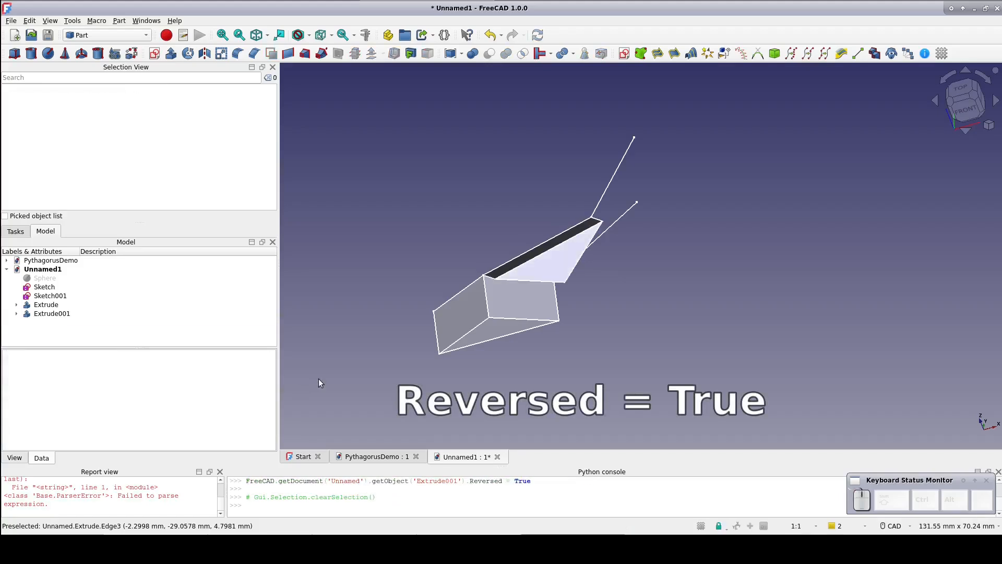
Combine Sketch, Sketch001, Extrude and Extrude001 into one compound
middle_drag(516, 380, 489, 332)
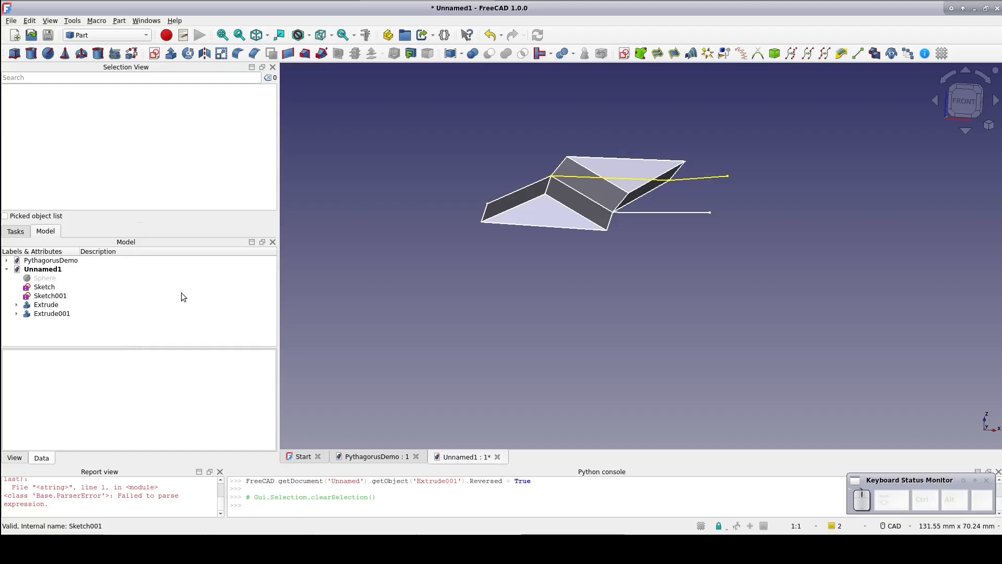
click(46, 288)
shift+click(50, 313)
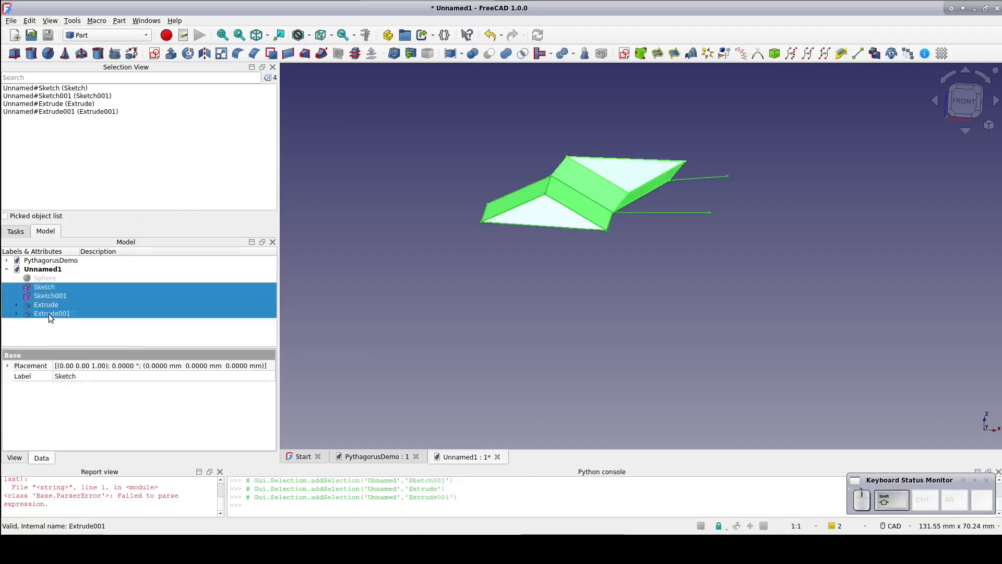
click(451, 53)
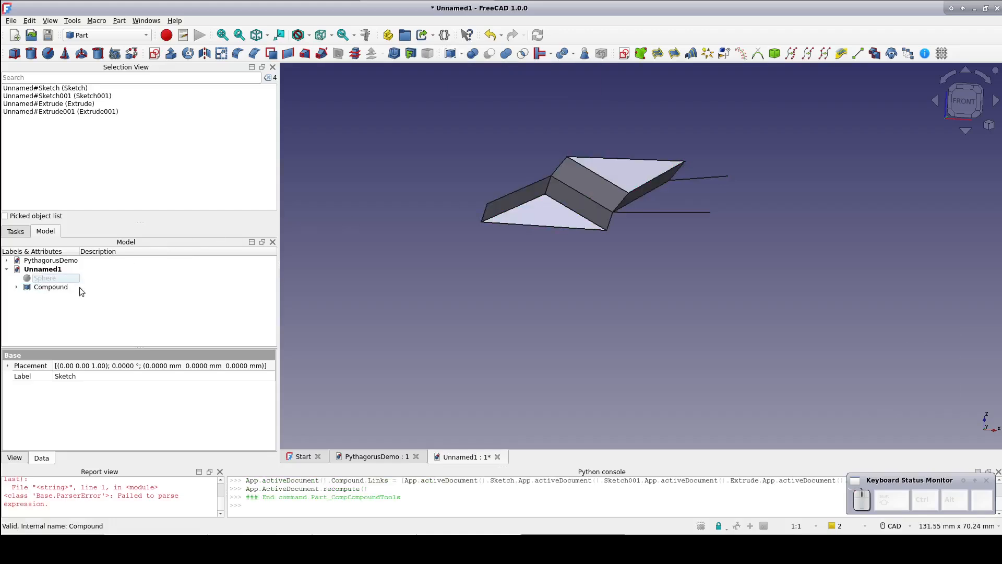
Duplicate Compound with its dependent sketches and extrusions, leaving the Sphere out of the copy
click(60, 288)
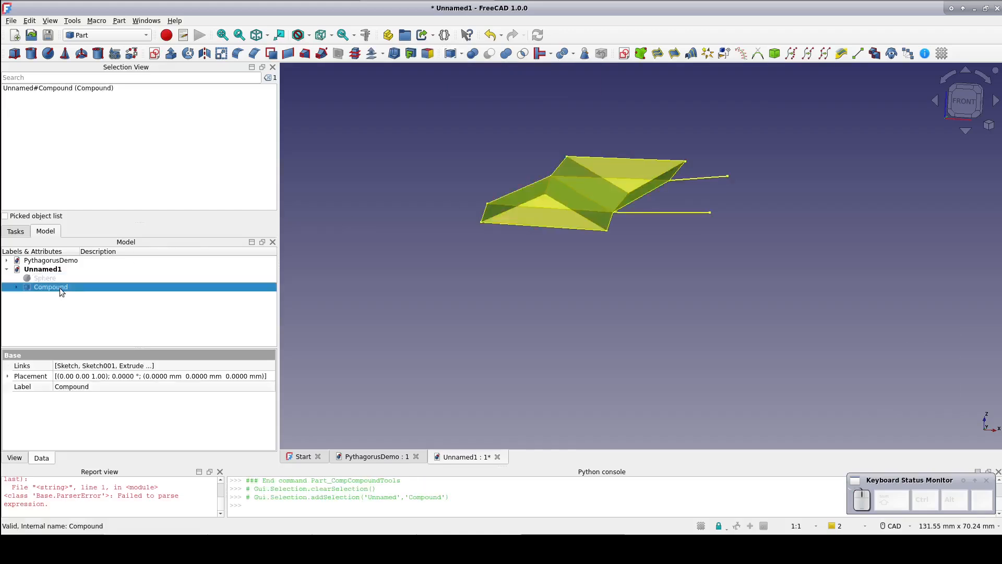
click(29, 20)
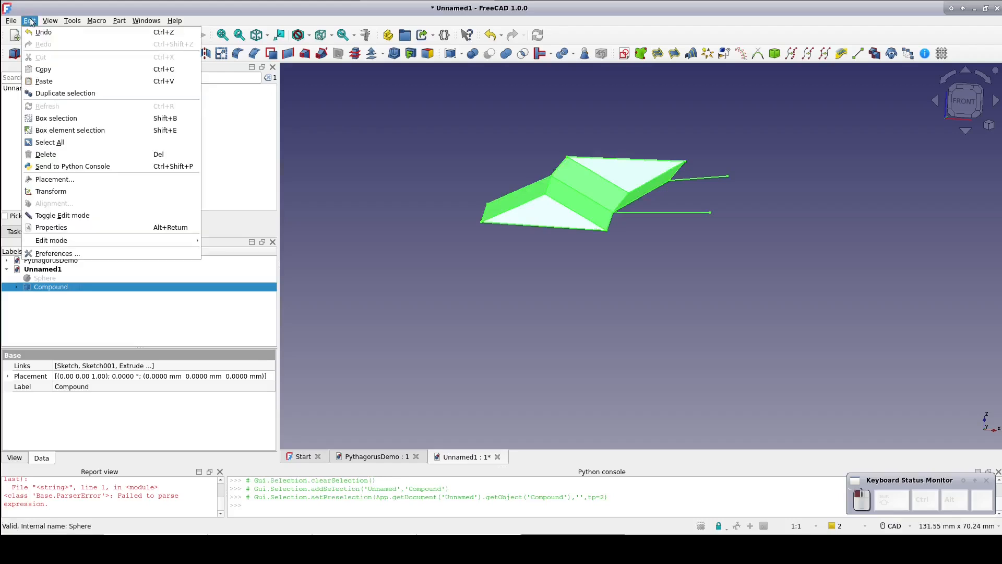
click(48, 97)
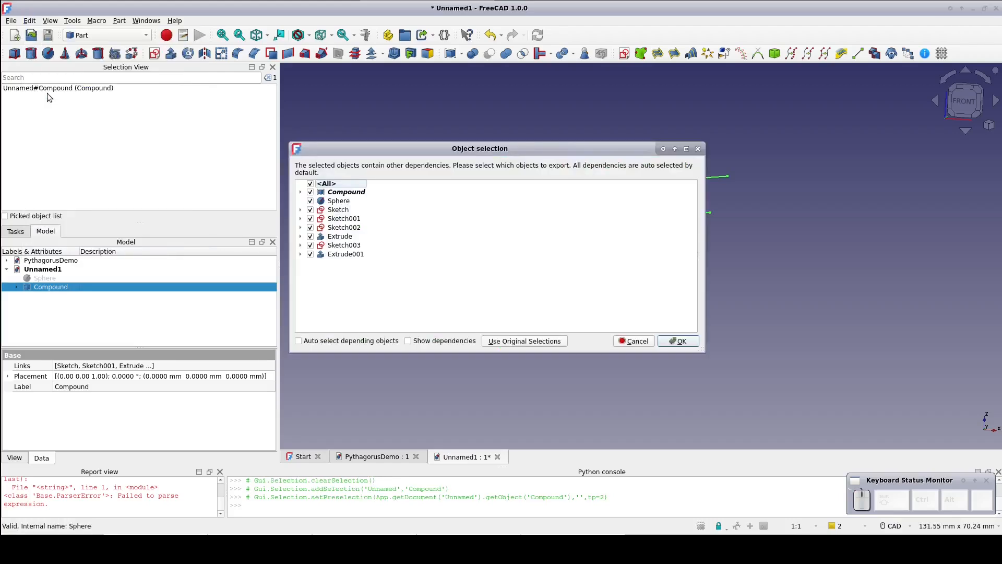
click(311, 201)
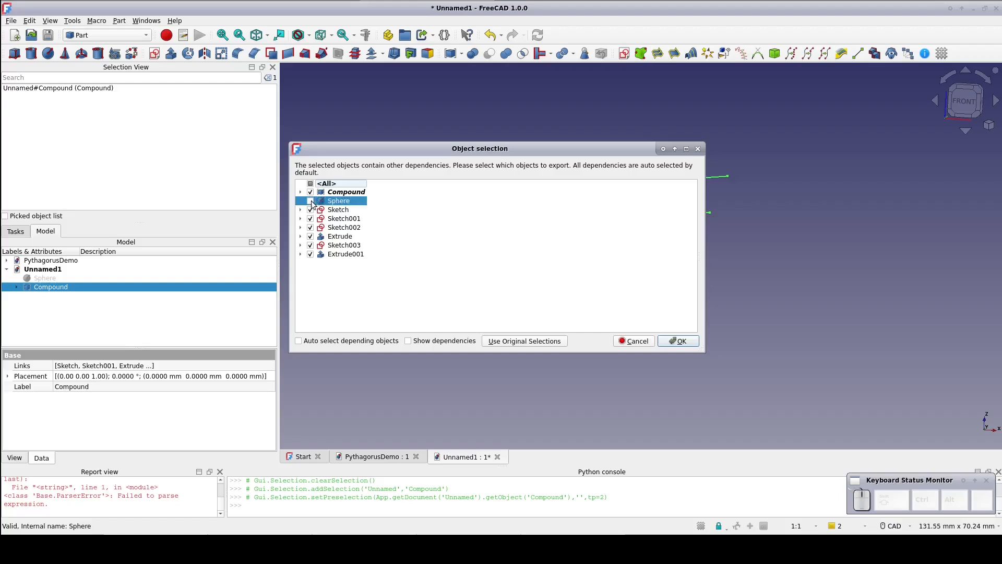
click(681, 343)
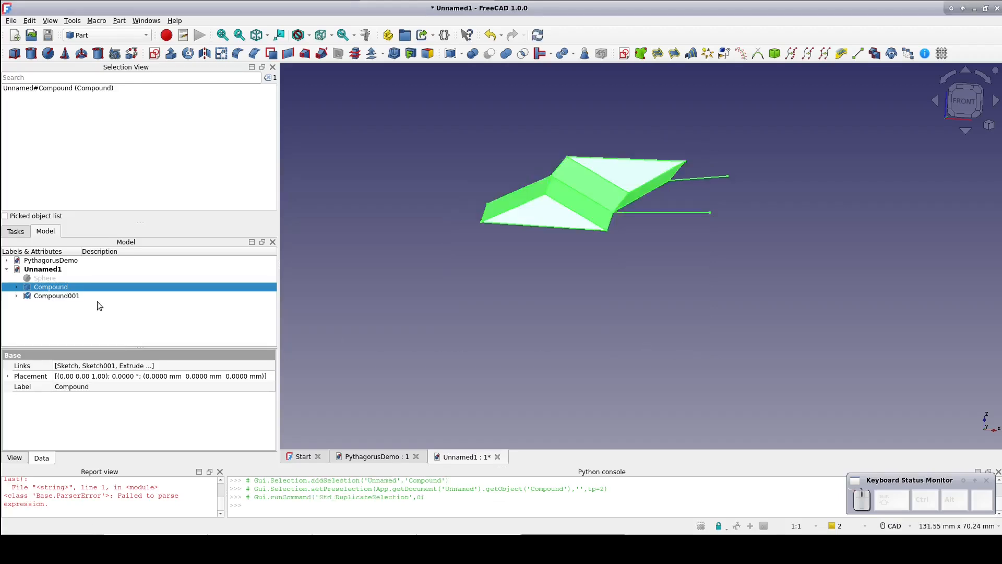
Set the placement z position of Sketch004 in Compound001 to 12 mm and clear the selection
click(16, 296)
click(52, 306)
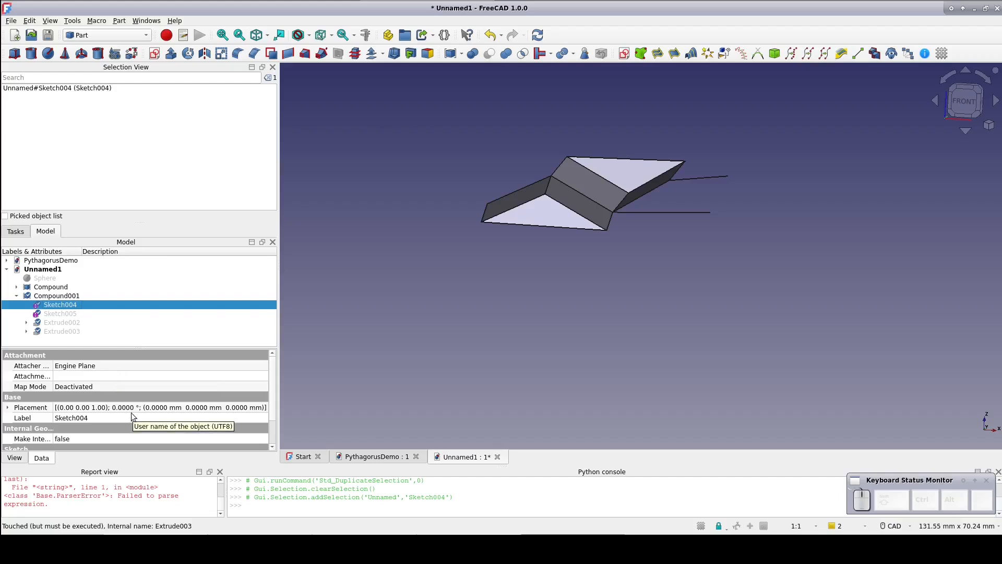
click(77, 313)
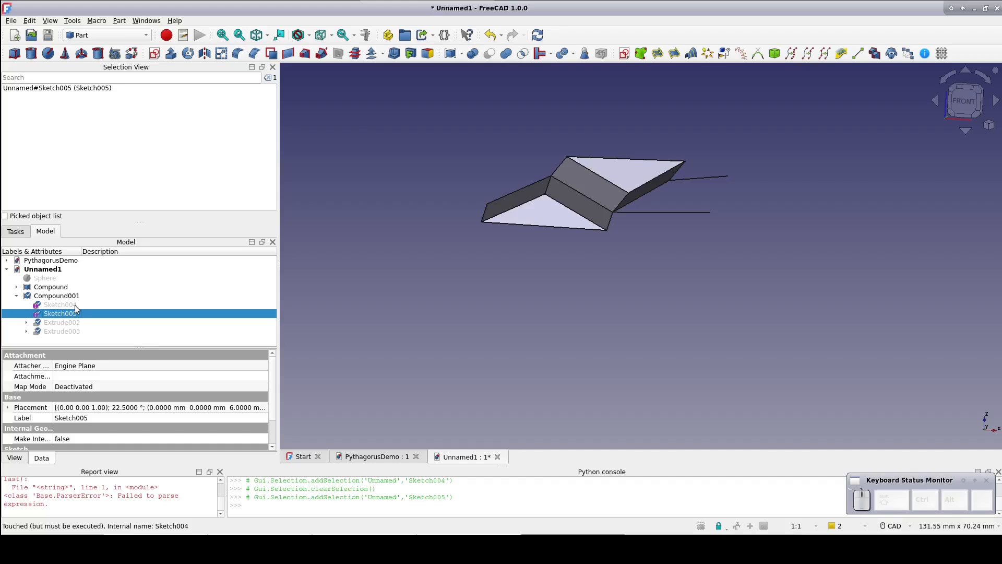
click(74, 305)
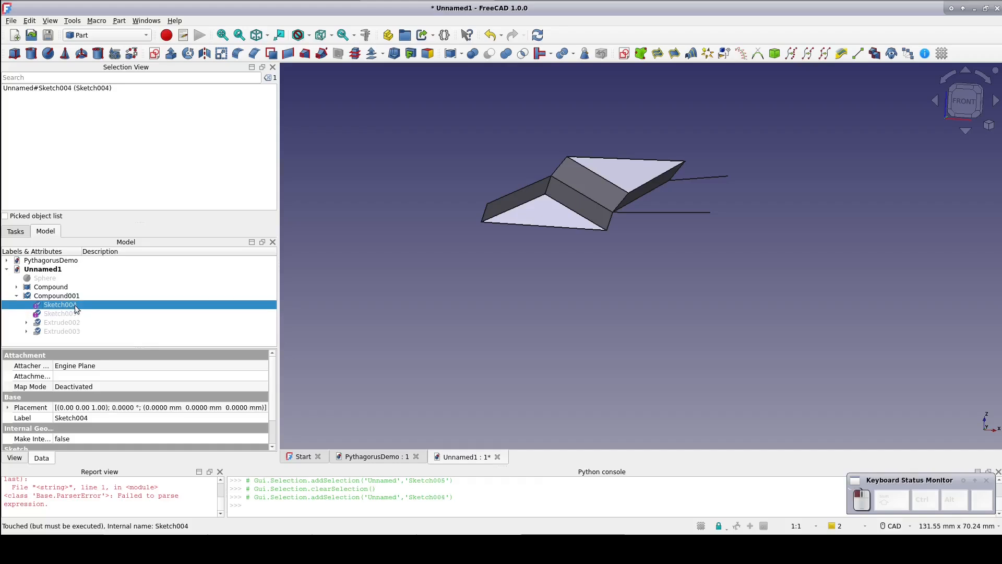
click(7, 407)
scroll(146, 424, down, 1)
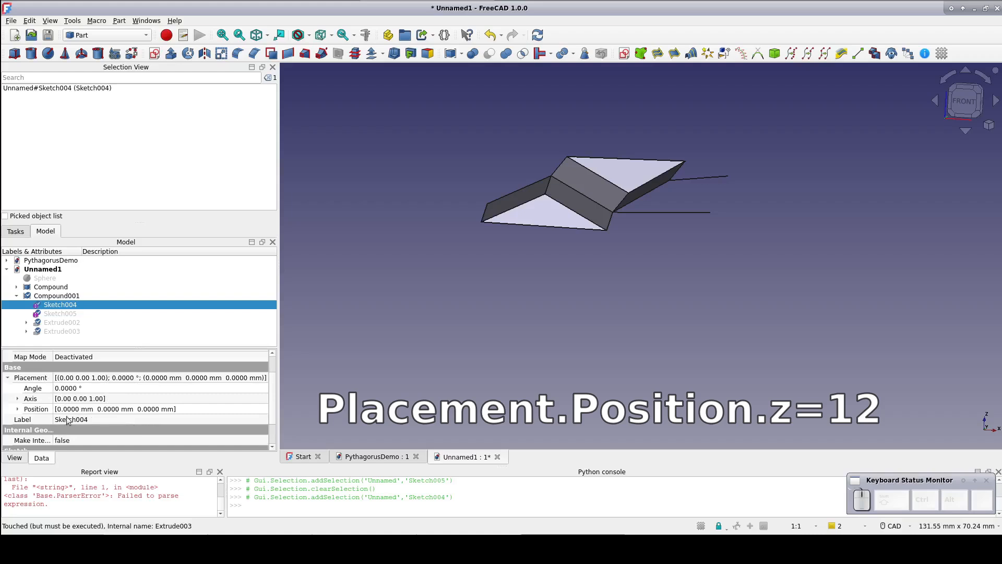
click(18, 410)
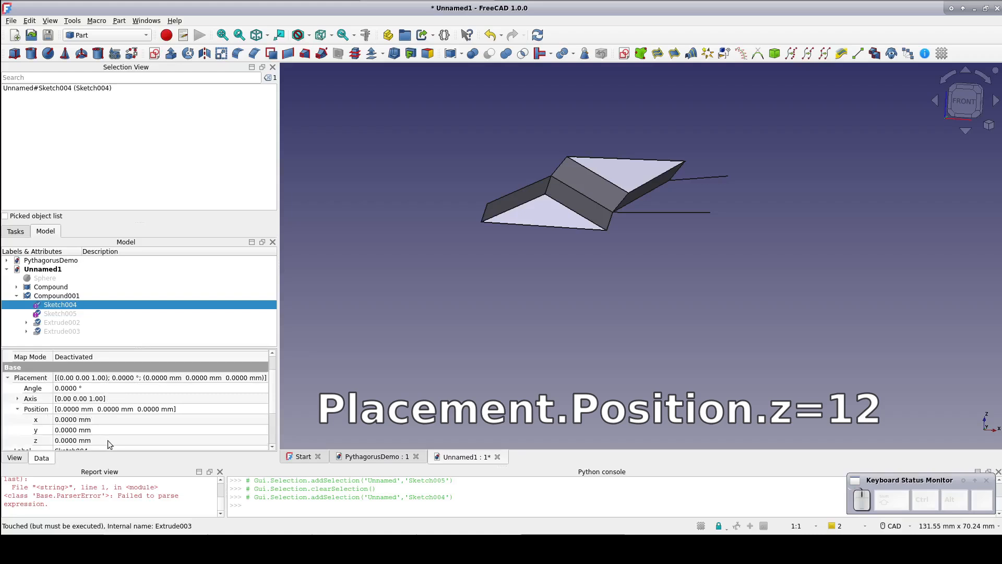
click(110, 440)
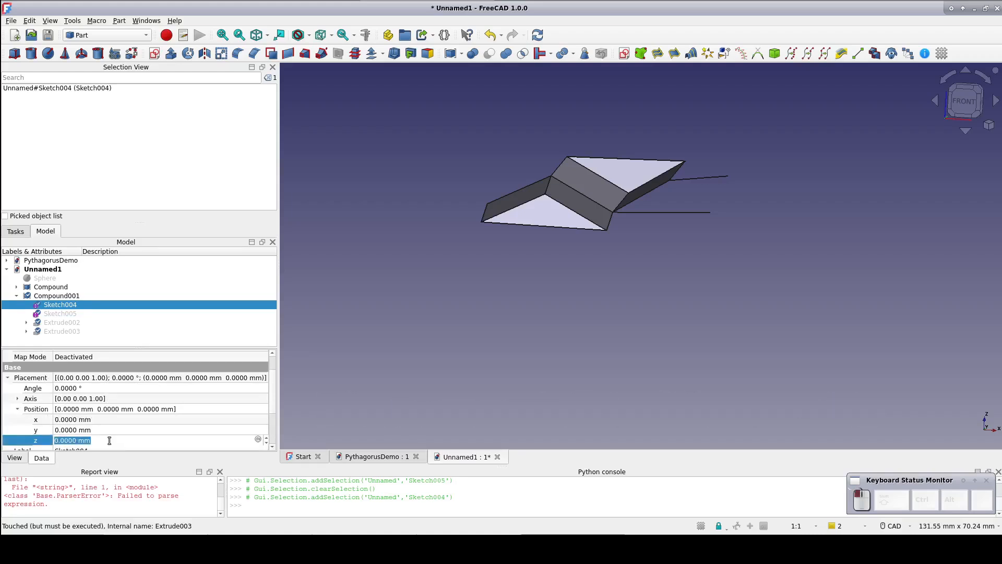
text(12)
key(Return)
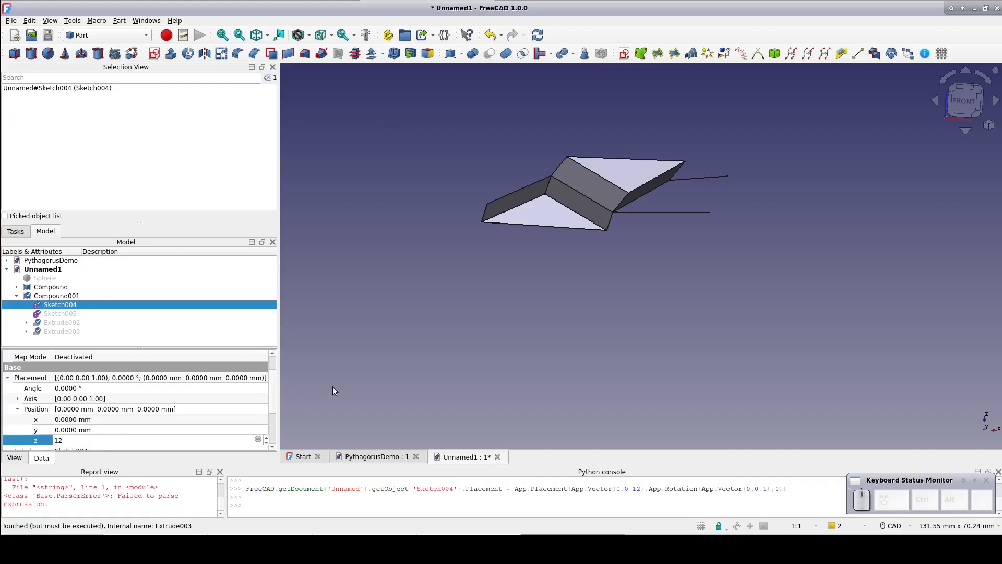
click(333, 387)
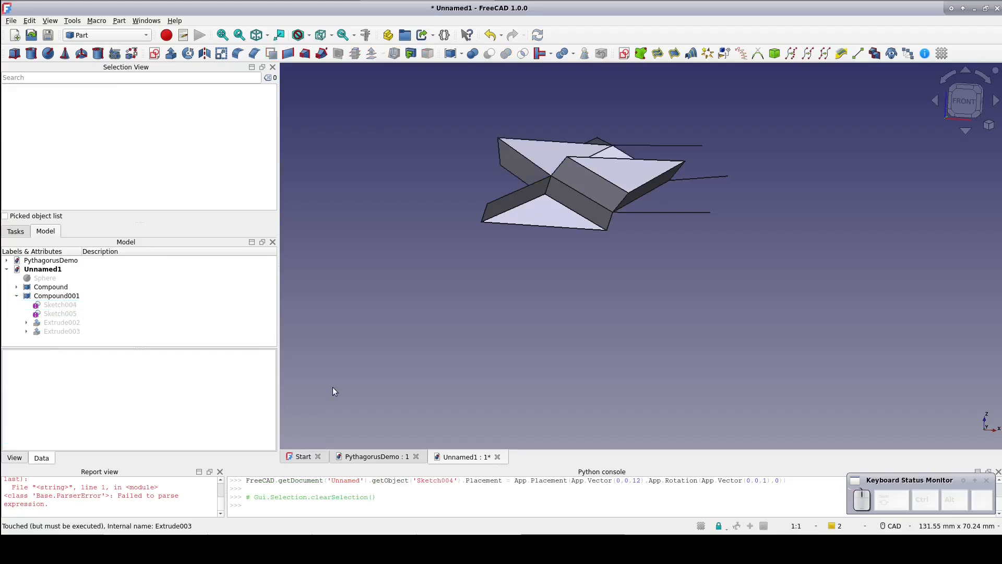
Flip both extrusions in Compound001 by setting Reversed to true for Extrude002 and false for Extrude003
click(965, 101)
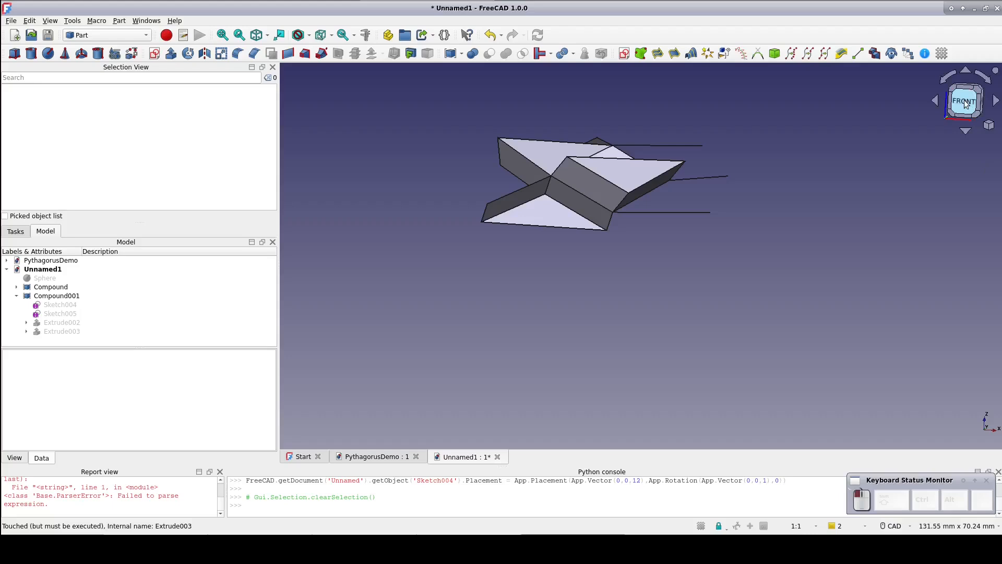
middle_drag(836, 178, 835, 290)
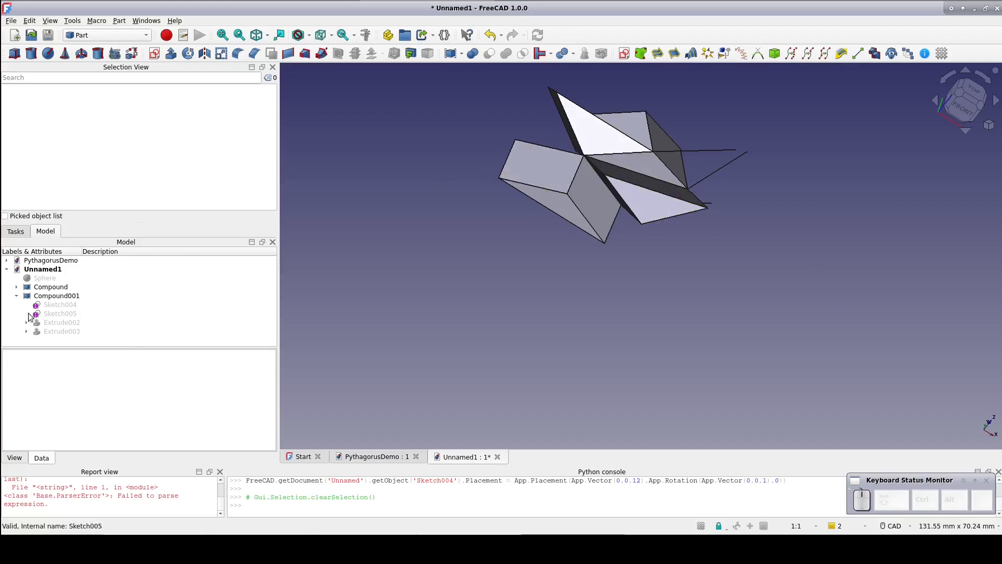
click(54, 323)
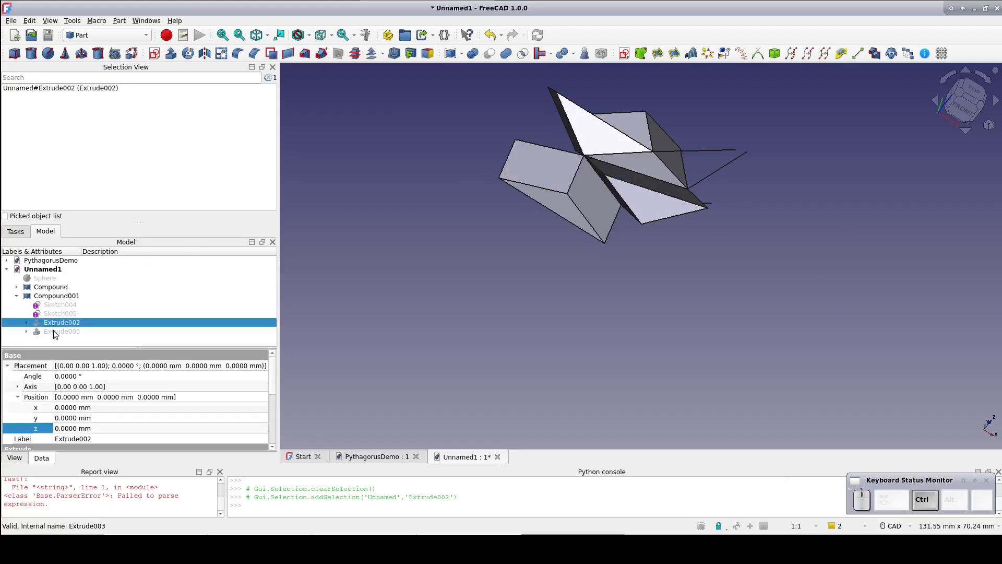
scroll(89, 373, down, 5)
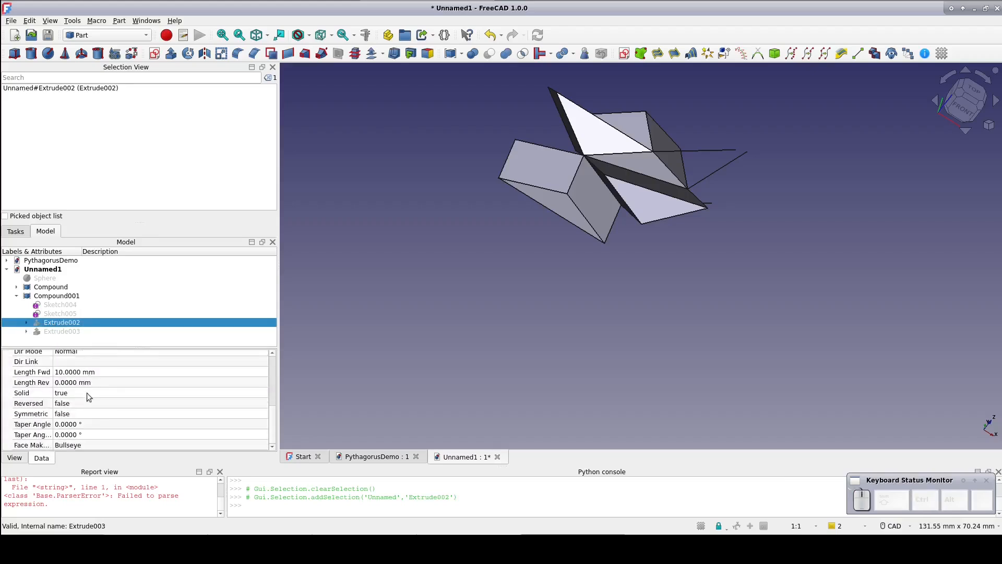
click(86, 401)
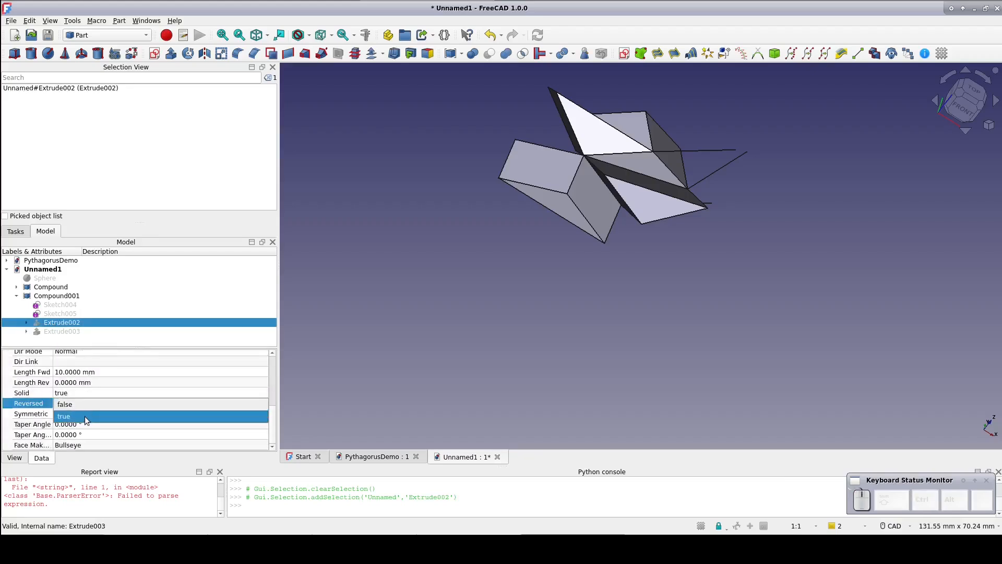
click(84, 415)
click(70, 332)
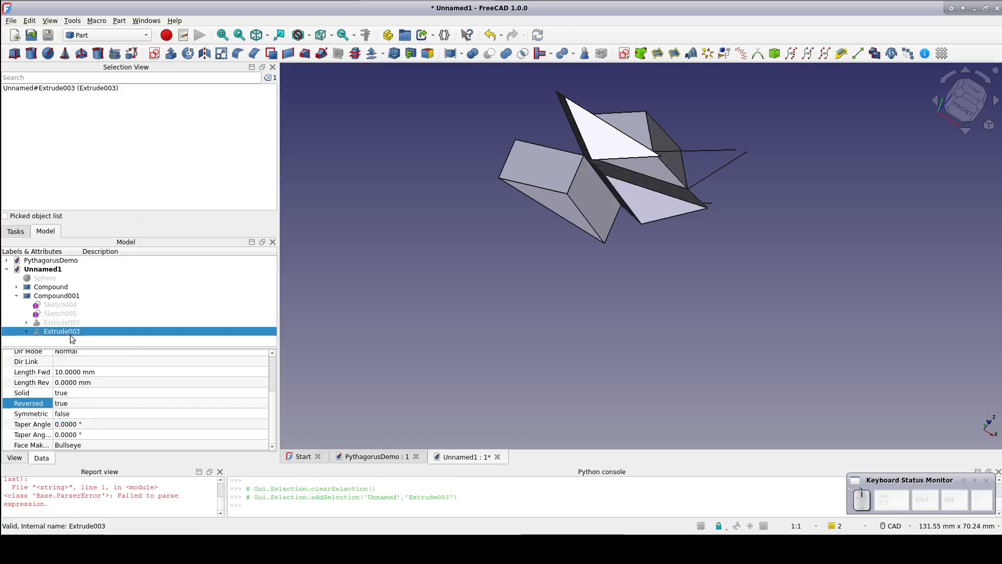
click(90, 402)
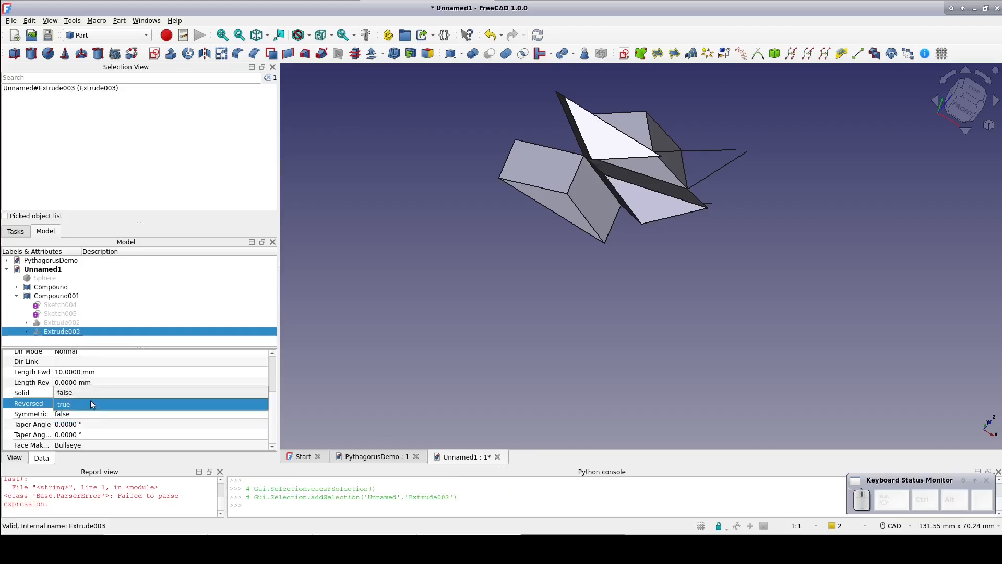
click(90, 392)
click(410, 330)
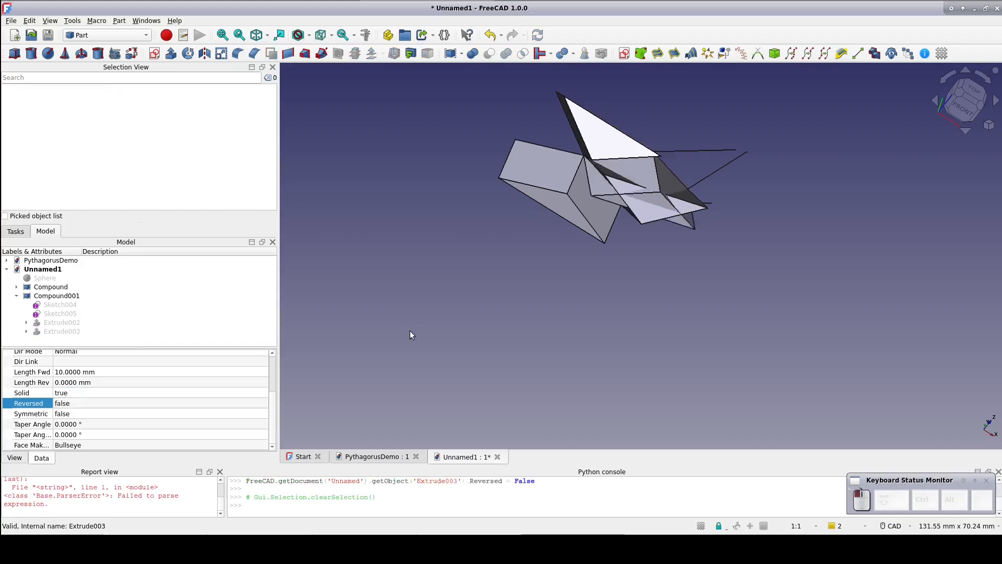
Duplicate Compound001 with its dependent sketches and extrusions, excluding the Sphere from the copied objects
middle_drag(480, 314, 505, 275)
click(963, 105)
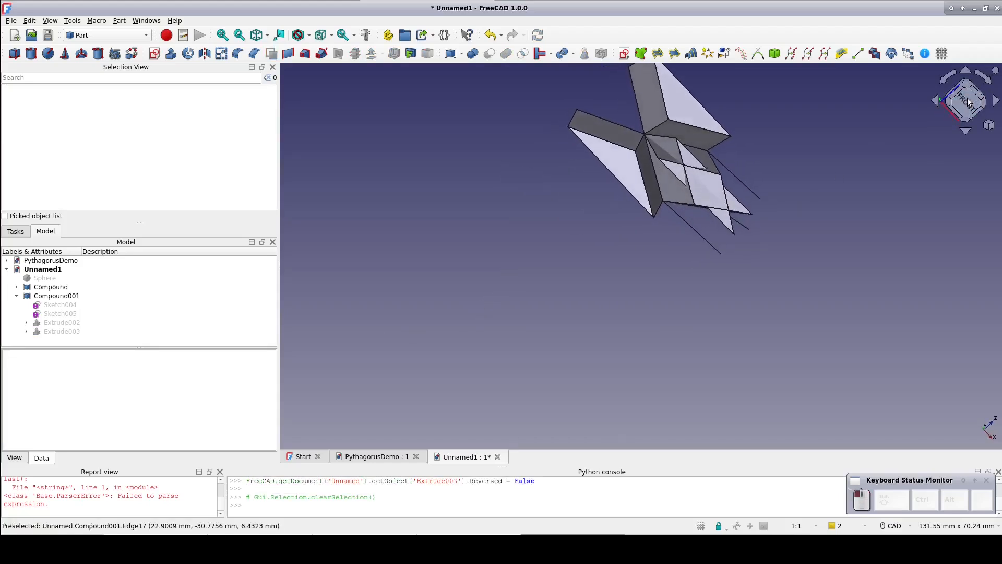
click(948, 78)
middle_drag(791, 146, 790, 150)
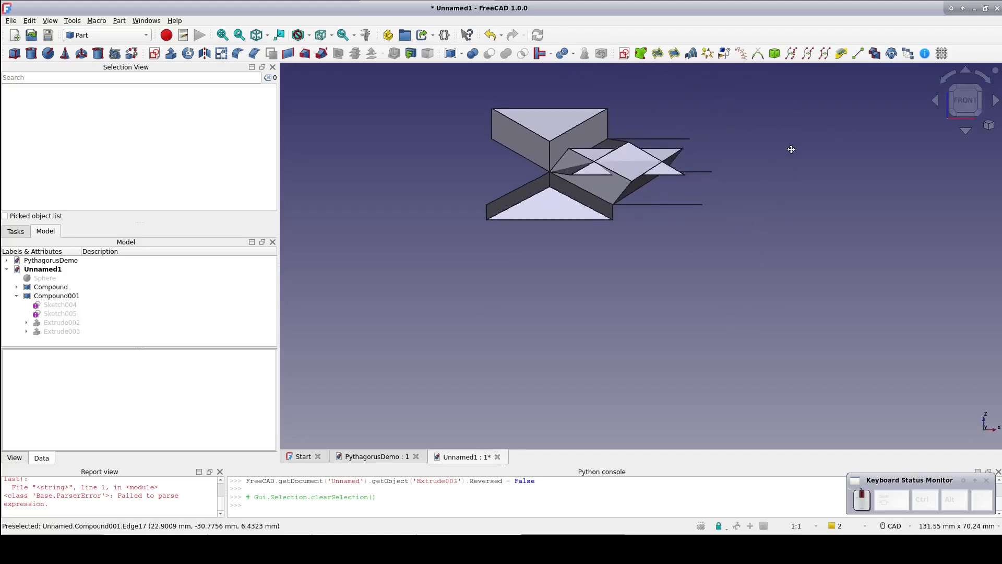
middle_drag(790, 150, 791, 189)
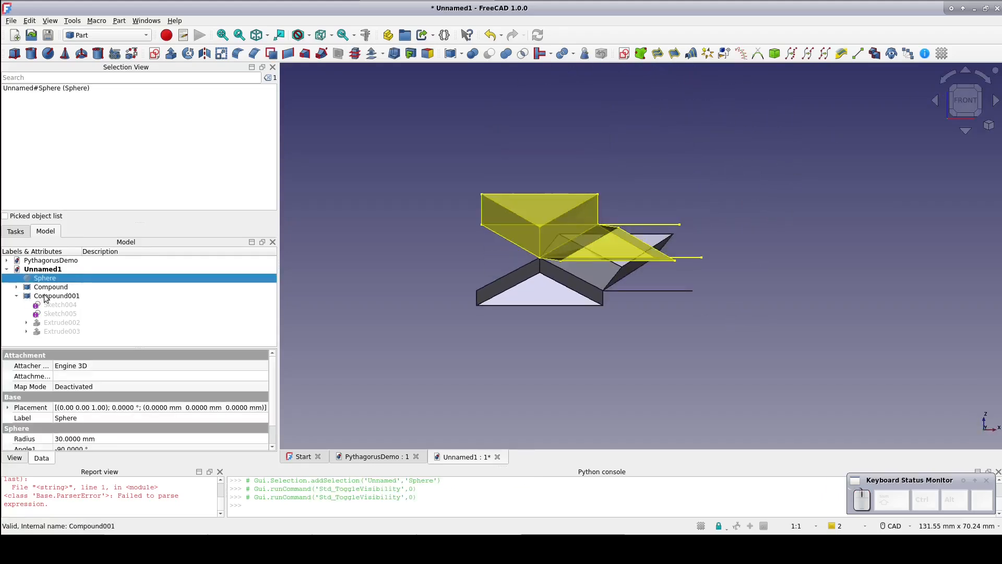
click(46, 298)
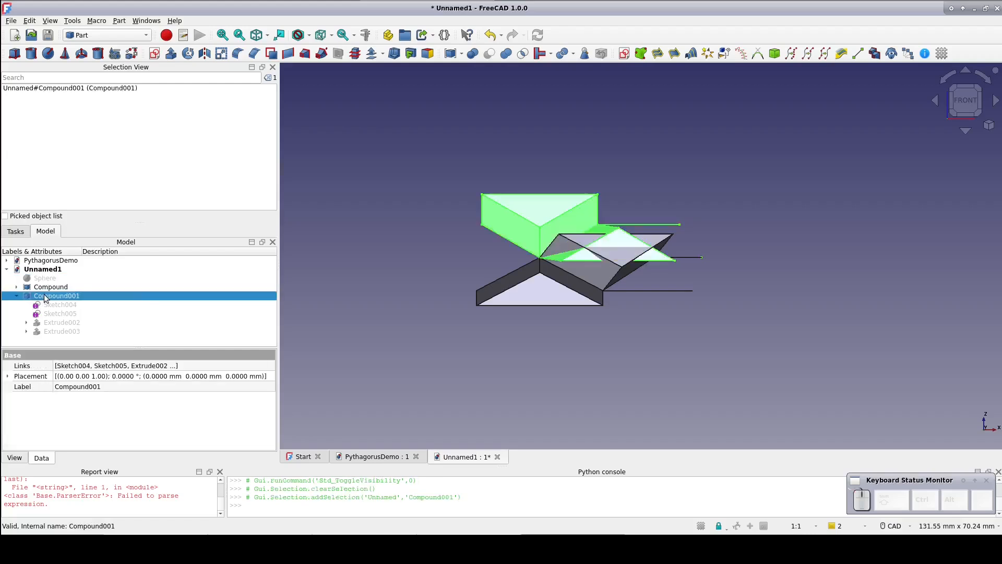
click(30, 21)
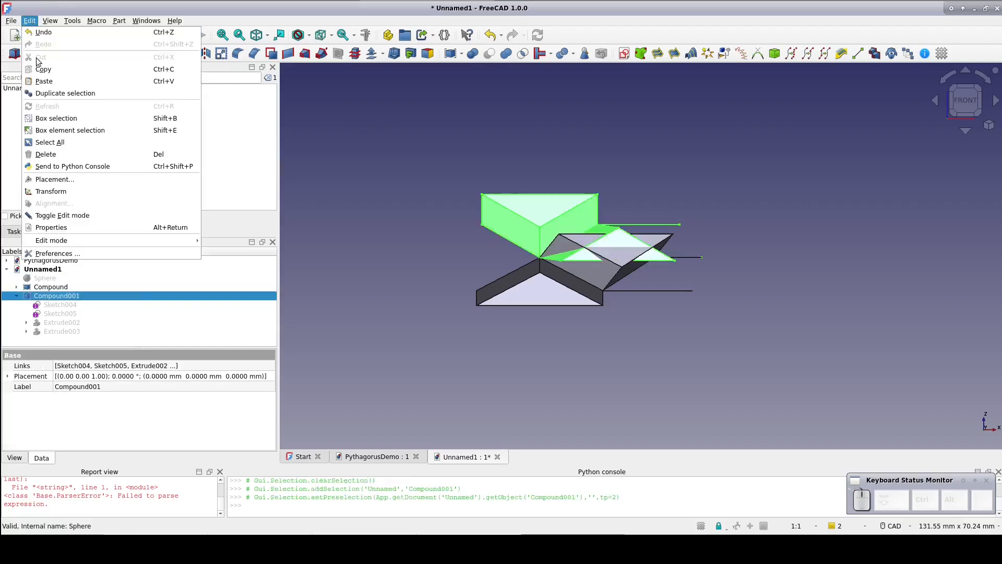
click(84, 92)
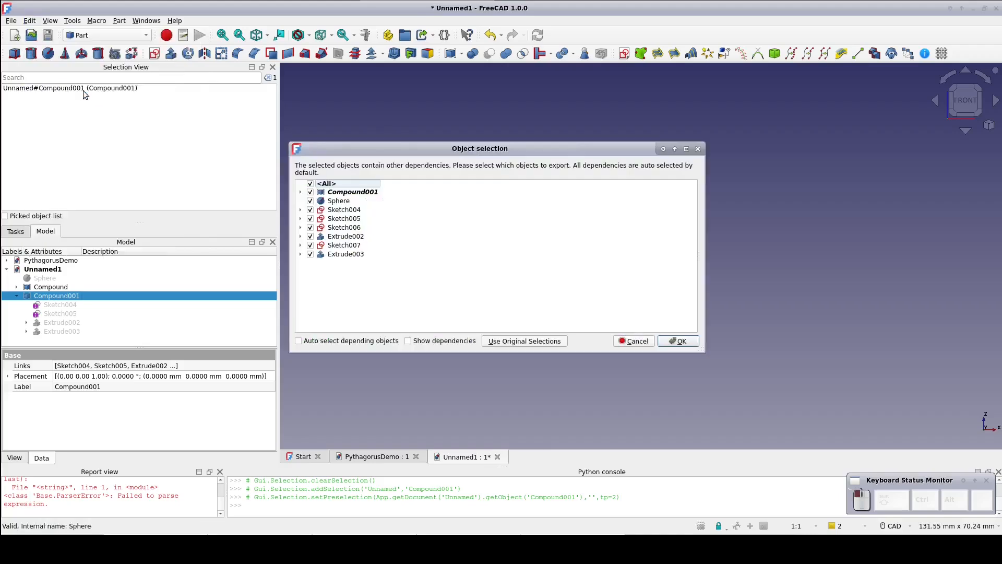
click(310, 201)
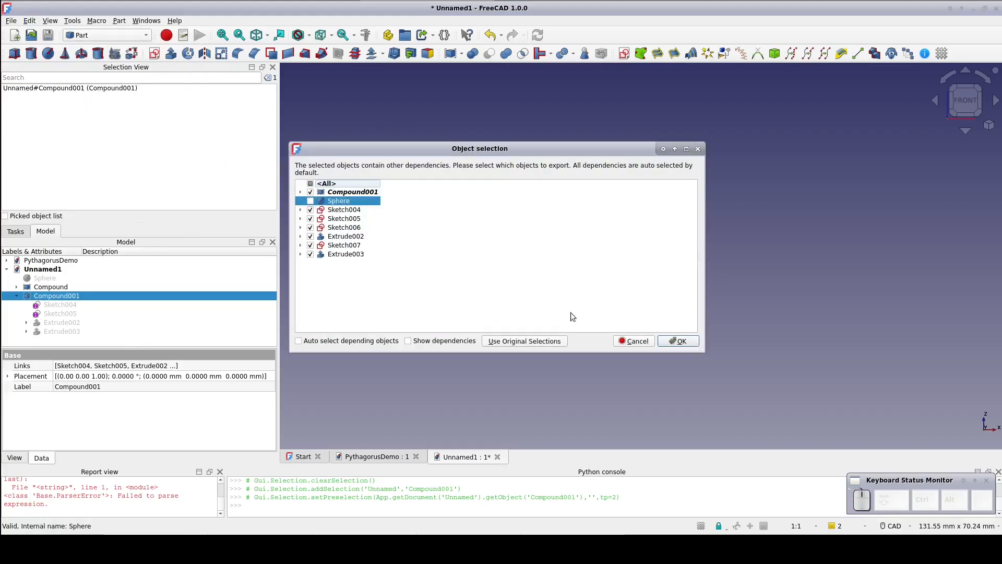
click(677, 342)
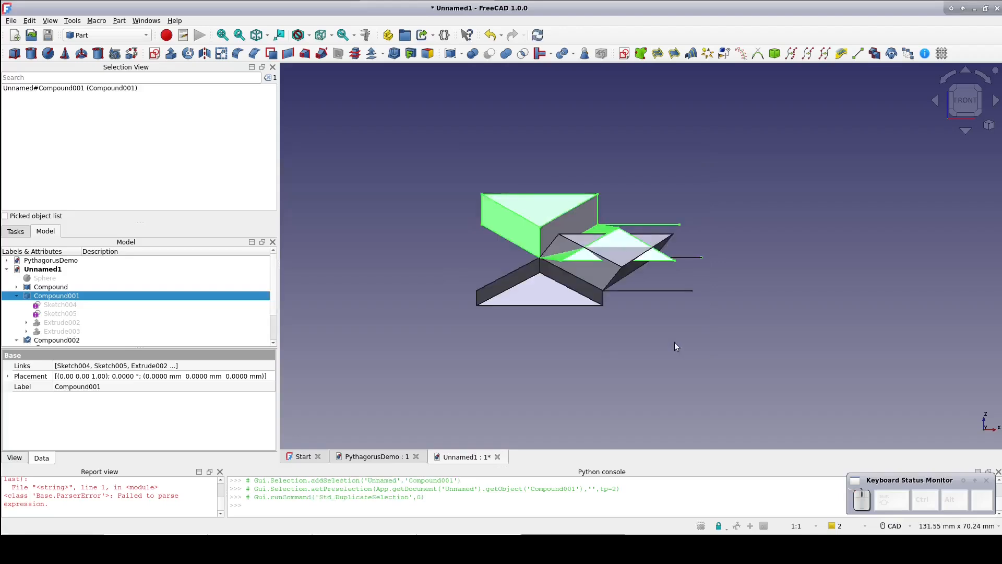
Set the placement z position of Sketch009 in Compound002 to 18 mm
click(81, 313)
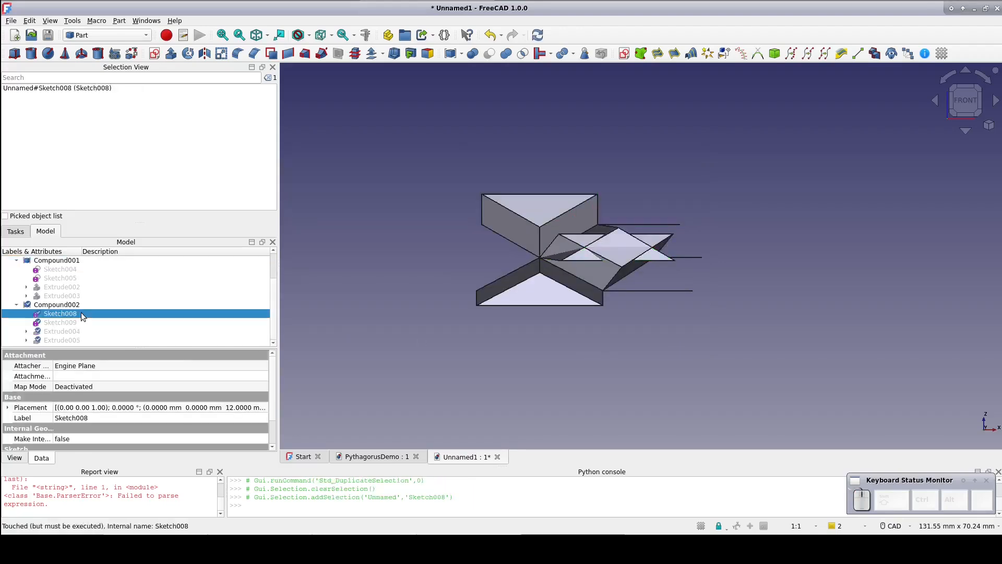
click(80, 322)
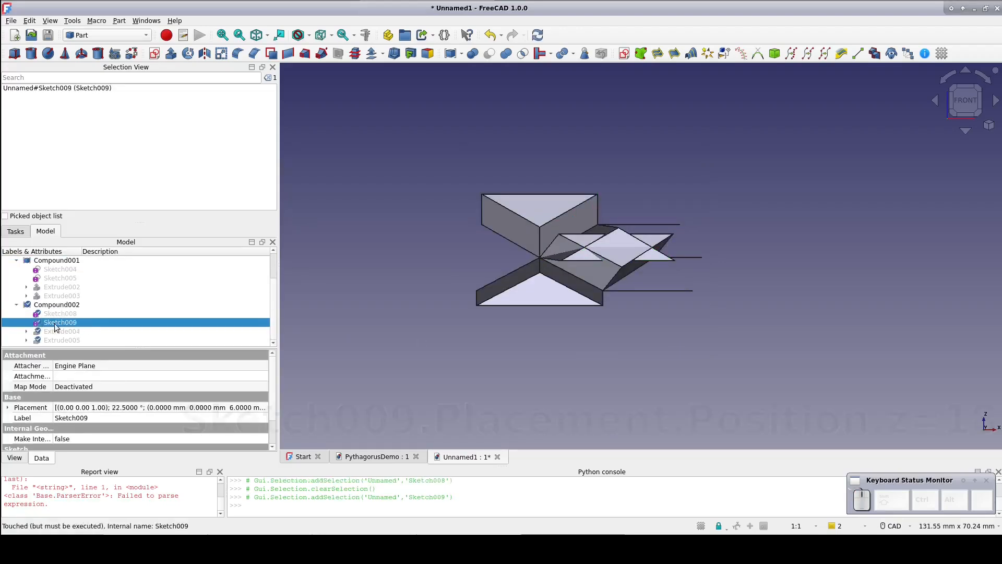
click(8, 408)
scroll(109, 421, down, 1)
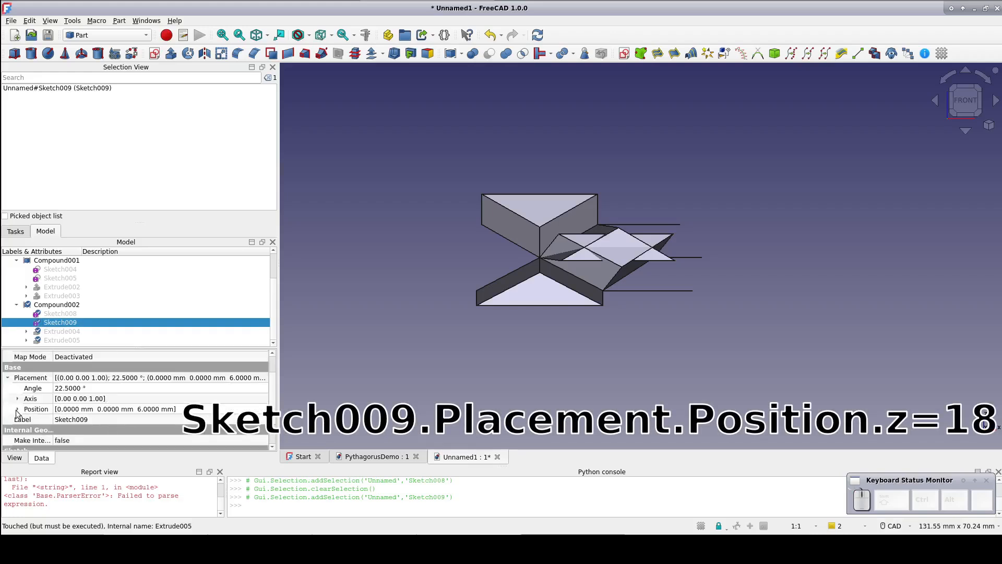
scroll(106, 417, down, 1)
click(108, 407)
click(108, 408)
text(18)
click(328, 371)
Flip both extrusions in Compound002 by setting Reversed to false for Extrude004 and true for Extrude005
middle_drag(336, 309, 360, 334)
click(61, 331)
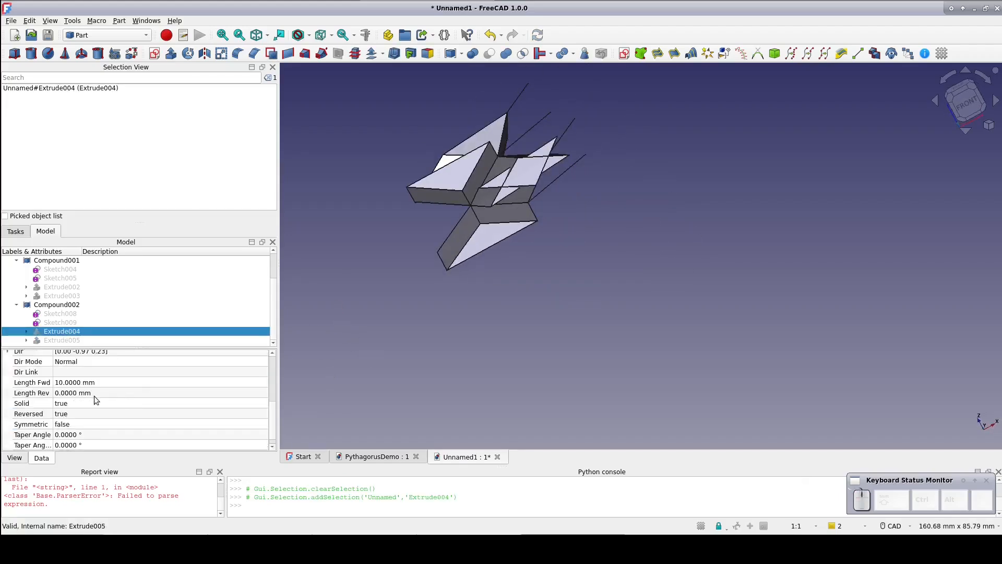
double_click(96, 410)
click(97, 404)
click(73, 342)
click(86, 402)
click(87, 402)
click(89, 413)
click(338, 339)
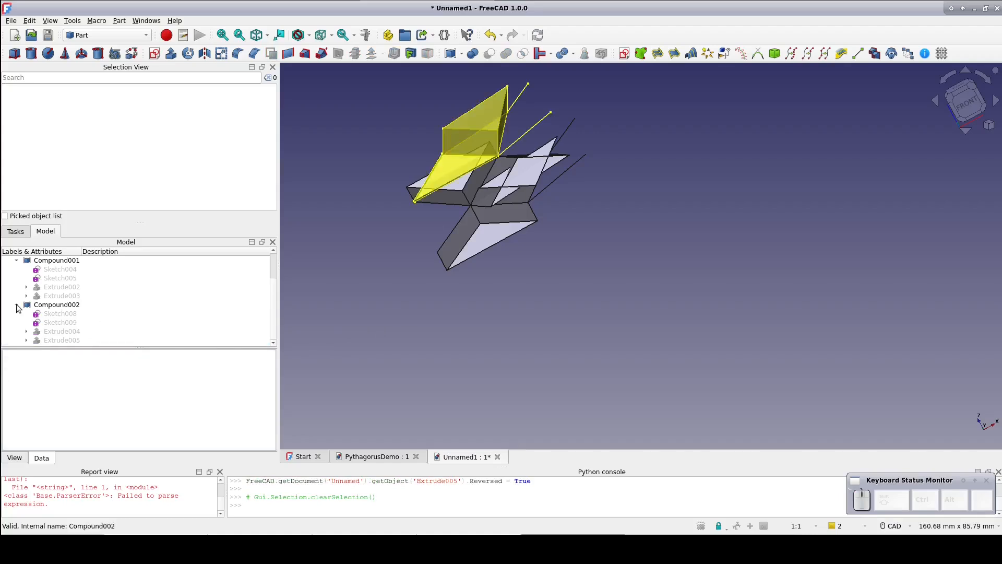
Duplicate Compound002 with its sketches and extrusions, and set the placement z position of Sketch012 in the copy to 24 mm
click(17, 260)
click(114, 302)
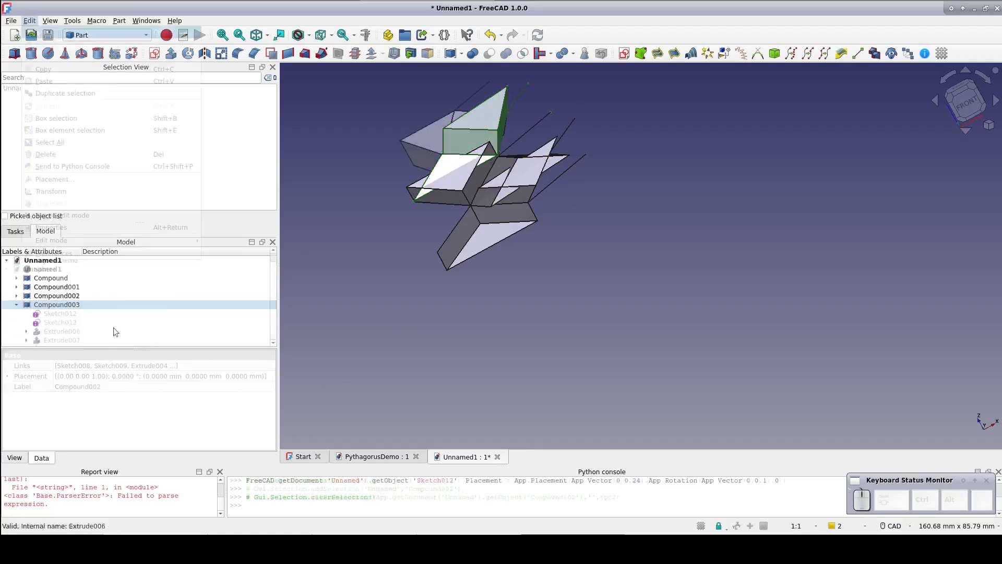
Flip both extrusions in Compound003 by setting Reversed to true for Extrude006 and false for Extrude007
click(114, 329)
double_click(104, 414)
click(83, 424)
click(96, 340)
double_click(95, 403)
click(97, 393)
middle_drag(712, 174, 673, 214)
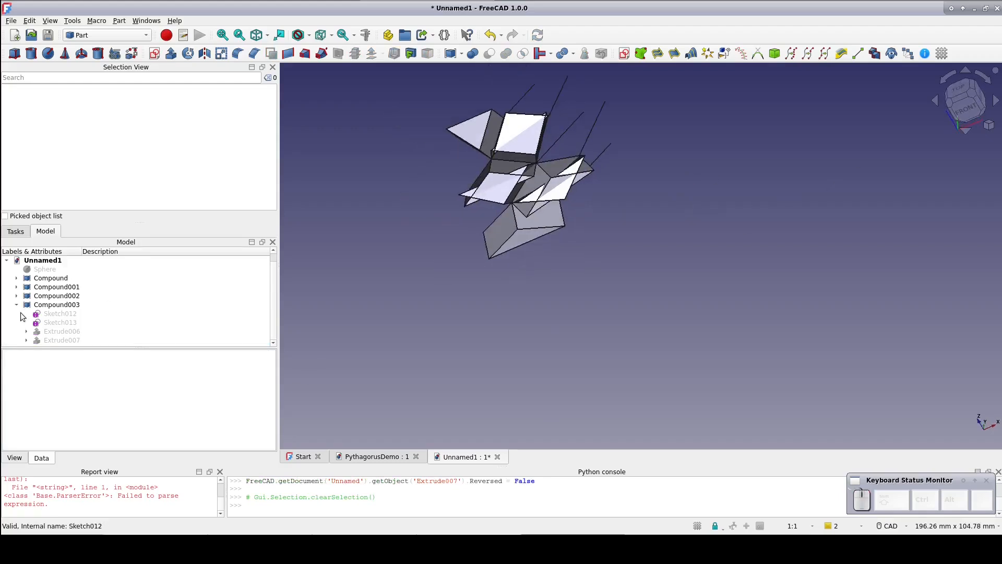
Duplicate Compound003 together with its dependent sketches and extrusions
click(57, 304)
click(30, 21)
click(65, 92)
click(637, 339)
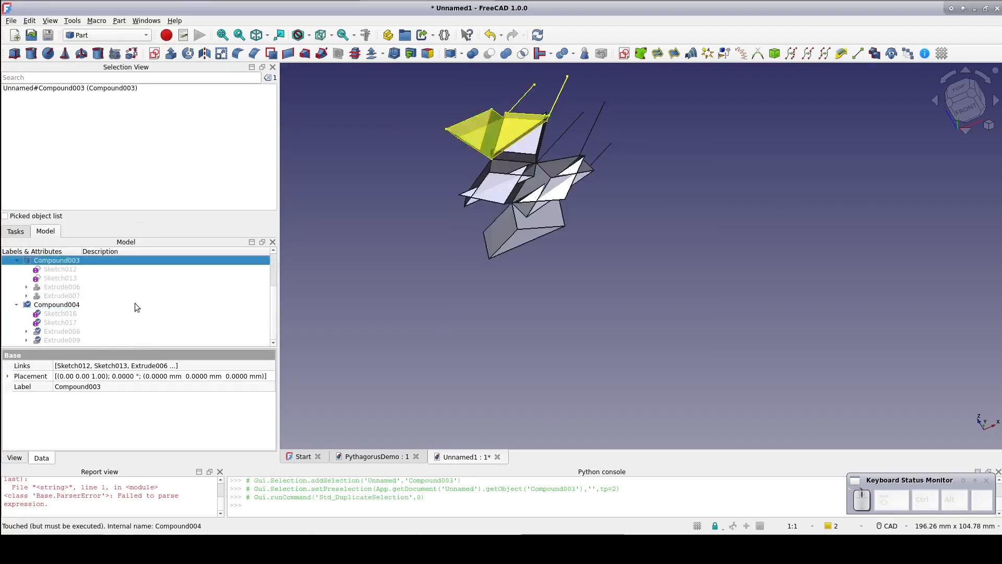
Set the placement z position of Sketch017 in Compound004 to 29.5 mm
click(77, 314)
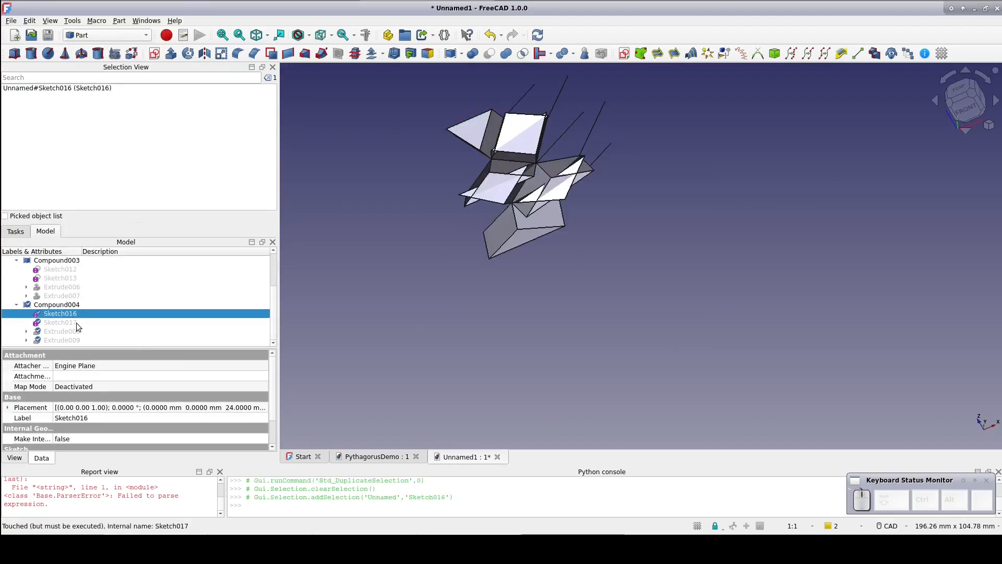
click(78, 324)
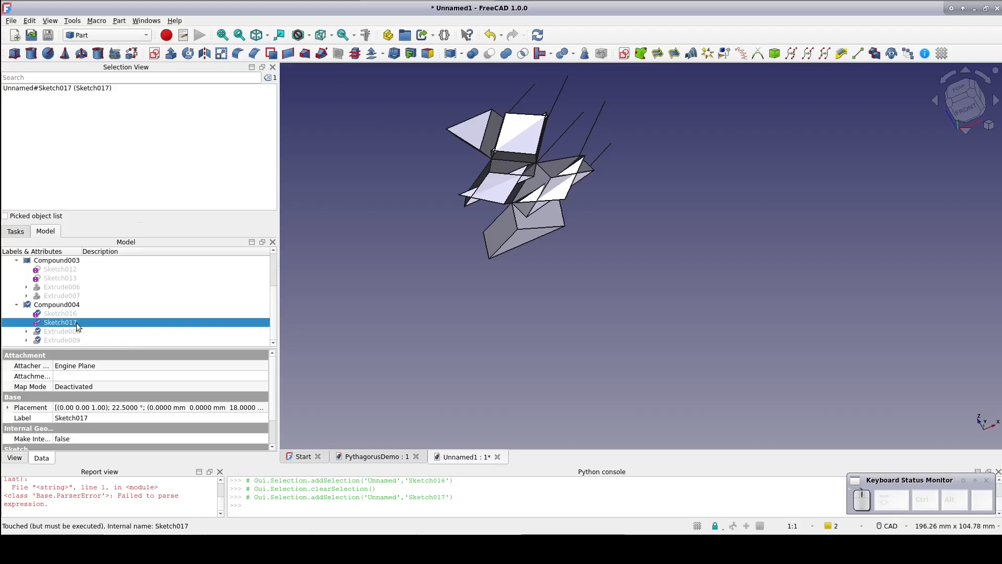
click(8, 407)
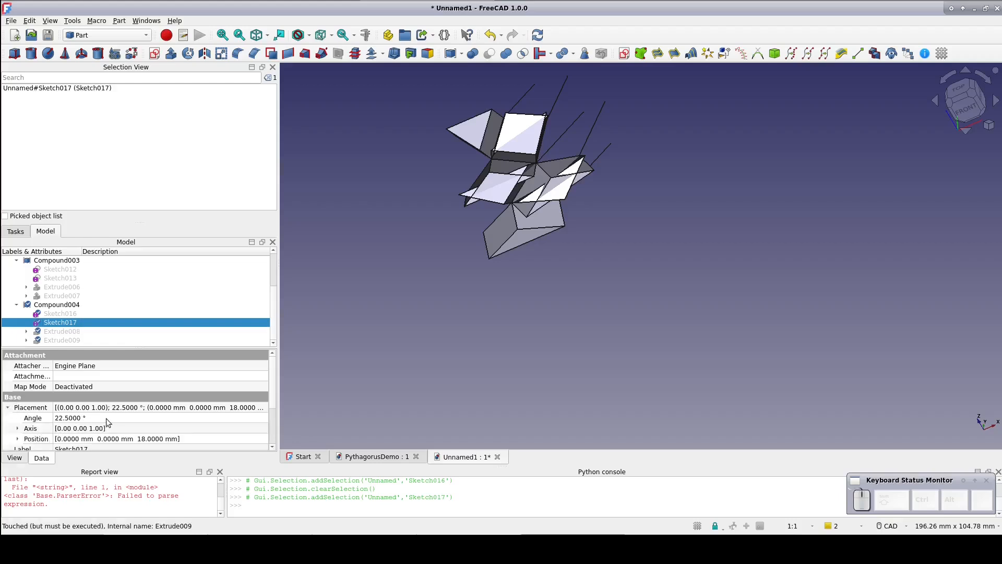
scroll(109, 418, down, 2)
scroll(111, 412, up, 1)
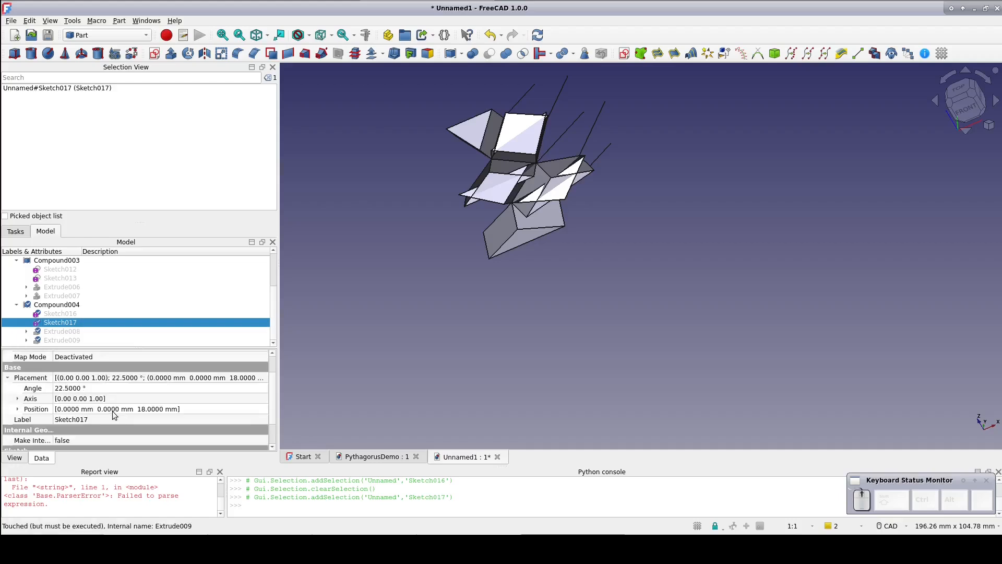
click(17, 409)
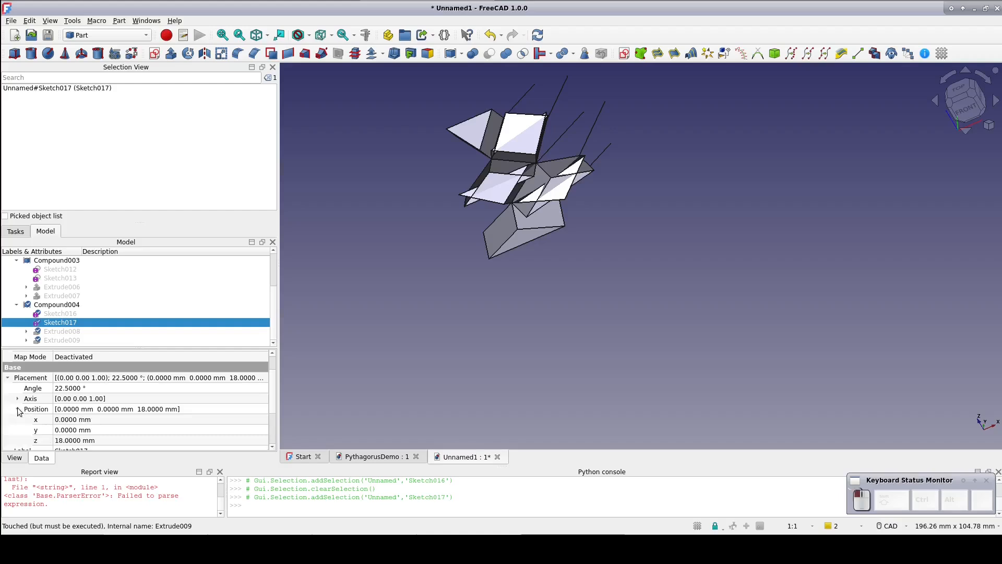
click(109, 440)
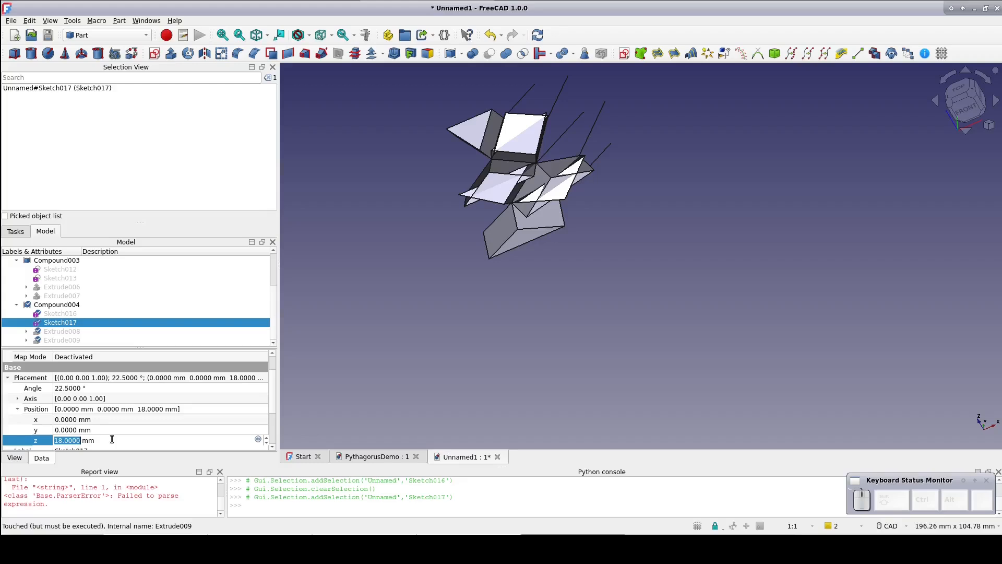
text(19.5)
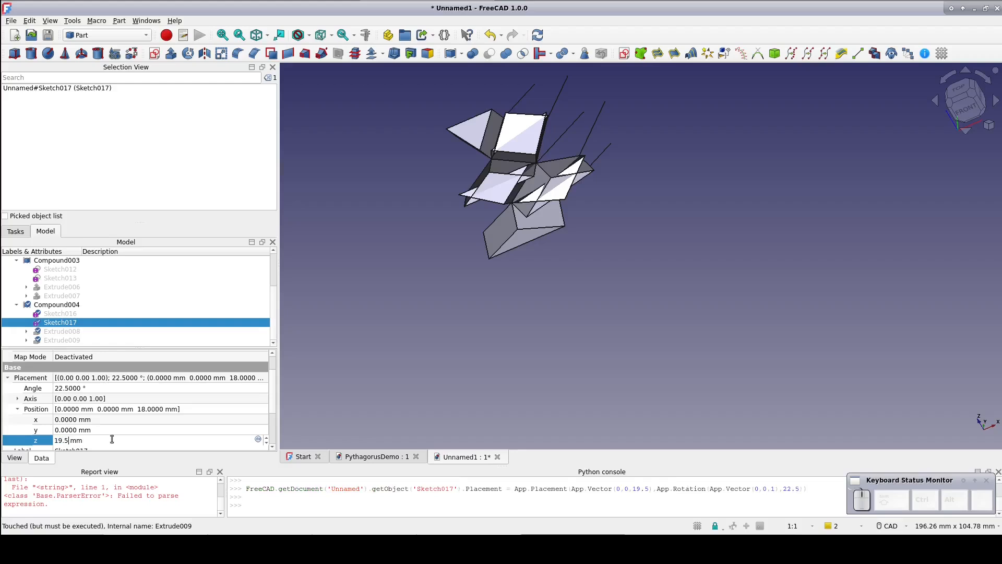
key(BackSpace)
key(BackSpace)
key(BackSpace)
key(BackSpace)
text(29.5)
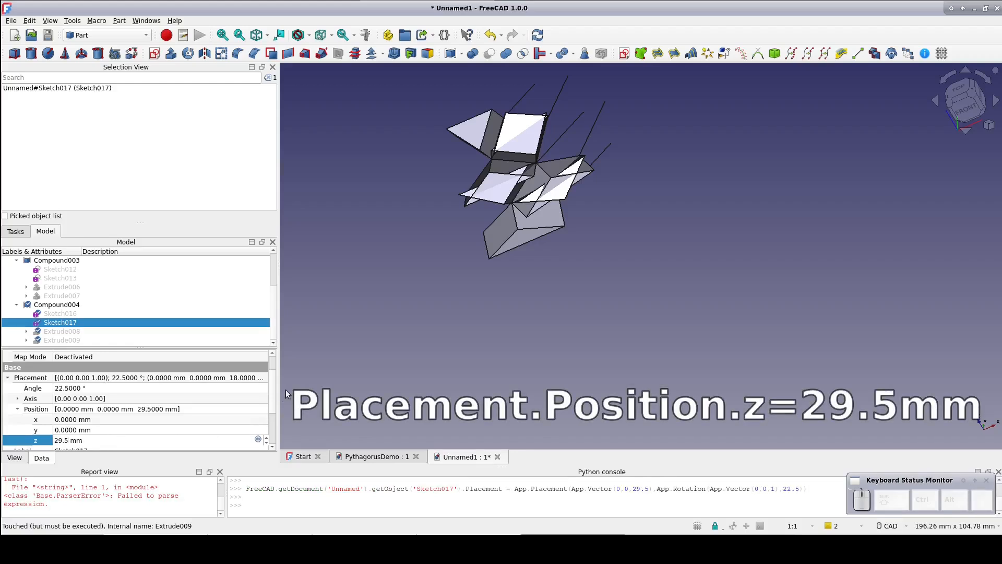
click(309, 372)
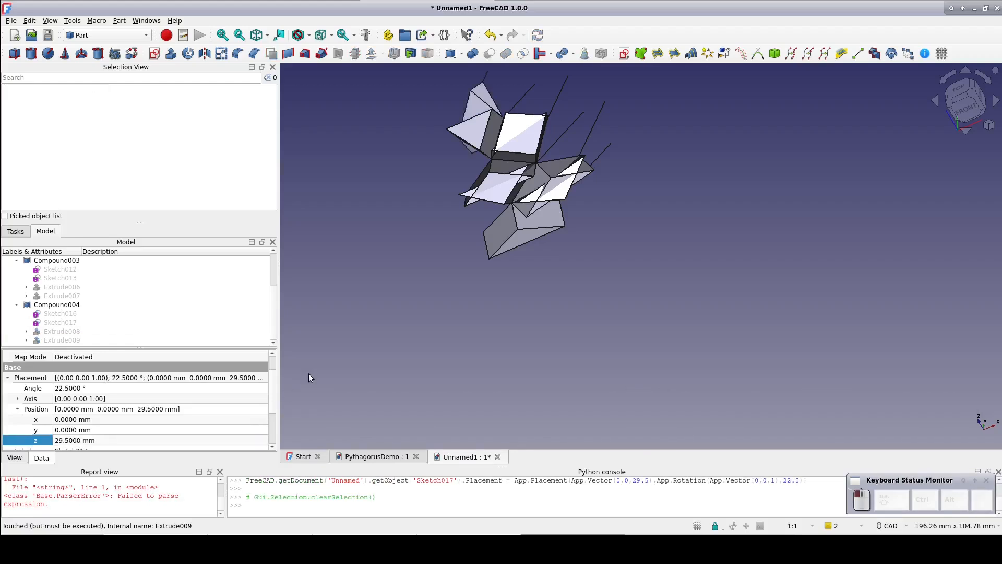
Flip both extrusions in Compound004 by setting Reversed to false for Extrude008 and true for Extrude009
click(66, 332)
scroll(90, 411, down, 6)
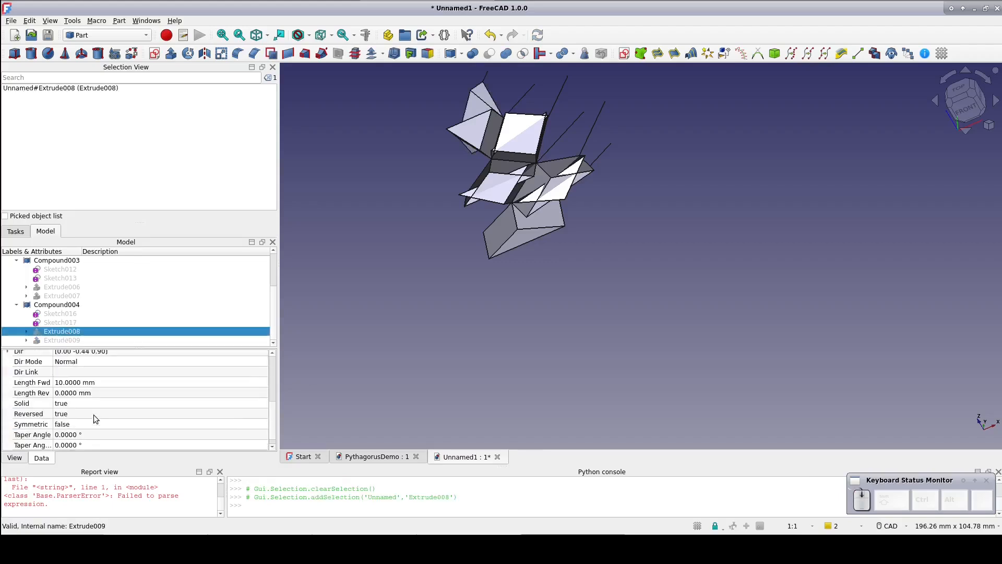
click(93, 415)
click(93, 414)
click(89, 403)
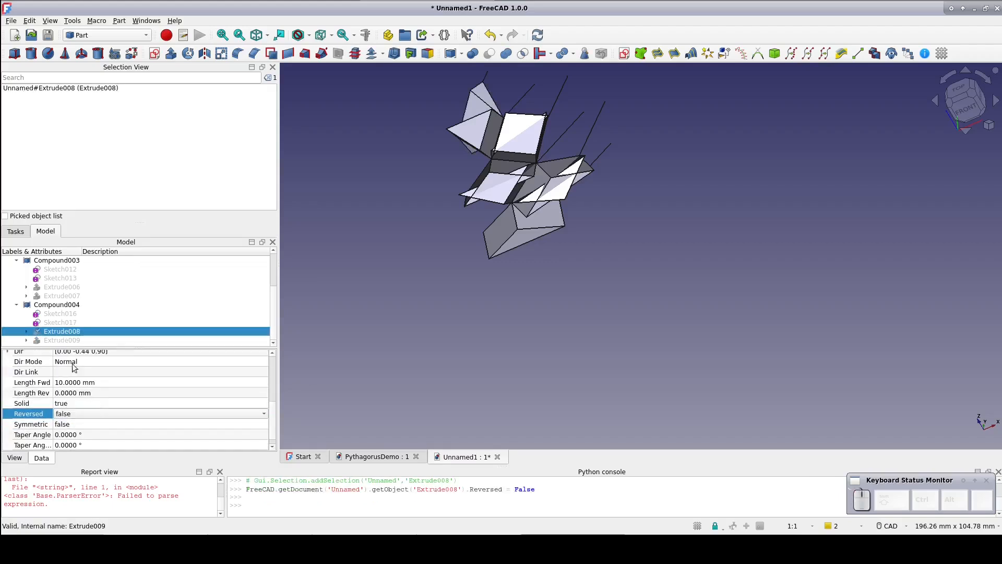
click(69, 340)
click(86, 407)
click(123, 411)
click(325, 364)
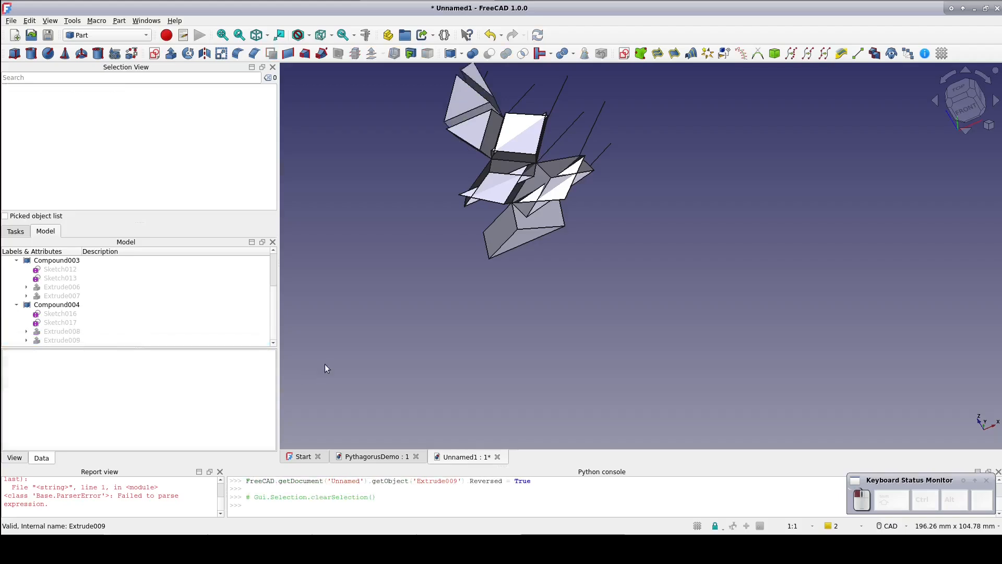
Collapse the expanded compounds, make the Sphere visible again and view the model from the front
middle_drag(737, 198, 742, 178)
click(16, 260)
click(16, 322)
click(45, 278)
key(space)
key(1)
middle_drag(582, 353, 735, 297)
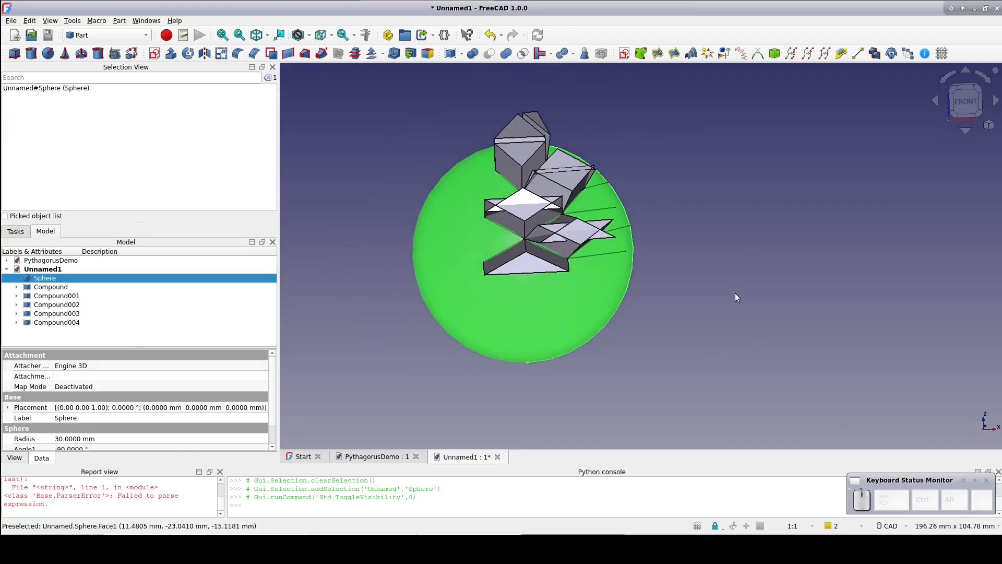
click(737, 296)
Create a Lattice2 polar array and set its radius to 0 mm
click(724, 53)
middle_drag(700, 156, 665, 274)
click(66, 331)
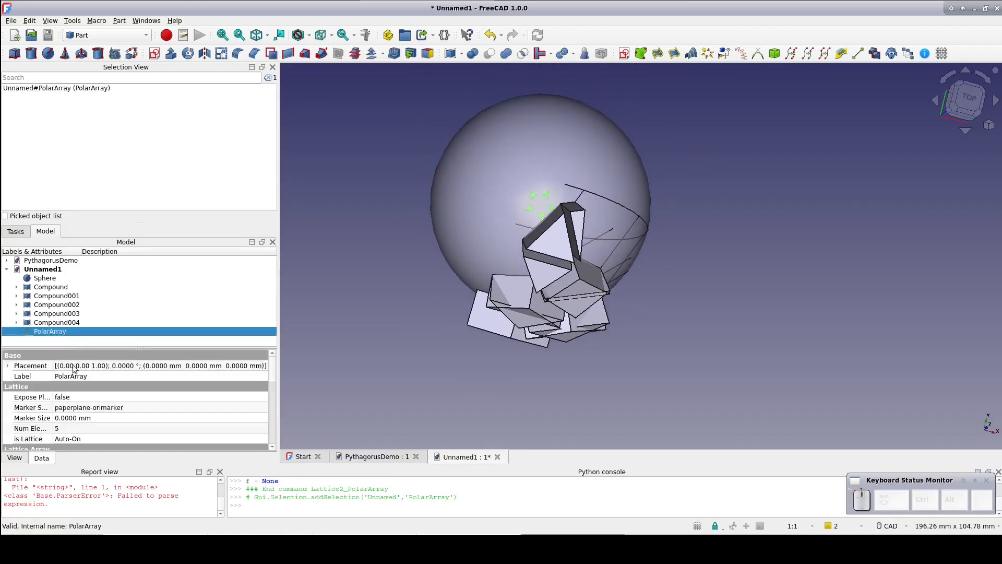
scroll(102, 417, down, 2)
scroll(102, 418, down, 3)
click(105, 405)
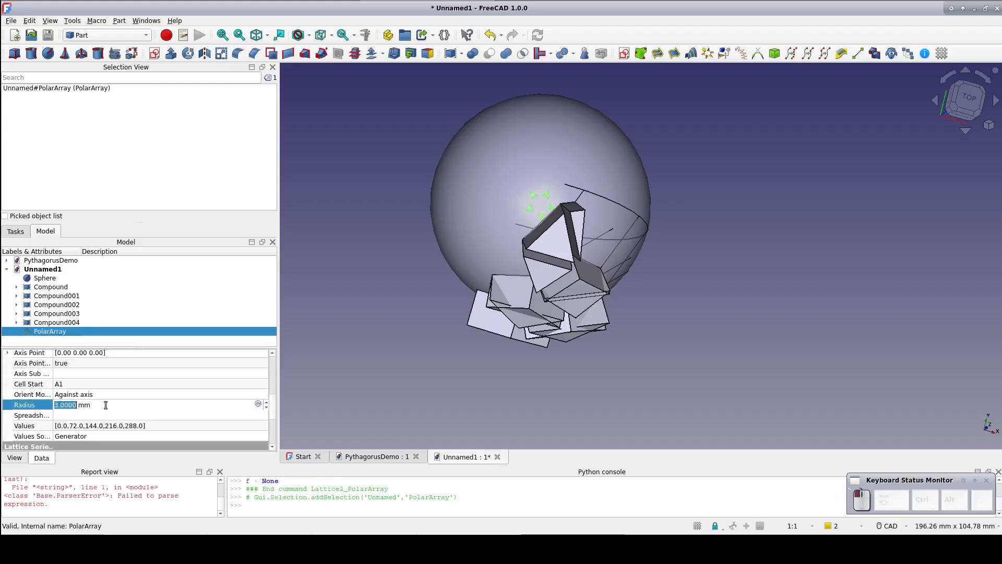
text(0)
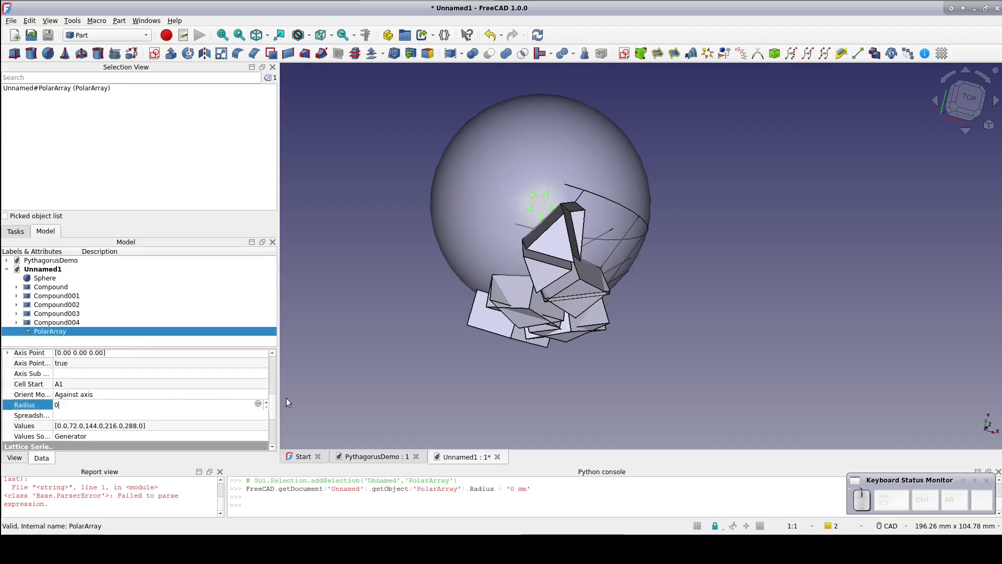
click(286, 398)
Set the polar array's count to 8
click(62, 334)
scroll(112, 386, down, 3)
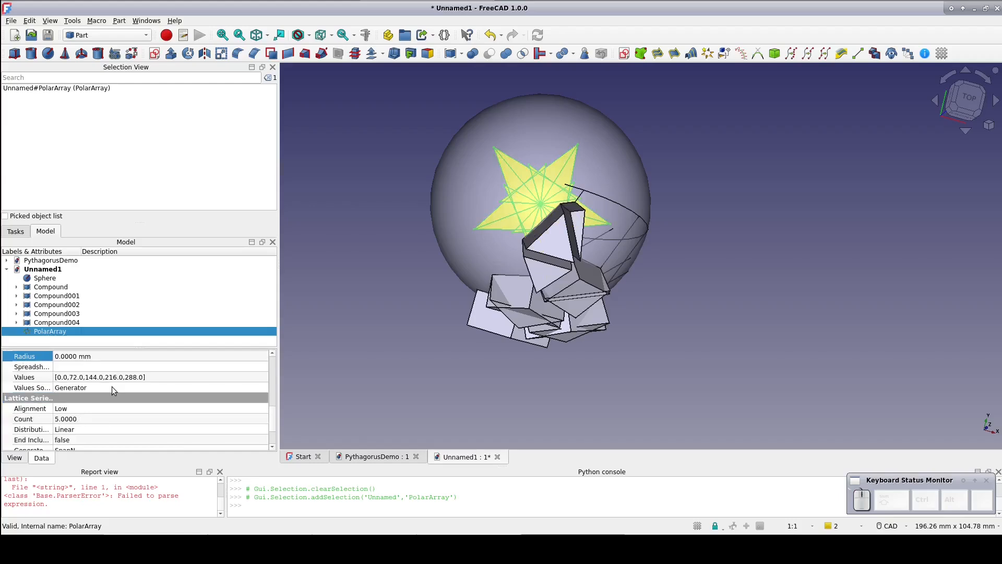
click(103, 419)
text(8)
click(325, 376)
Fuse the ten extrusions from all five compounds, Extrude through Extrude009, into a single union
click(16, 287)
click(59, 314)
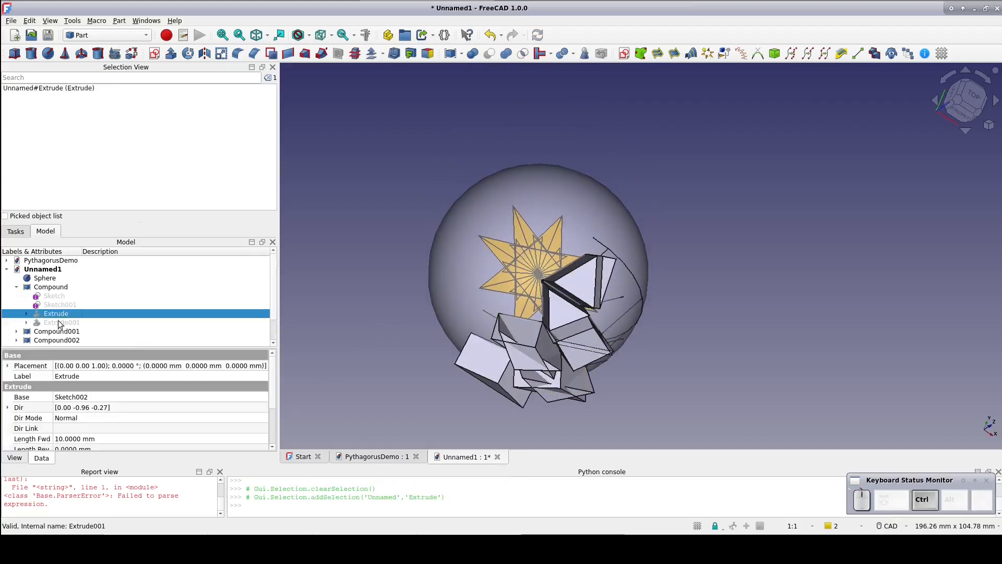
ctrl+click(59, 323)
click(17, 332)
scroll(31, 324, down, 2)
ctrl+click(62, 305)
ctrl+click(62, 314)
click(17, 322)
ctrl+click(64, 323)
ctrl+click(64, 332)
click(17, 340)
scroll(64, 336, down, 2)
ctrl+click(65, 314)
ctrl+click(67, 323)
click(17, 332)
scroll(19, 334, down, 1)
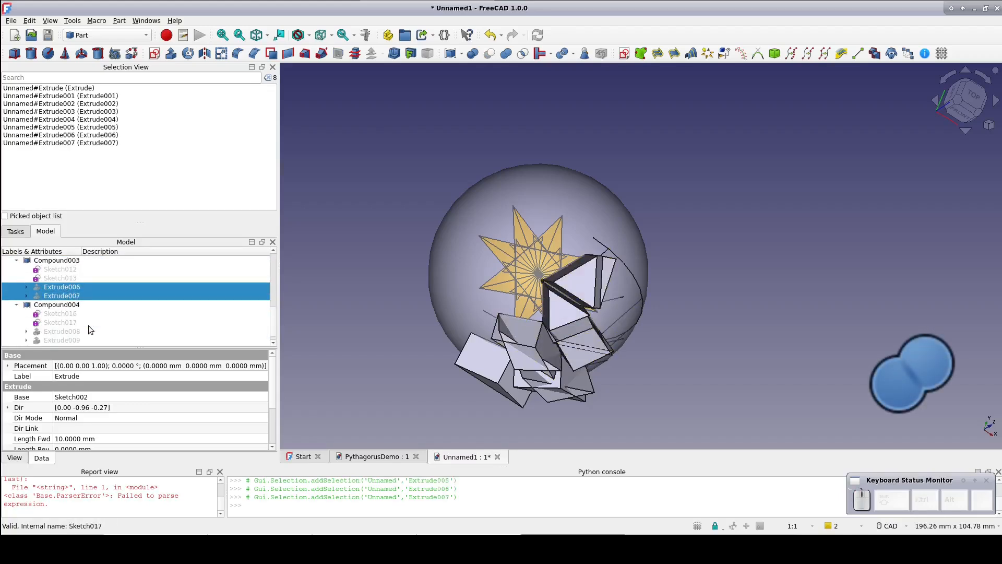
ctrl+click(61, 331)
ctrl+click(62, 340)
click(506, 58)
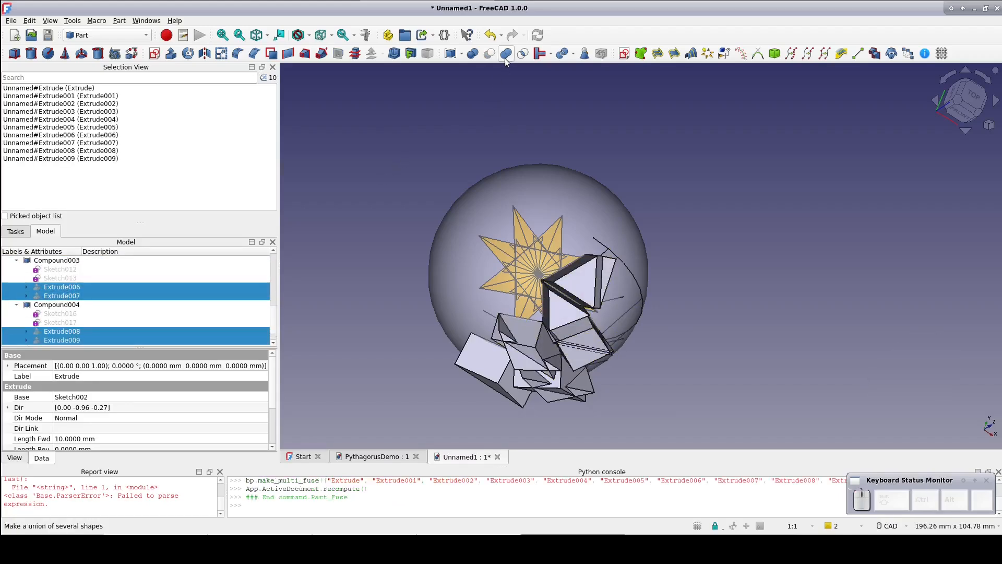
Populate the PolarArray with copies of the Fusion and view the result from the front
scroll(72, 331, down, 1)
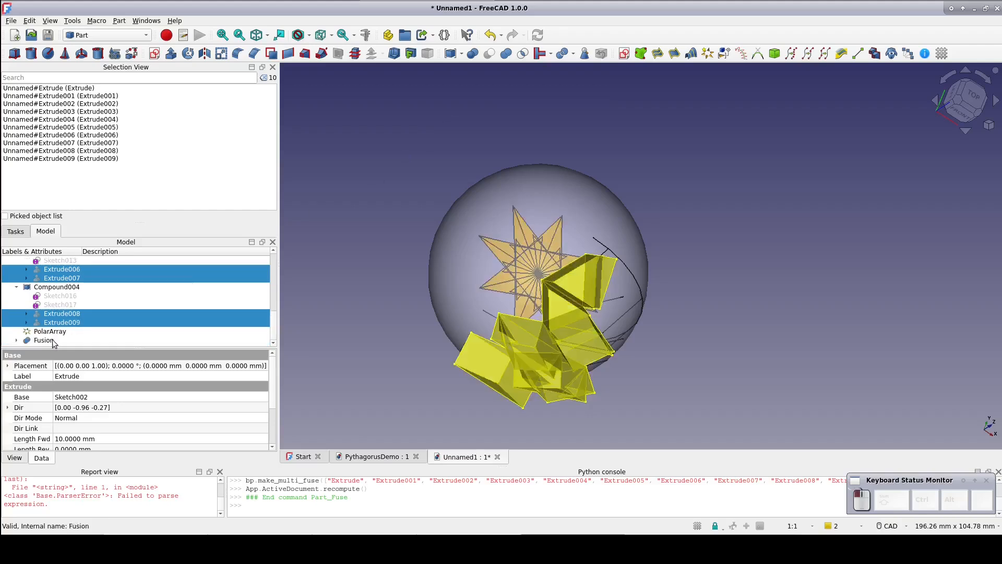
click(44, 340)
ctrl+click(50, 331)
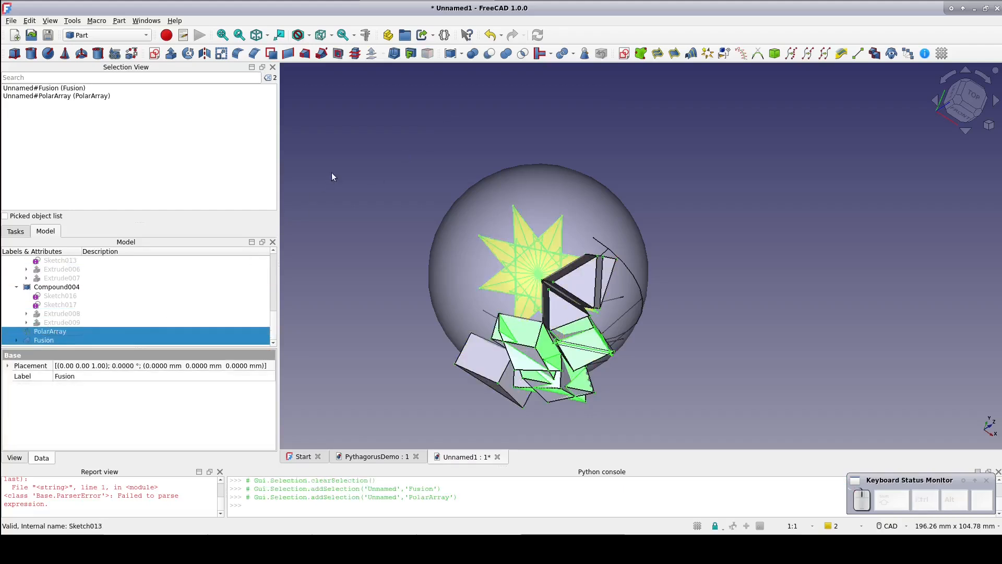
click(724, 54)
key(1)
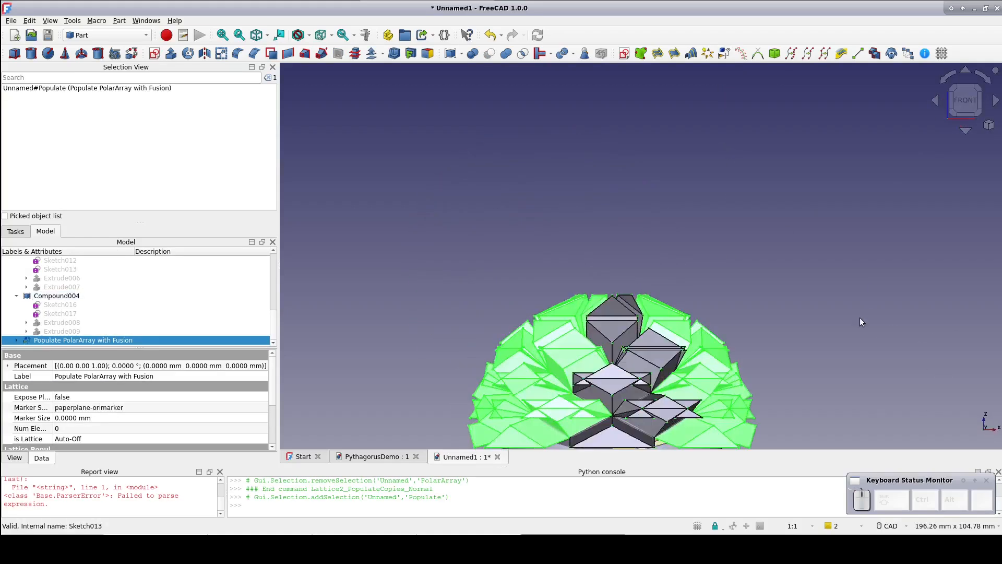
Toggle the visibility of a source object under the populated array and mirror that array across the XY plane
click(16, 340)
click(54, 331)
key(space)
click(62, 323)
click(204, 53)
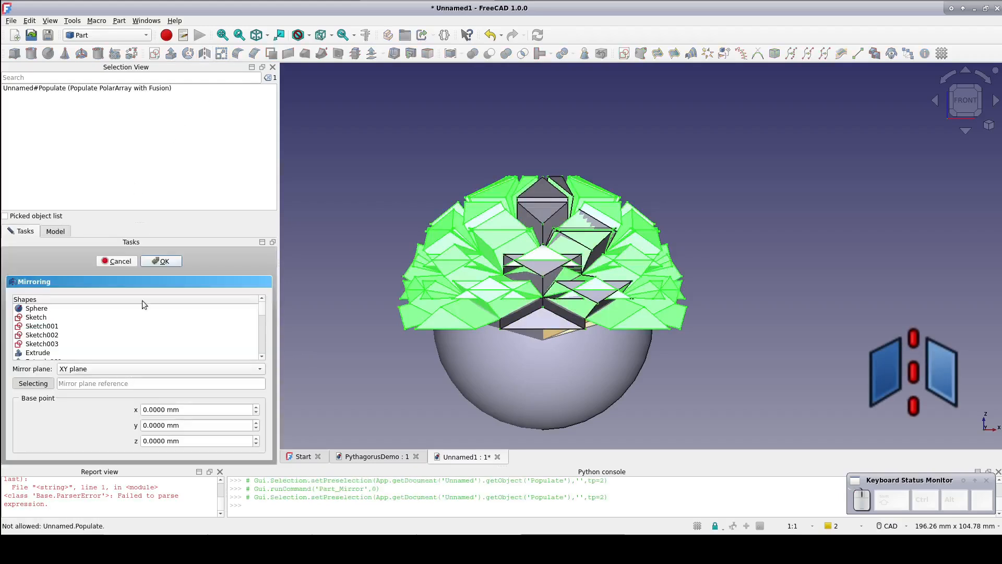
click(164, 261)
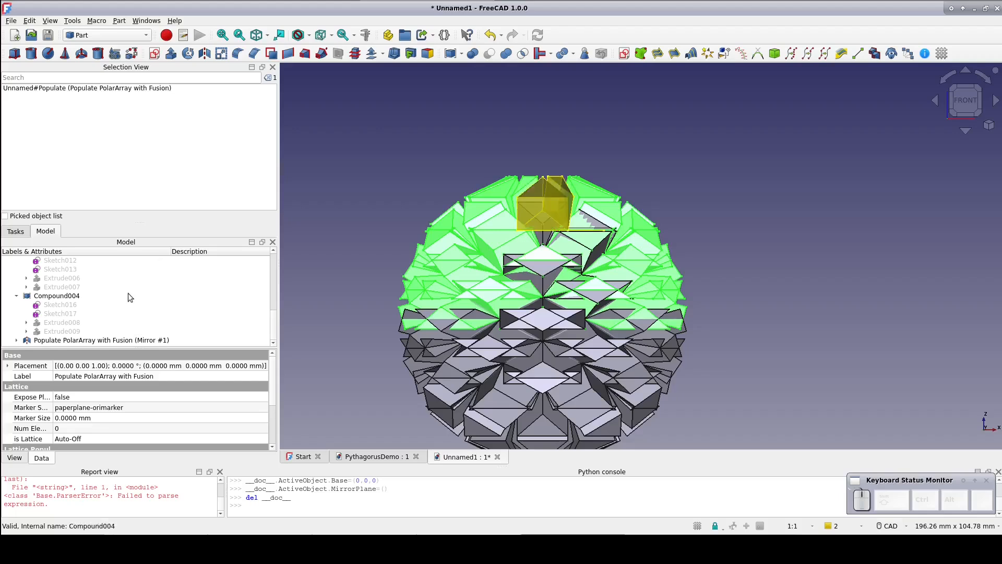
Fuse the populated array with its mirrored copy into a single union
click(16, 341)
ctrl+click(73, 334)
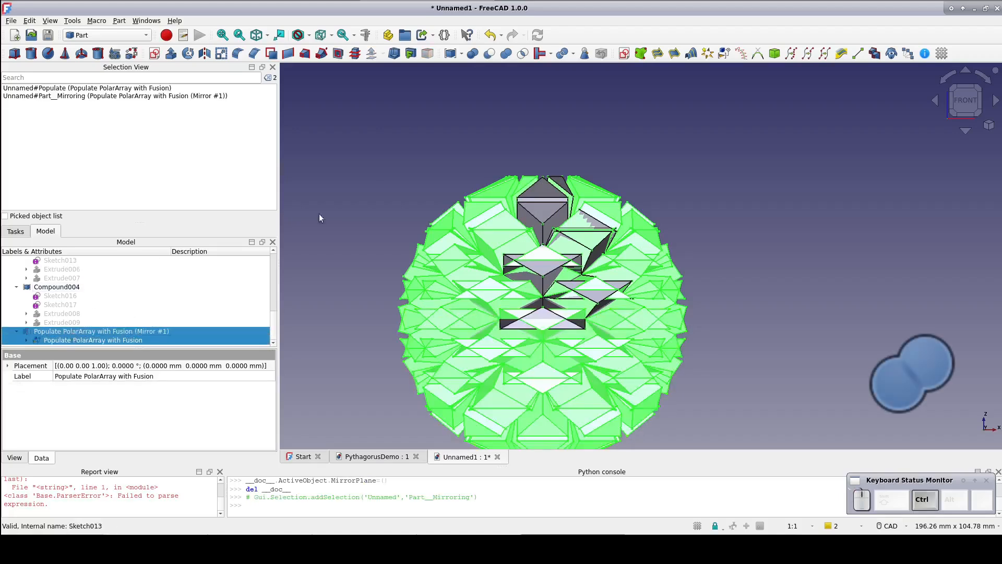
click(506, 54)
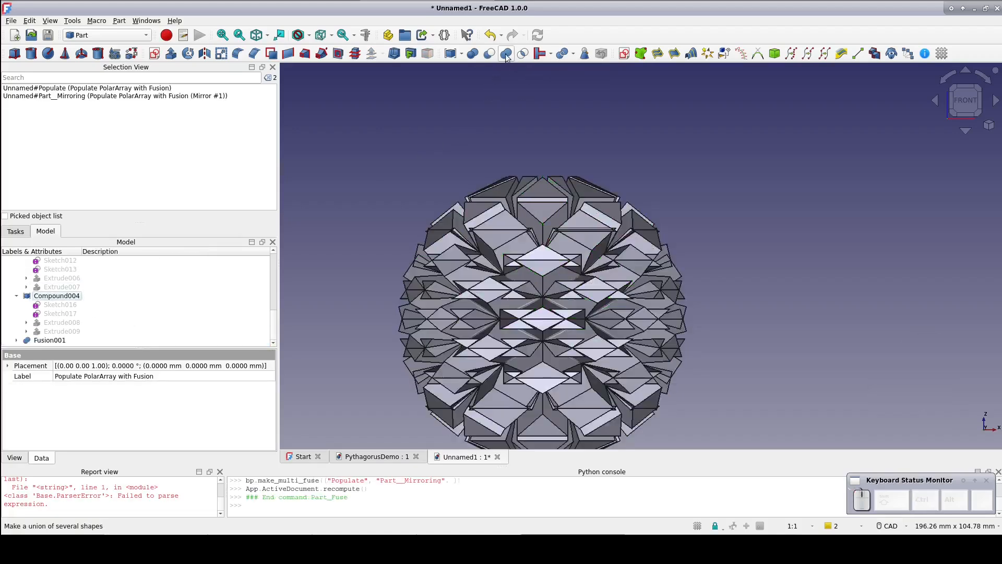
Try to cut Fusion001 from the Sphere and select the Cut object for inspection
click(125, 294)
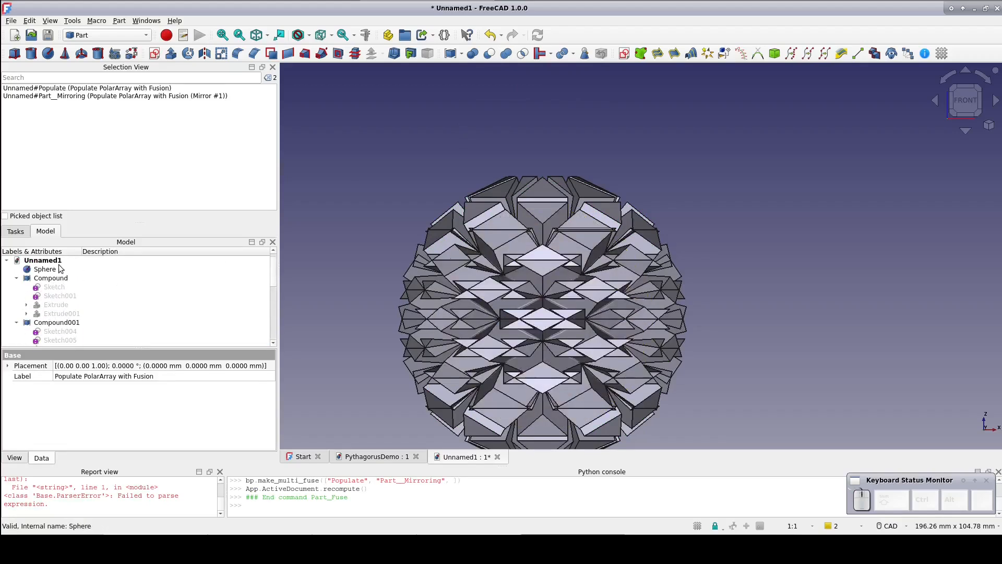
scroll(171, 297, down, 3)
ctrl+click(62, 340)
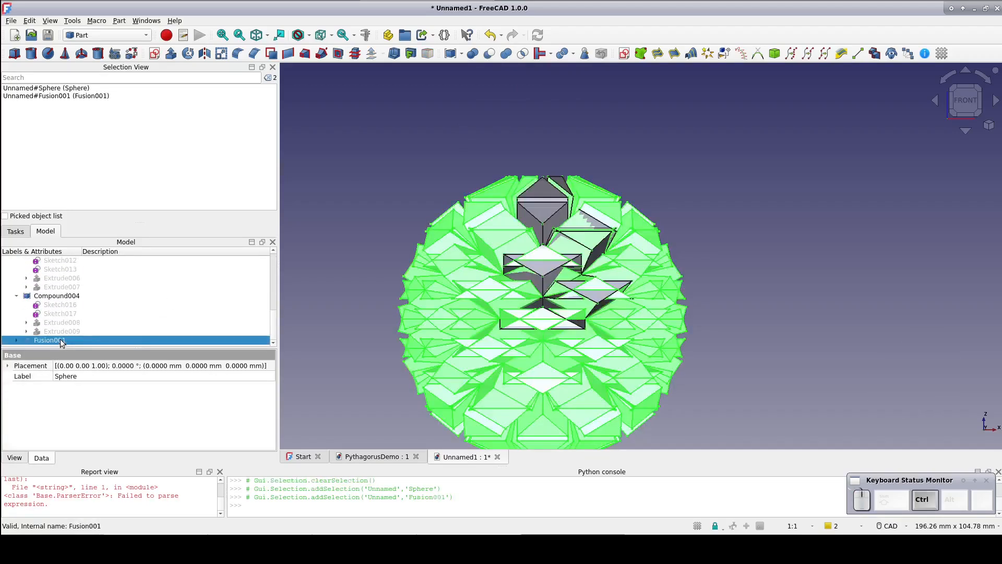
click(489, 54)
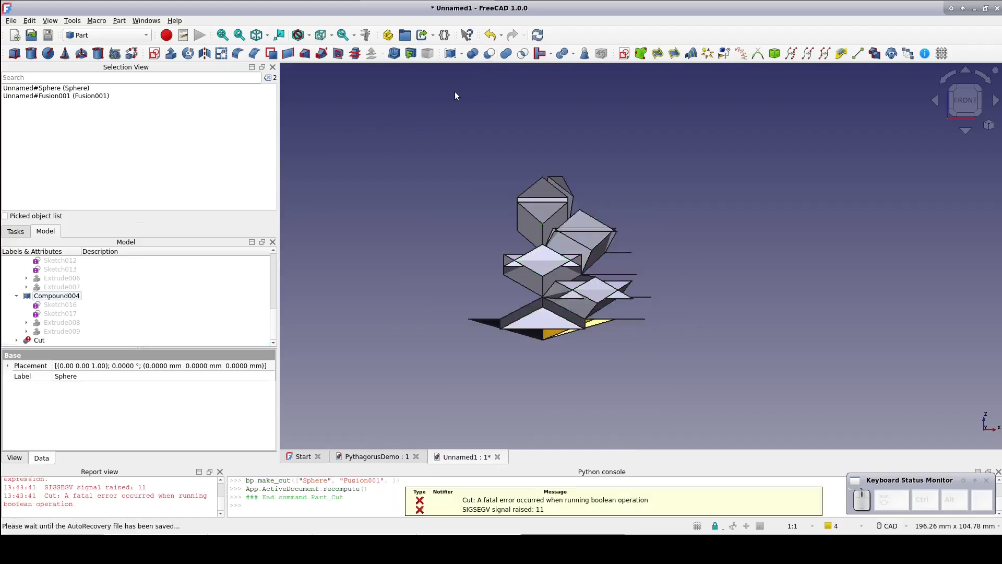
middle_drag(405, 198, 465, 211)
middle_drag(471, 212, 471, 214)
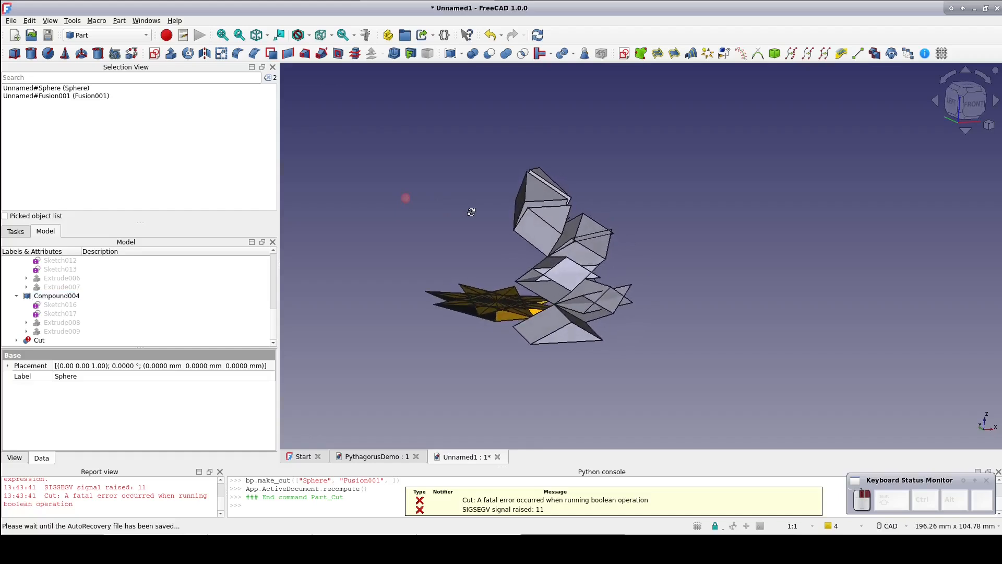
click(42, 341)
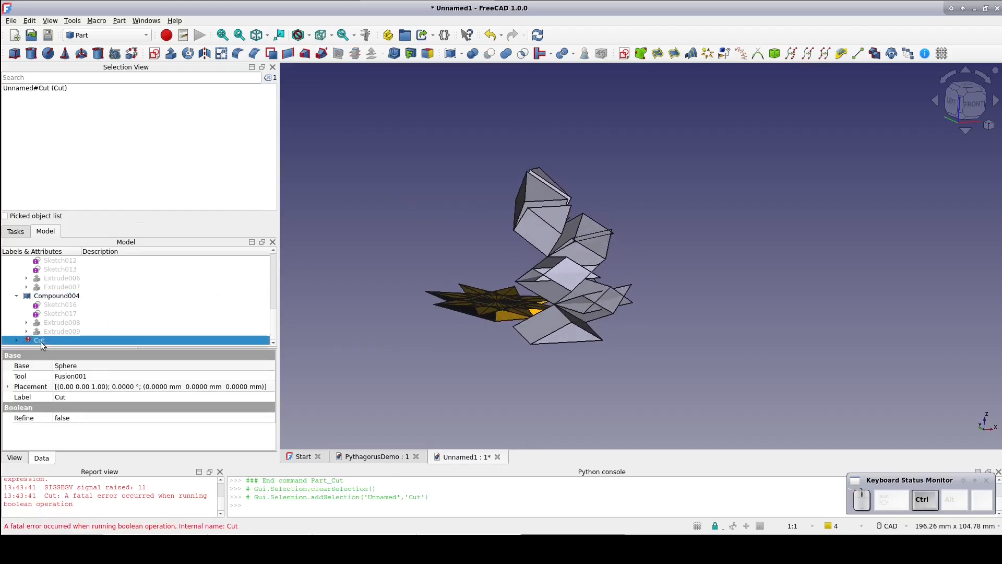
Undo the Cut of the Sphere and apply the Connect join operation to Fusion001
key(ctrl+z)
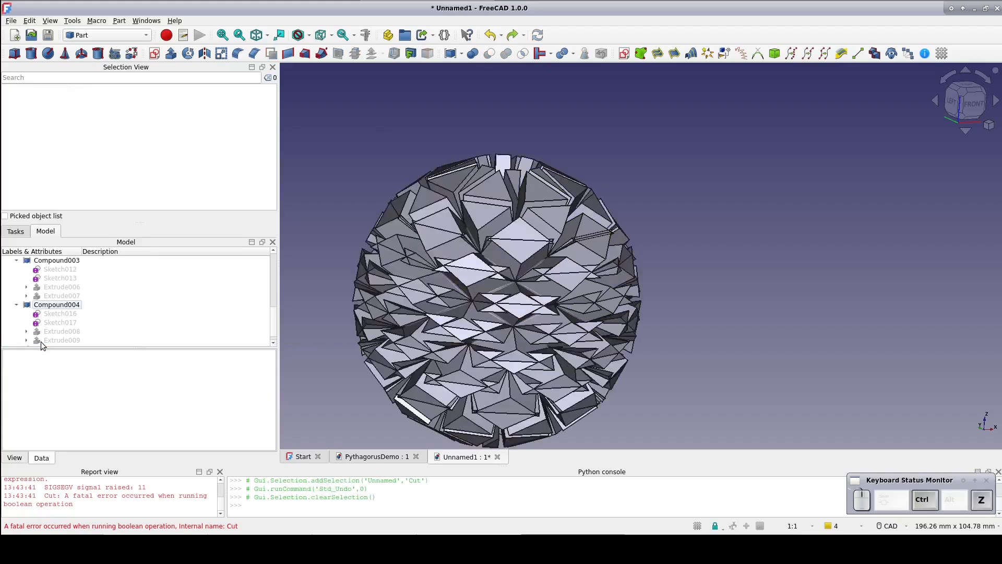
click(50, 341)
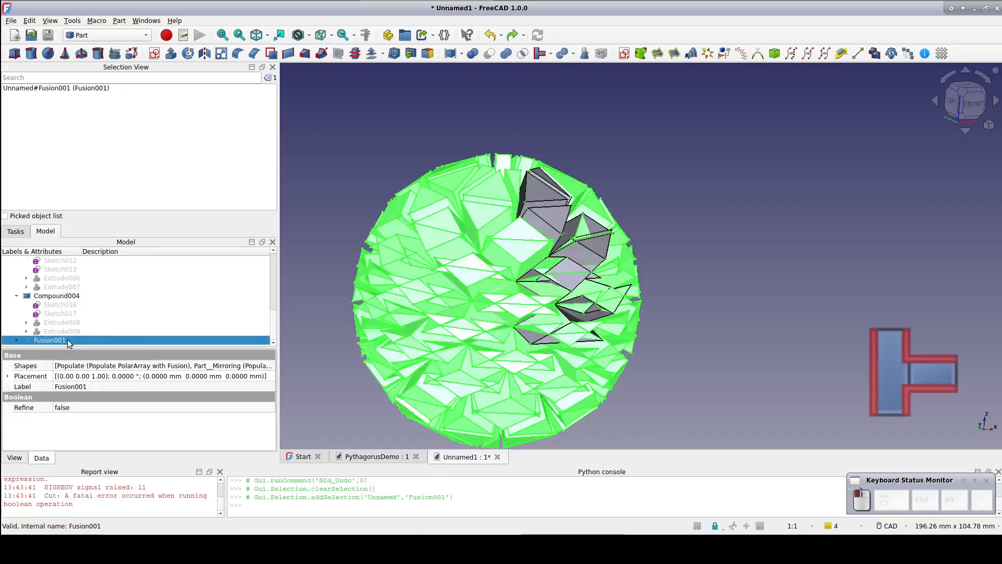
click(540, 55)
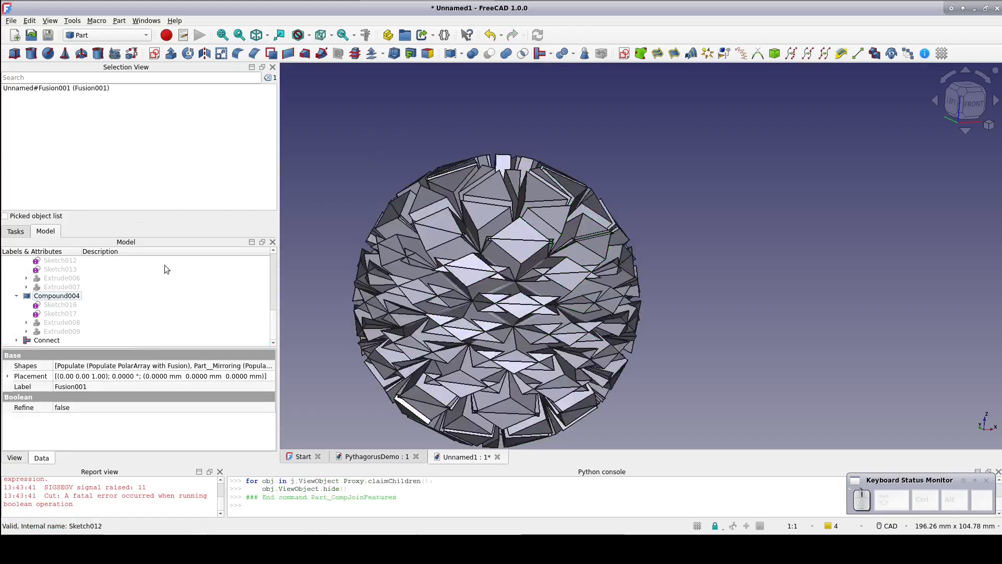
Cut the Connect object from the Sphere with the Part Boolean Cut
scroll(129, 301, up, 10)
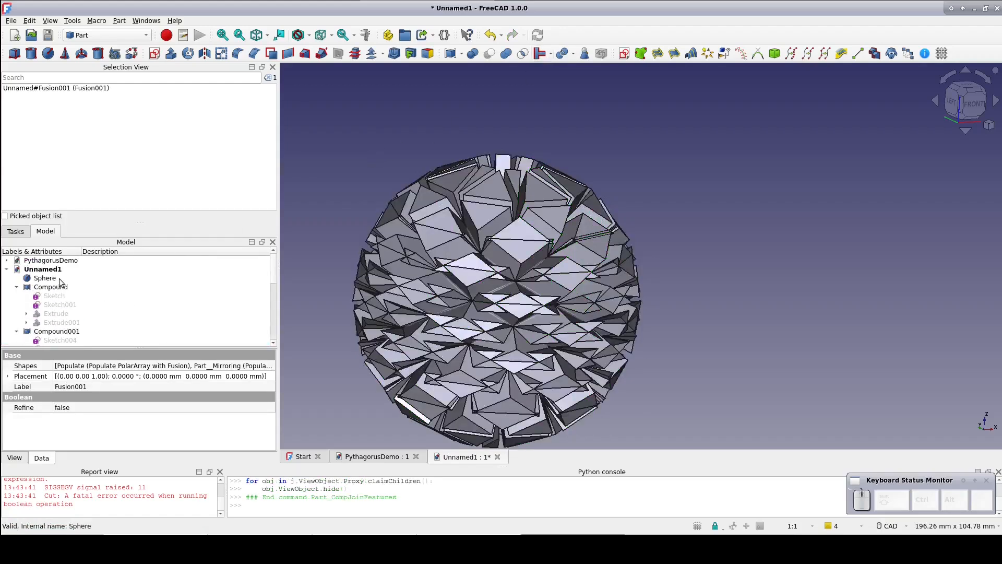
click(59, 280)
scroll(103, 298, down, 10)
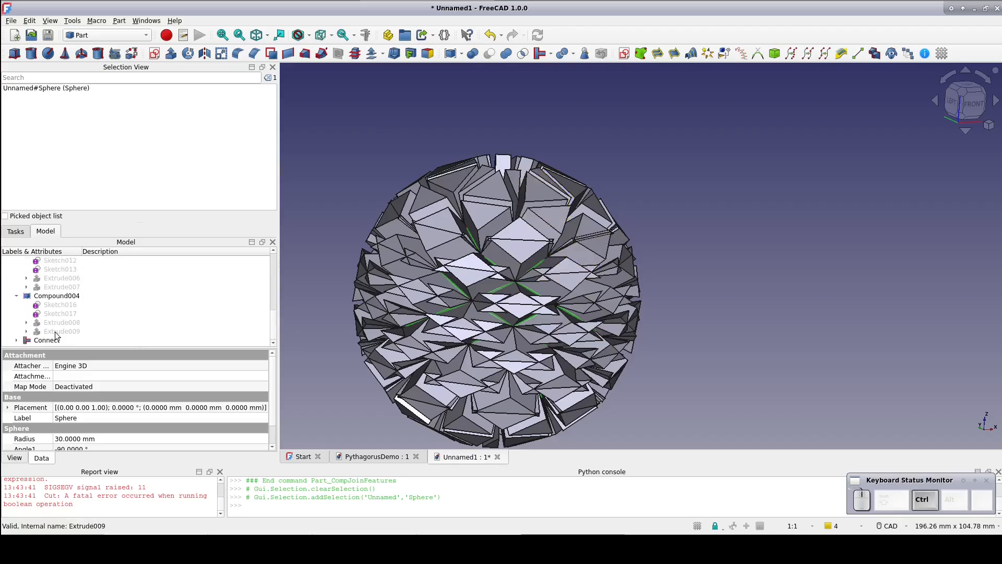
ctrl+click(49, 341)
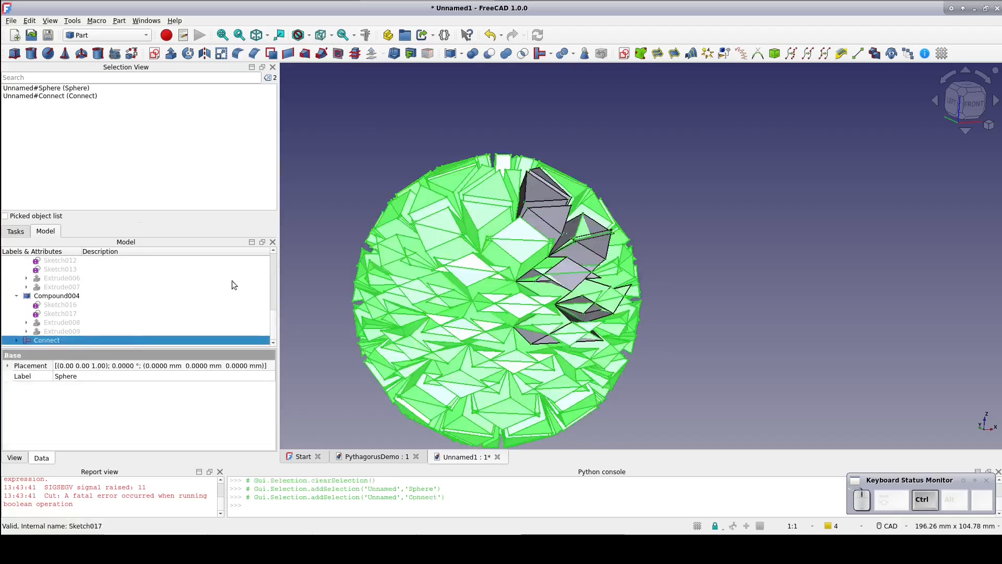
click(489, 54)
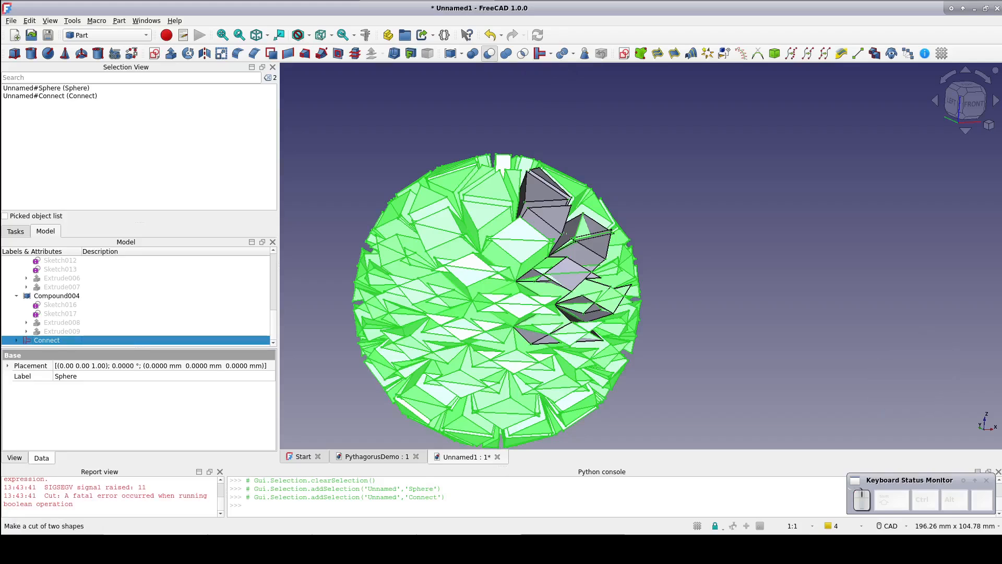
Hide the five source facet compounds, Compound through Compound004, so that only the cut ball and its inner star remain shown
click(541, 190)
key(space)
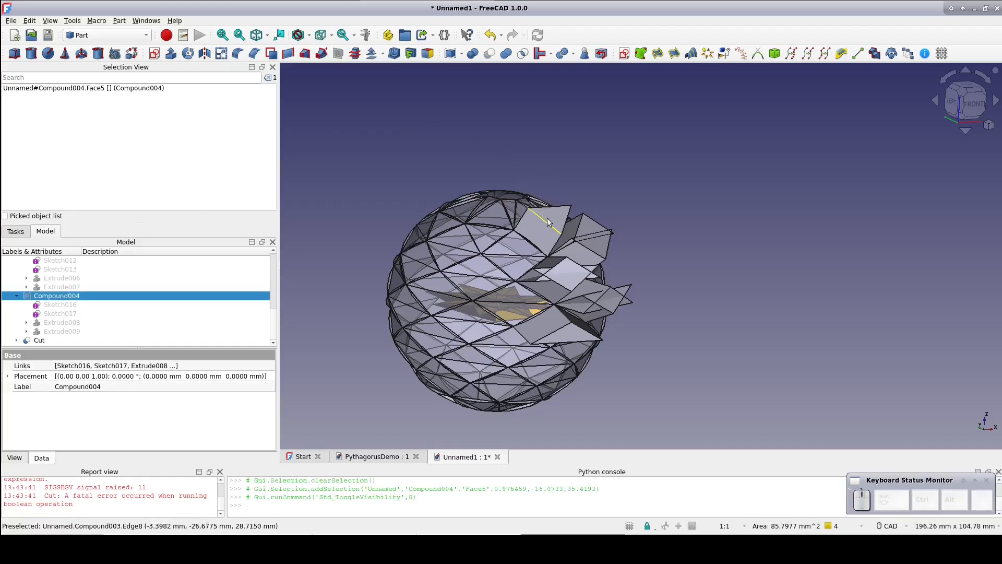
click(548, 220)
key(space)
click(587, 247)
key(space)
click(574, 277)
key(space)
click(597, 301)
key(space)
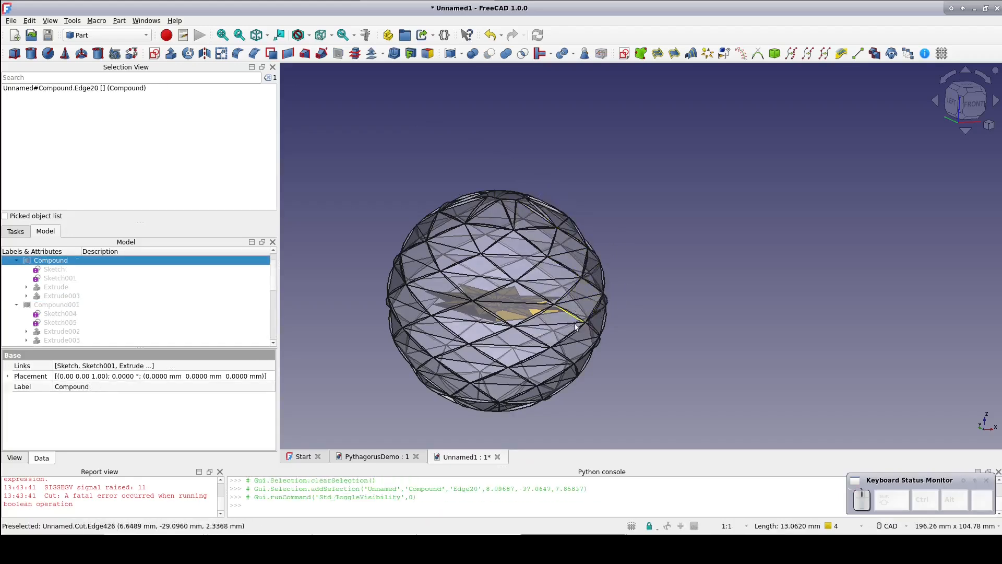
middle_drag(635, 311, 615, 366)
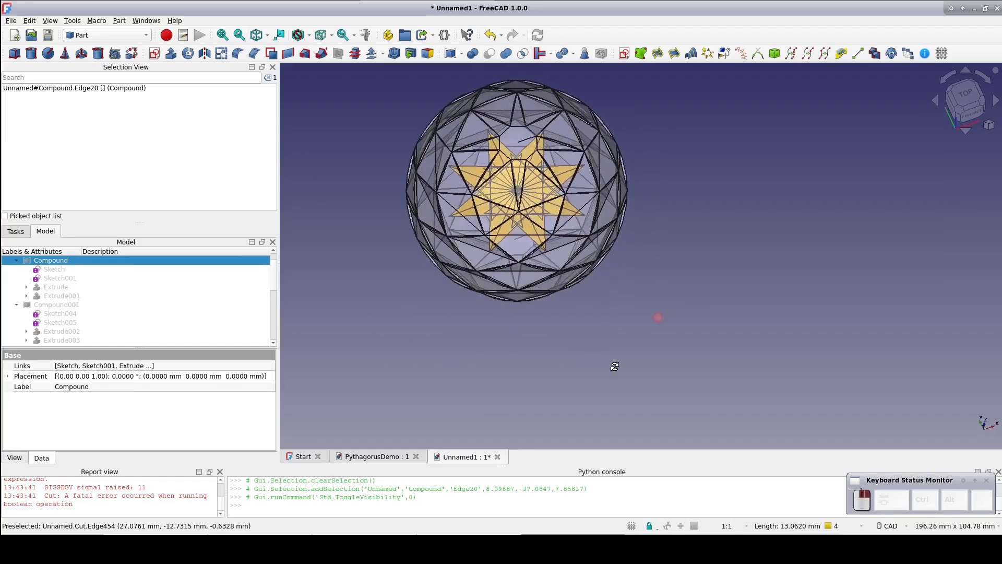